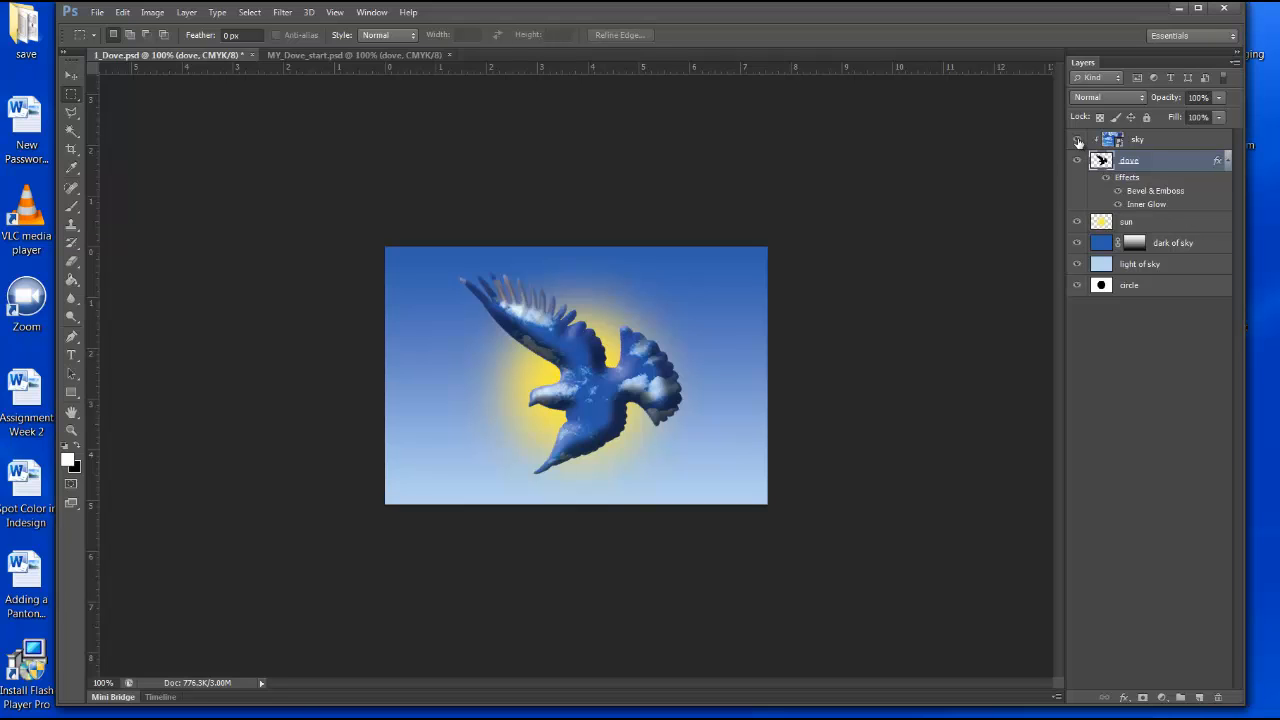
# Step: Hide the sky, dove and sun layers in 1_Dove.psd to examine the sky gradient beneath them
pyautogui.click(1077, 140)
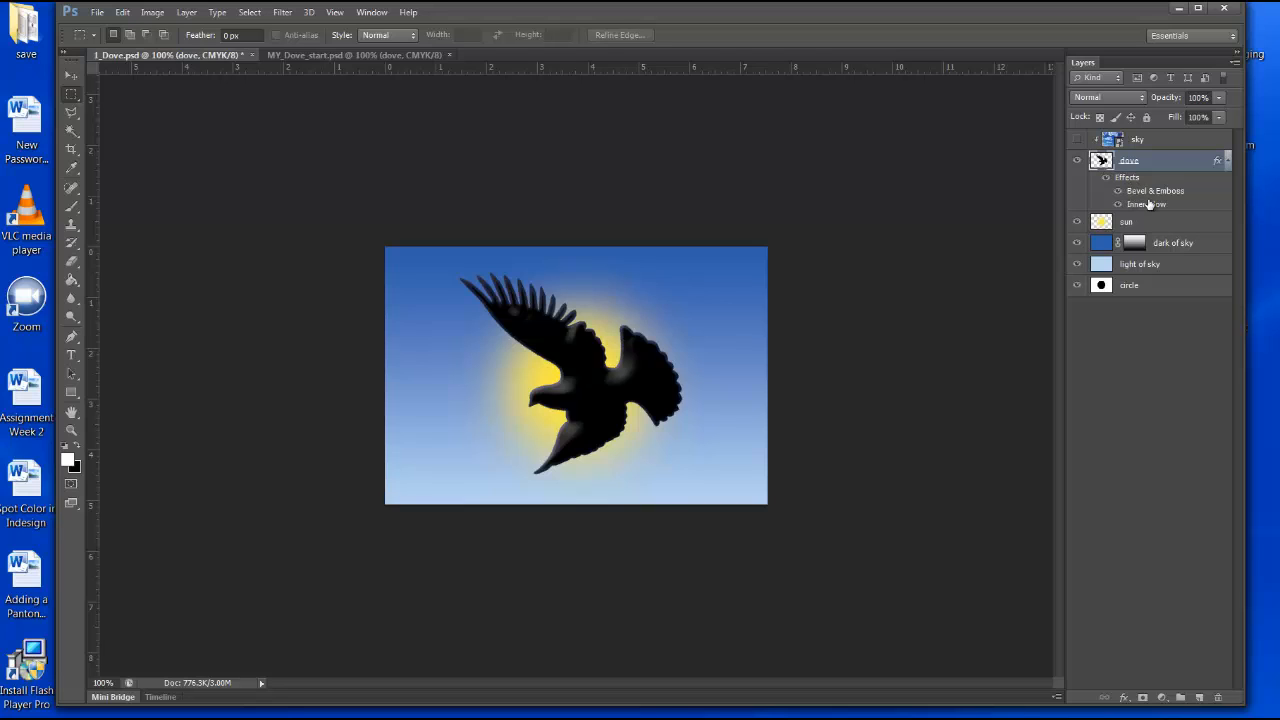
pyautogui.click(1077, 162)
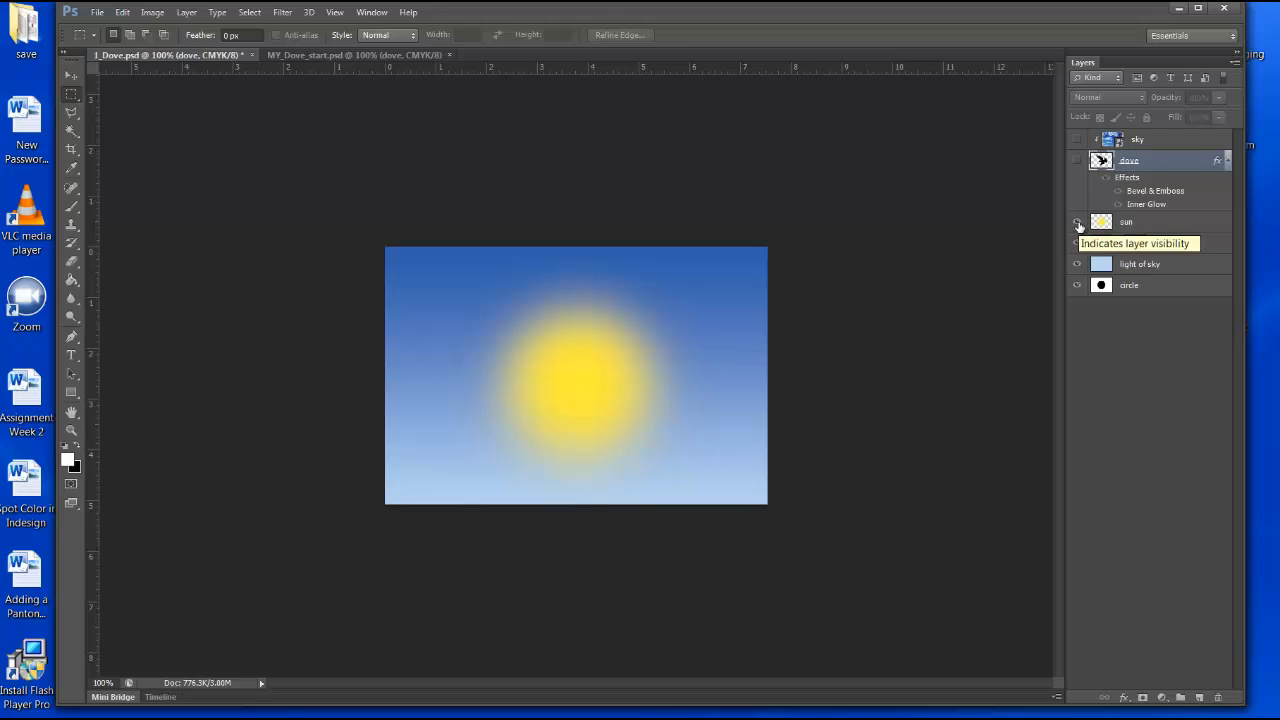
pyautogui.click(1077, 222)
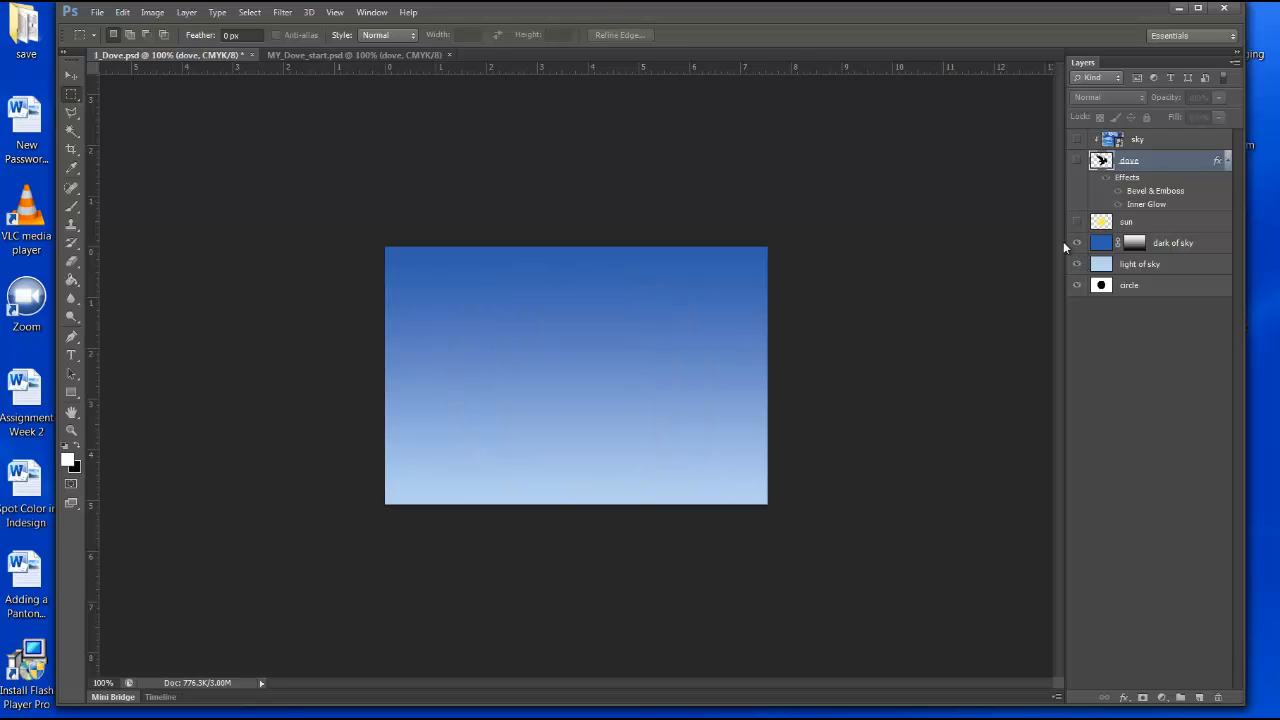
# Step: Disable the layer mask on the dark of sky layer and toggle that layer's visibility to compare the two sky colours
pyautogui.click(1136, 246)
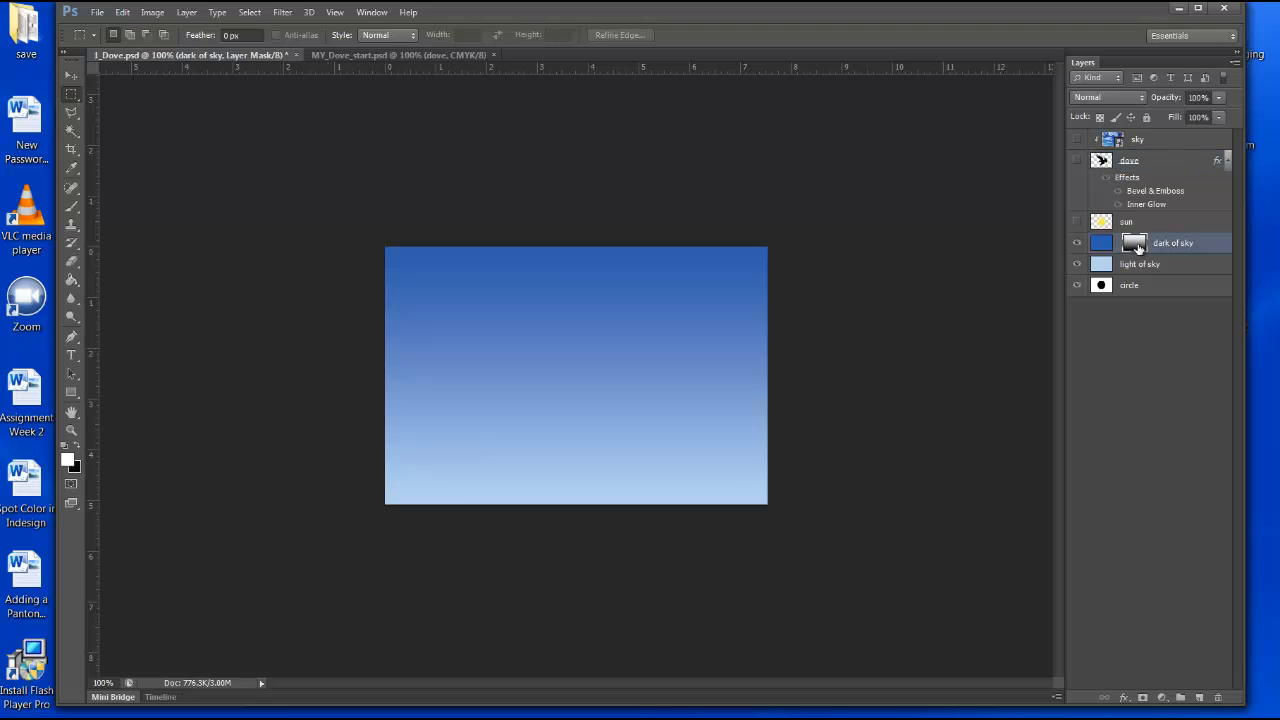
pyautogui.rightClick(1138, 248)
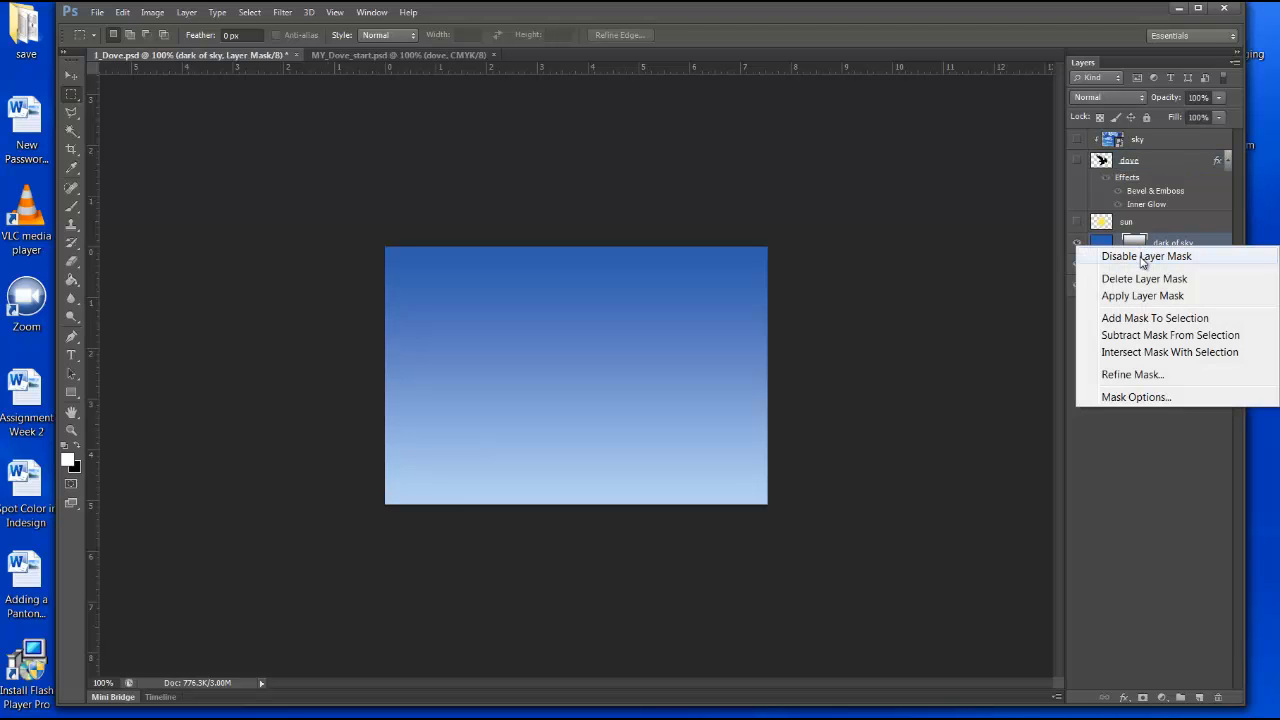
pyautogui.click(1146, 257)
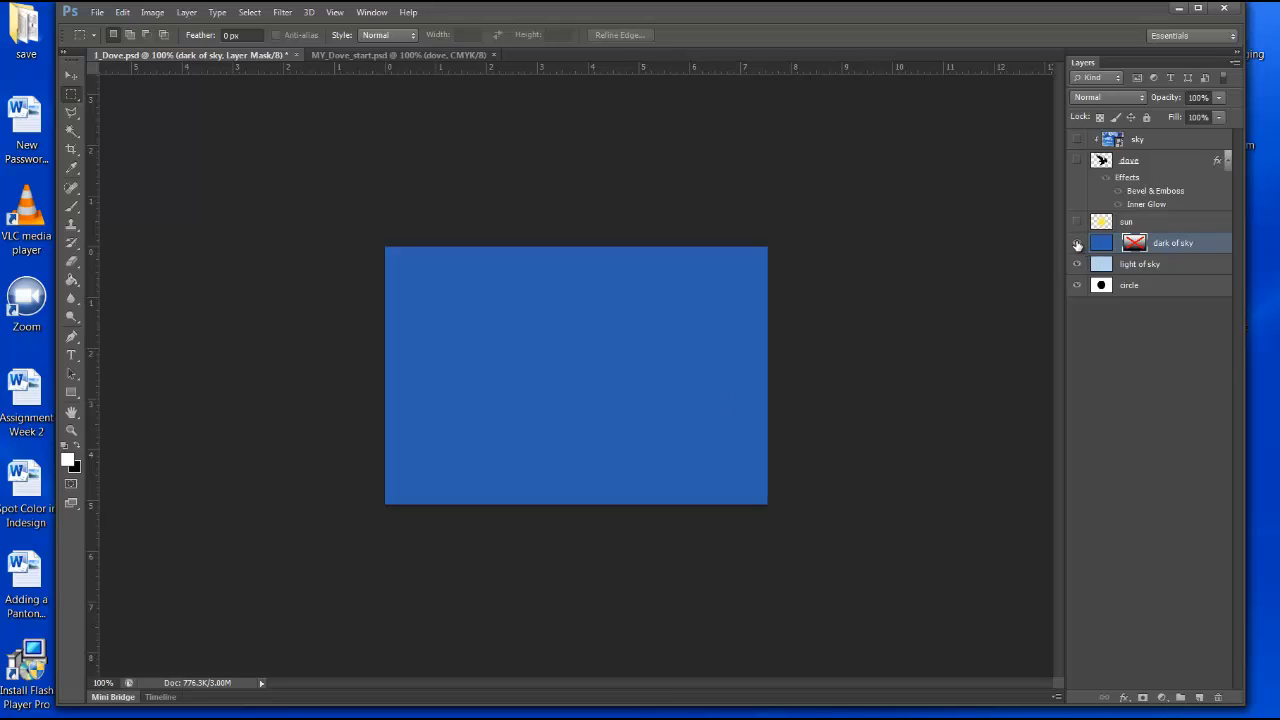
pyautogui.click(1077, 243)
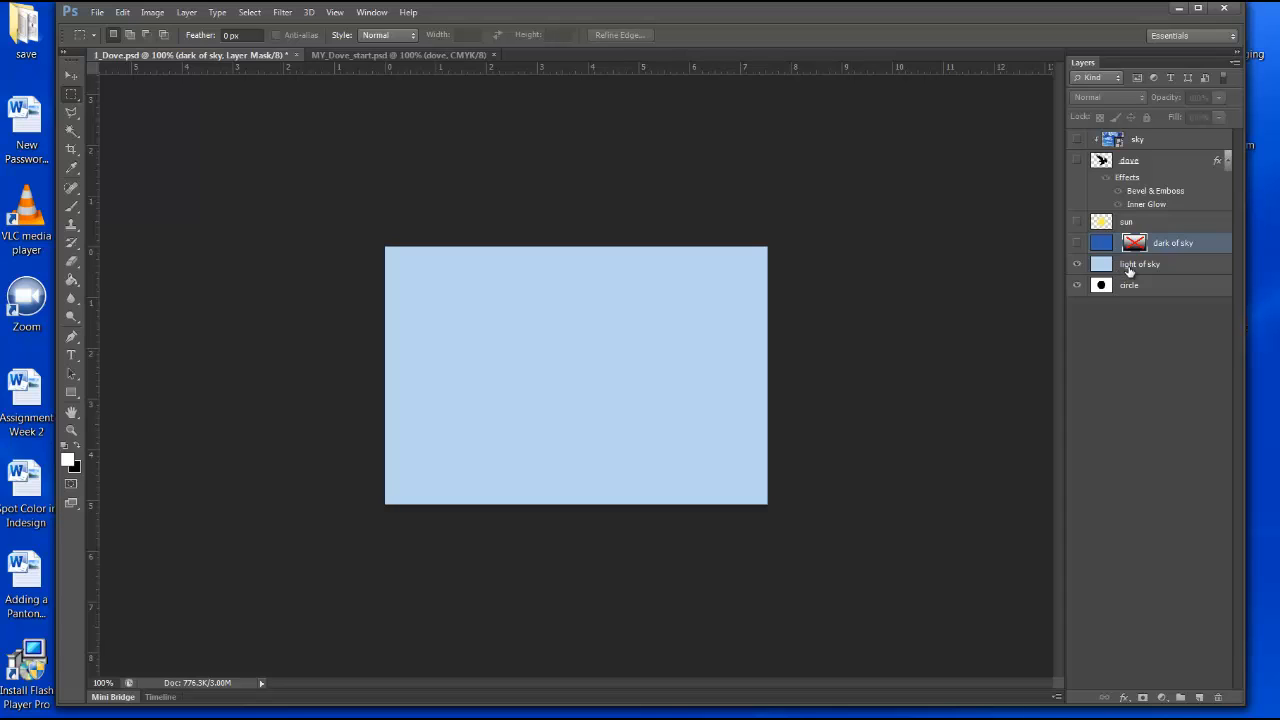
pyautogui.click(1077, 243)
# Step: Re-enable the dark of sky layer mask, and hide the dark of sky and light of sky layers to view the circle
pyautogui.click(1128, 249)
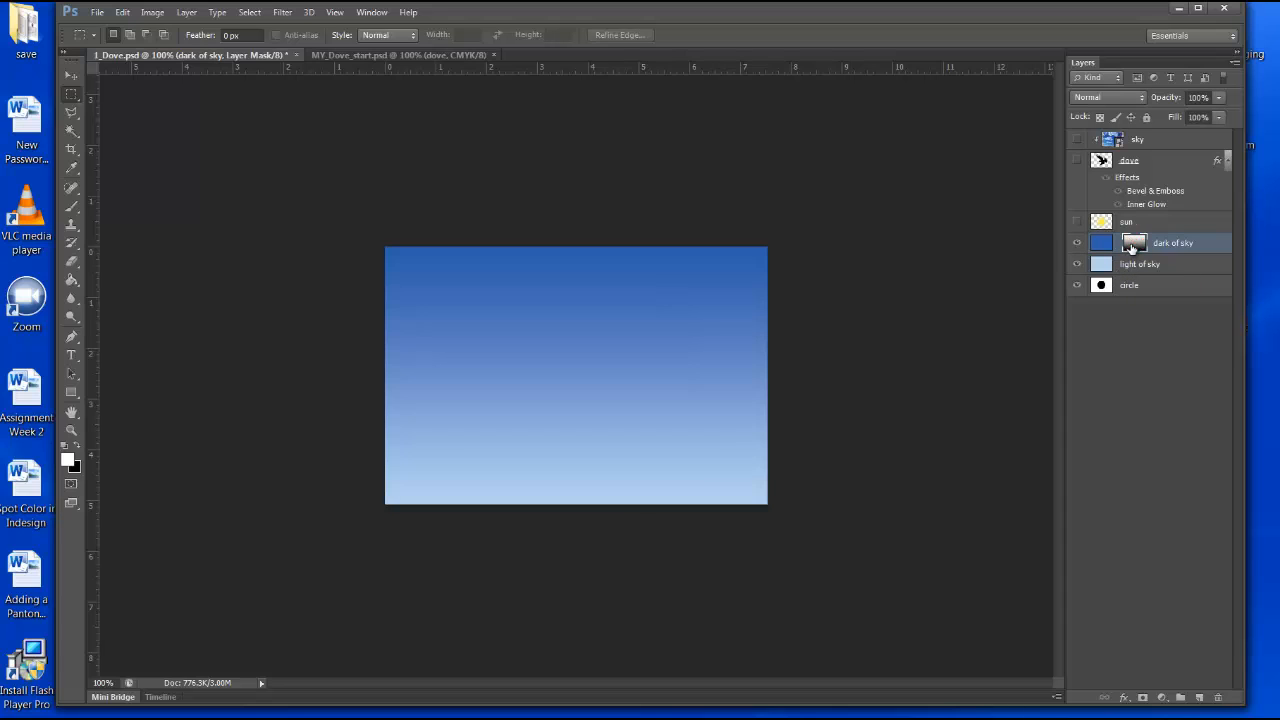
pyautogui.rightClick(1134, 245)
pyautogui.click(1118, 247)
pyautogui.rightClick(1134, 245)
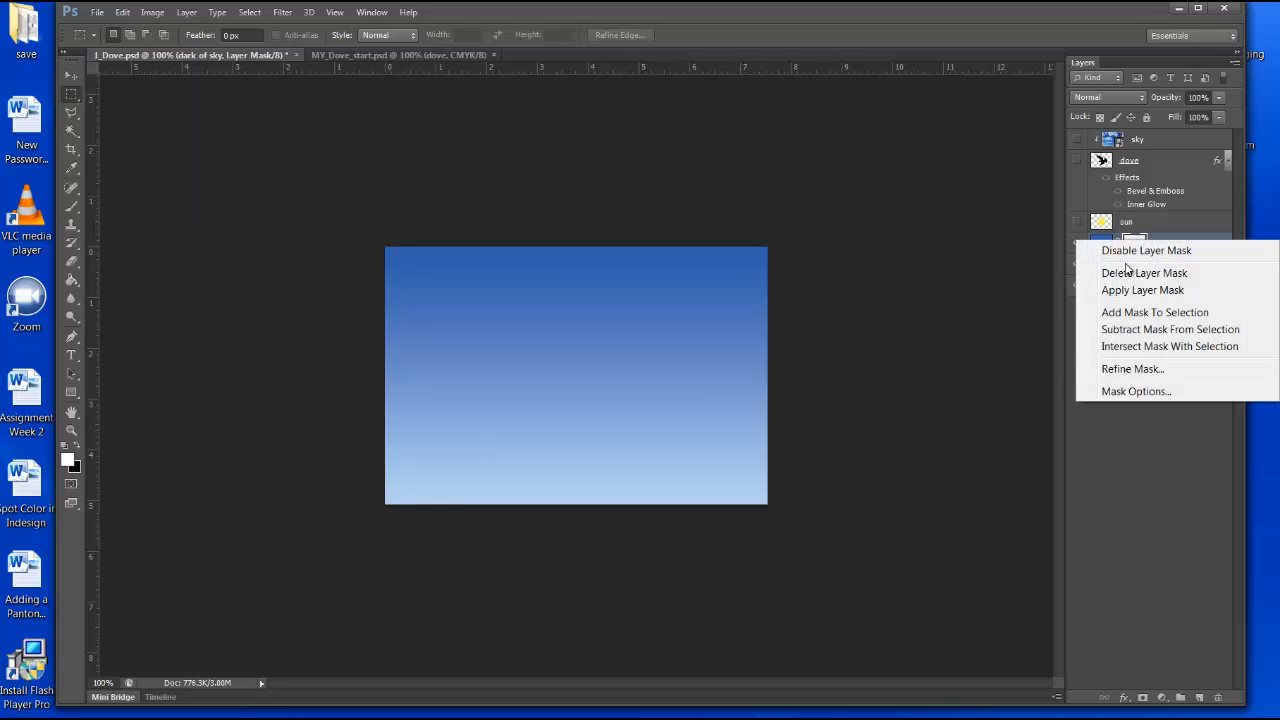
pyautogui.click(1072, 356)
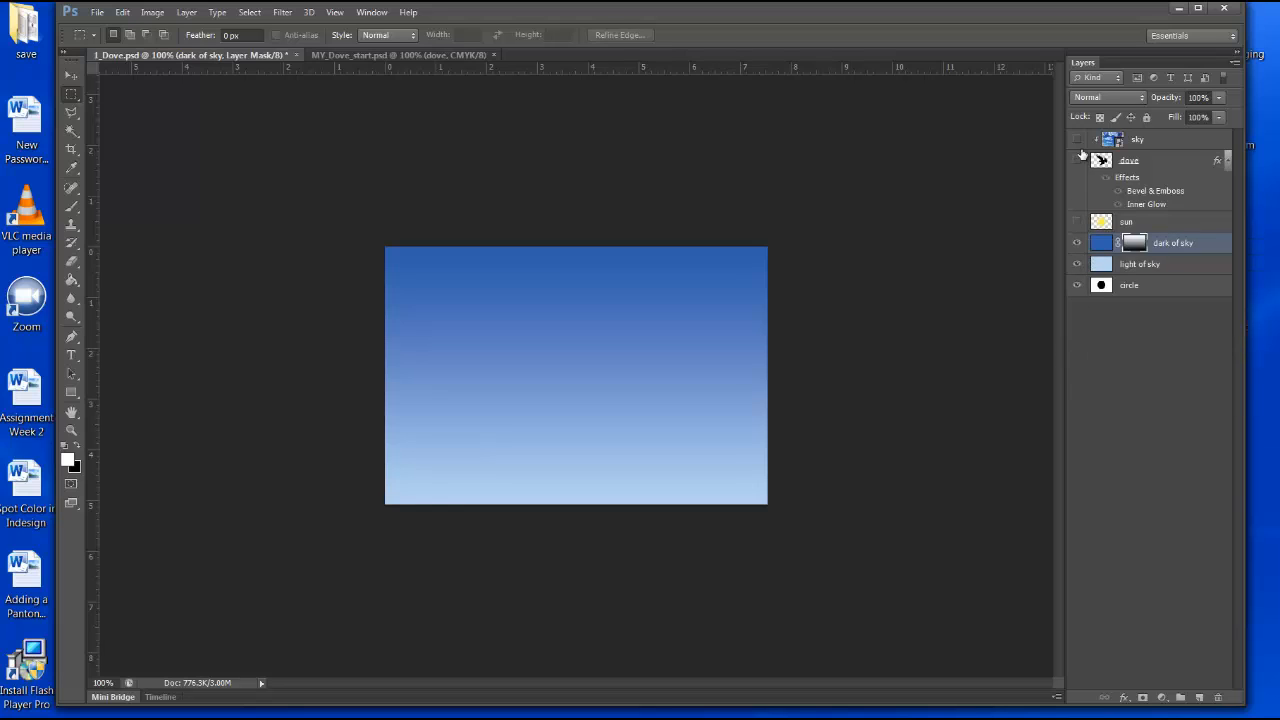
pyautogui.click(1077, 243)
pyautogui.click(1077, 264)
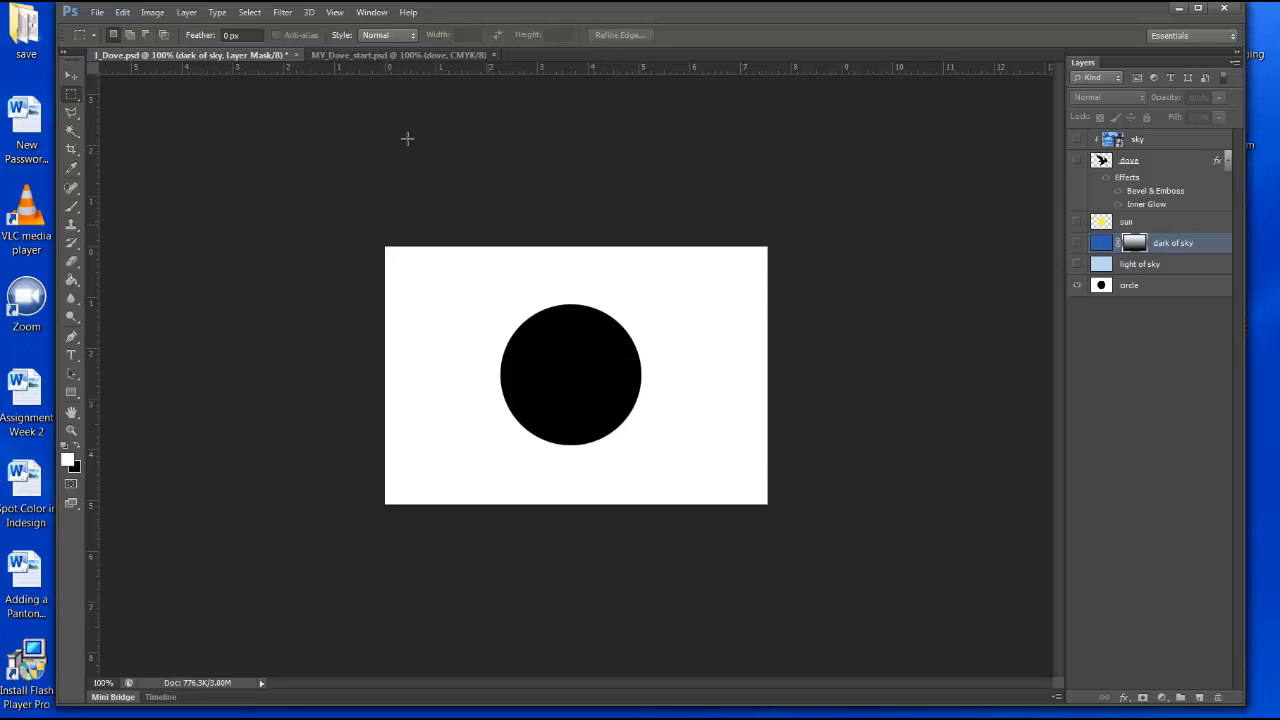
# Step: Switch to the MY_Dove_start.psd document and hide its dove layer
pyautogui.click(344, 55)
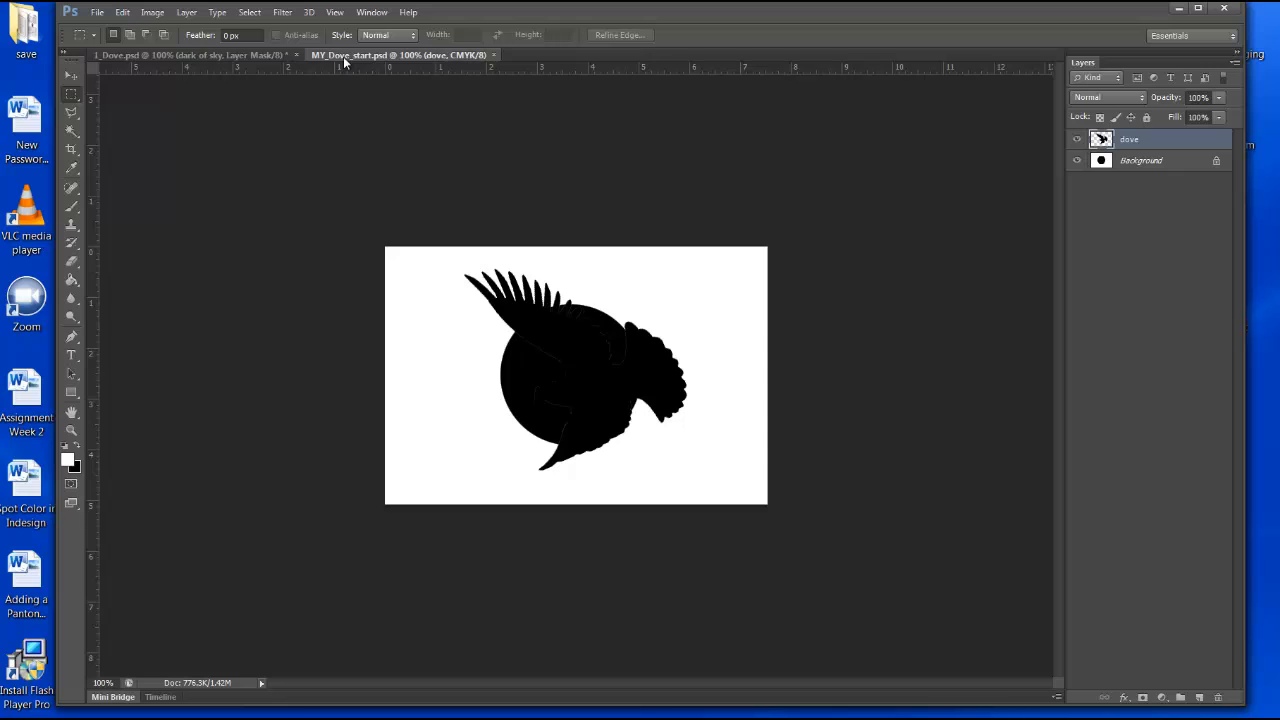
pyautogui.click(1077, 139)
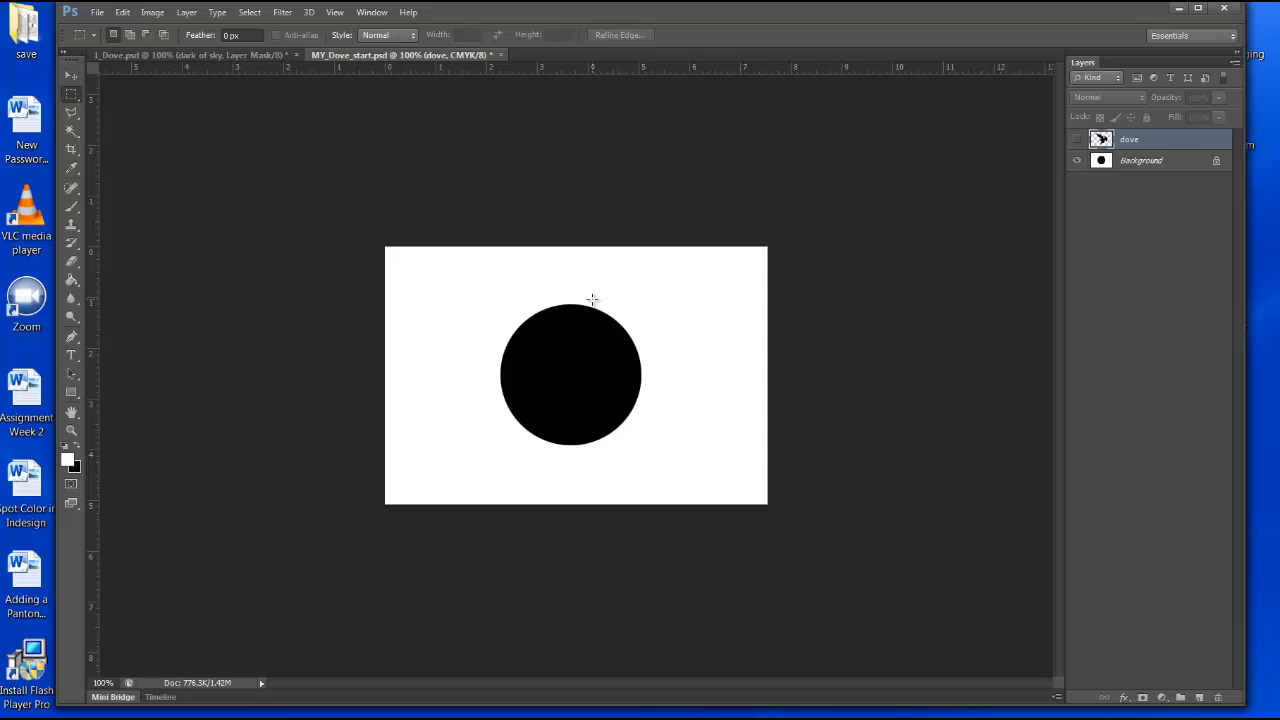
# Step: Choose the Quick Selection tool and reduce its brush size to 6 px
pyautogui.click(72, 131)
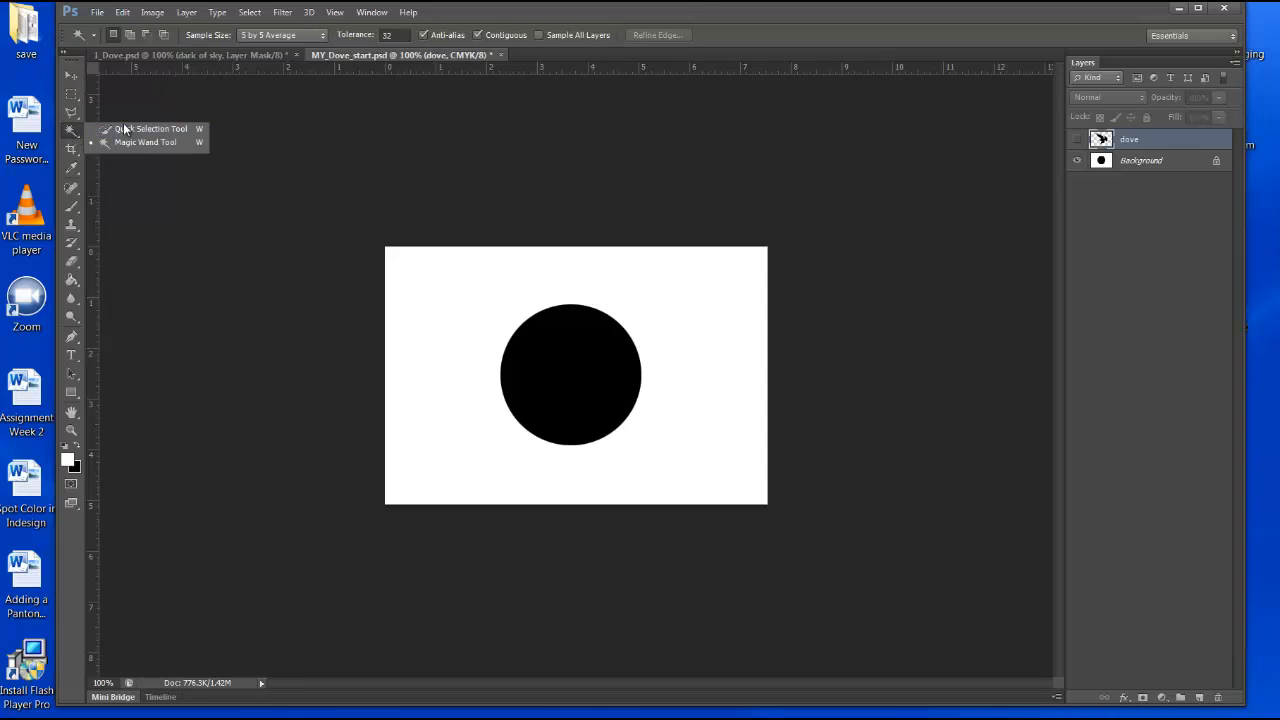
pyautogui.click(124, 129)
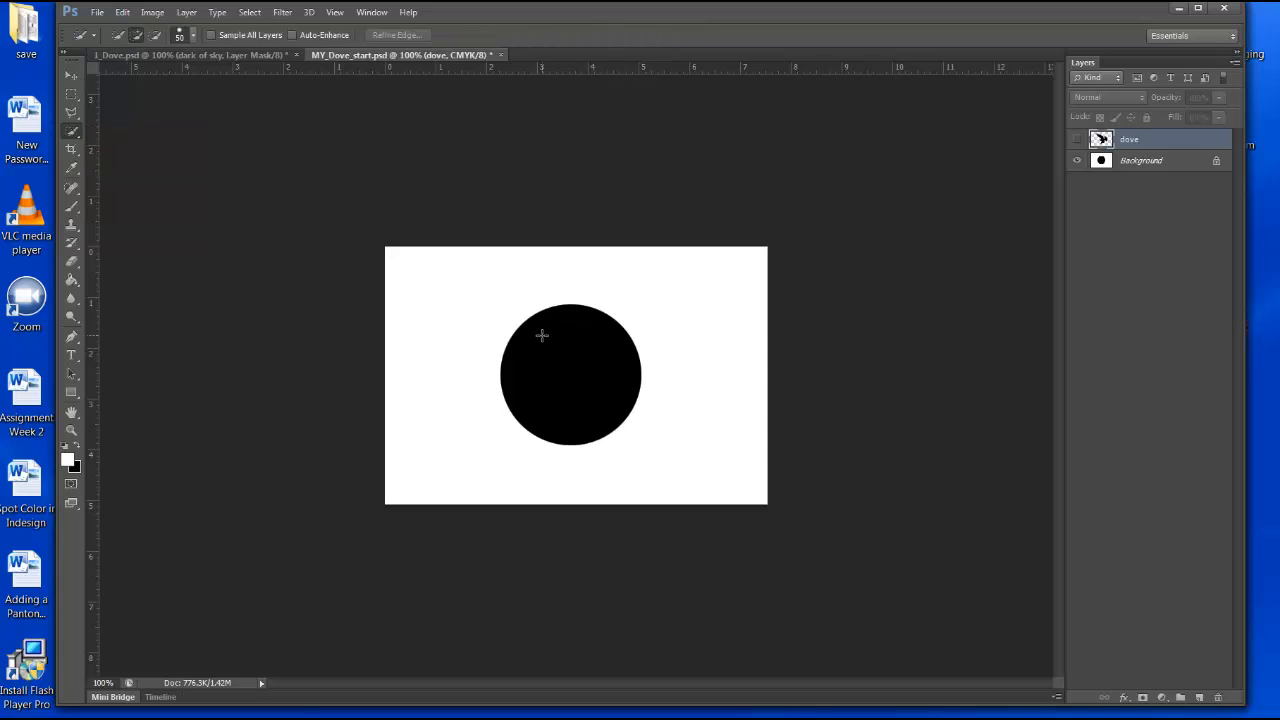
pyautogui.press(']')
pyautogui.press(']')
pyautogui.press(']')
pyautogui.press(']')
pyautogui.press(']')
pyautogui.press(']')
pyautogui.press(']')
pyautogui.press(']')
pyautogui.press(']')
pyautogui.press('[')
pyautogui.press('[')
pyautogui.press('[')
pyautogui.press('[')
pyautogui.press('[')
pyautogui.press('[')
pyautogui.press('[')
pyautogui.press('[')
pyautogui.press('[')
pyautogui.press('[')
pyautogui.press('[')
pyautogui.press('[')
pyautogui.press('[')
pyautogui.press('[')
pyautogui.press('[')
pyautogui.press('[')
pyautogui.press('[')
# Step: Select the black circle on the Background layer with the Quick Selection tool, discarding the selection made on the dove layer
pyautogui.moveTo(543, 334); pyautogui.dragTo(600, 390)
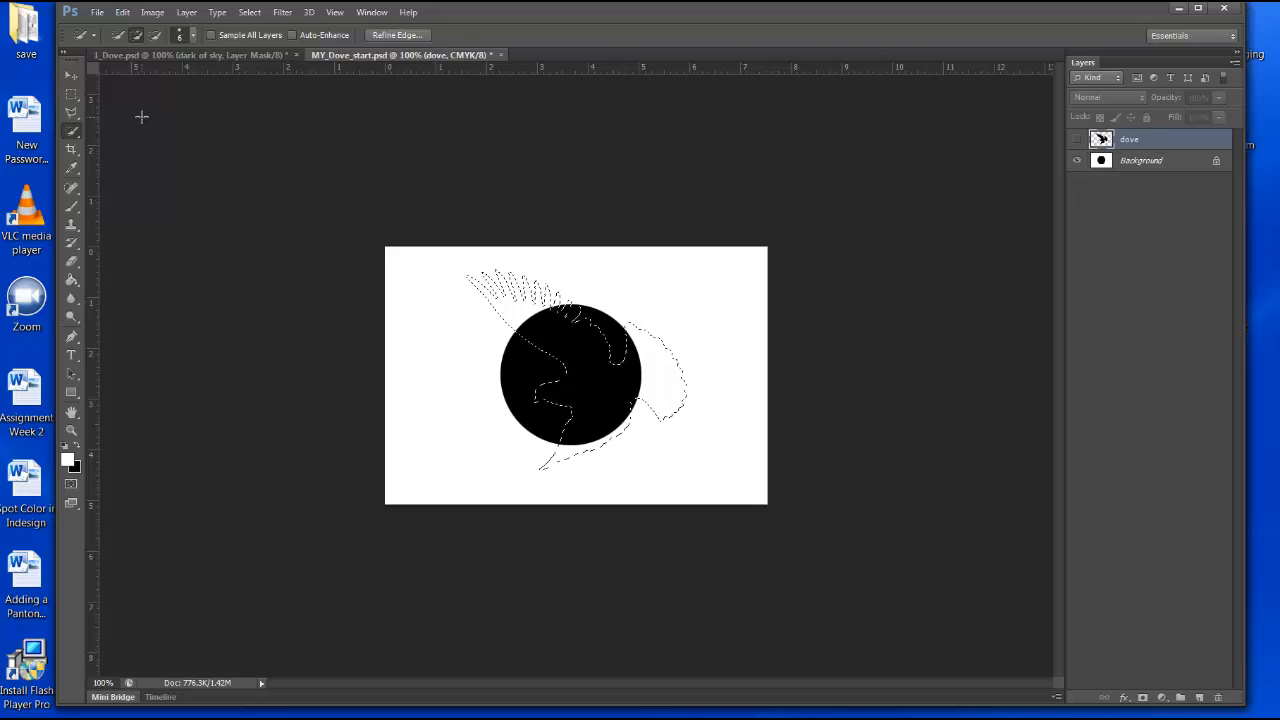
pyautogui.hotkey('ctrl', 'd')
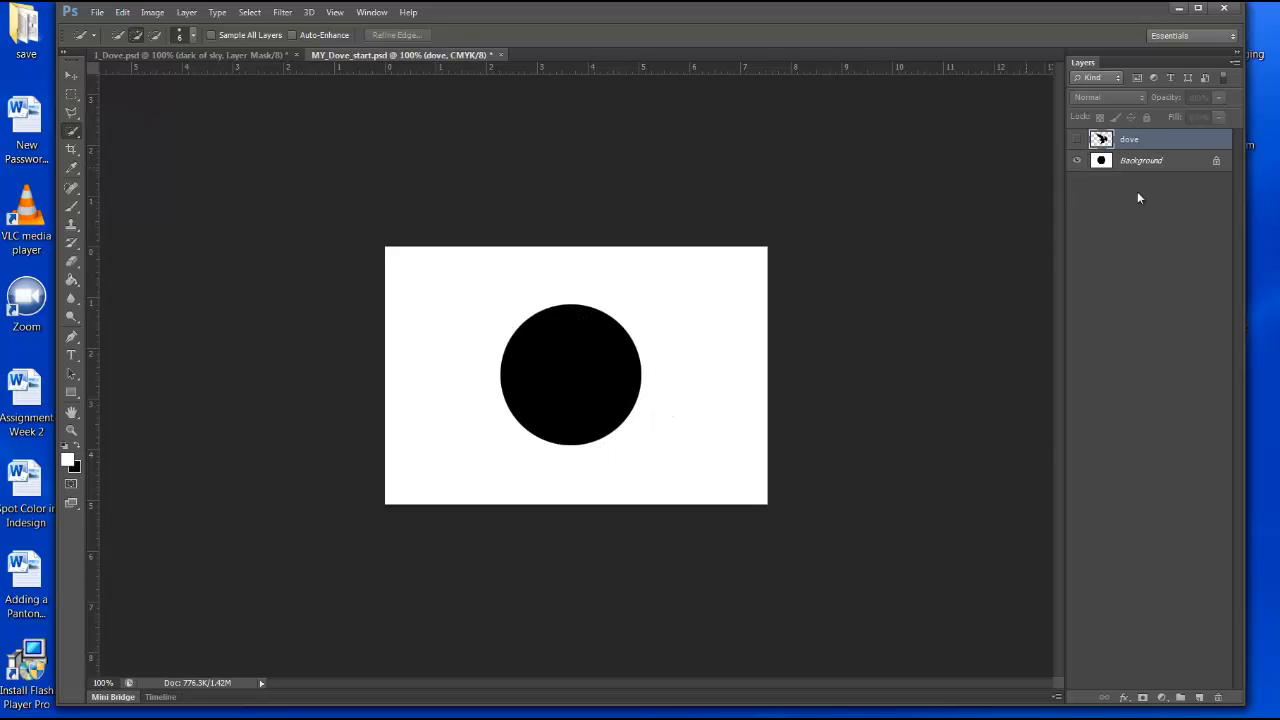
pyautogui.click(1146, 164)
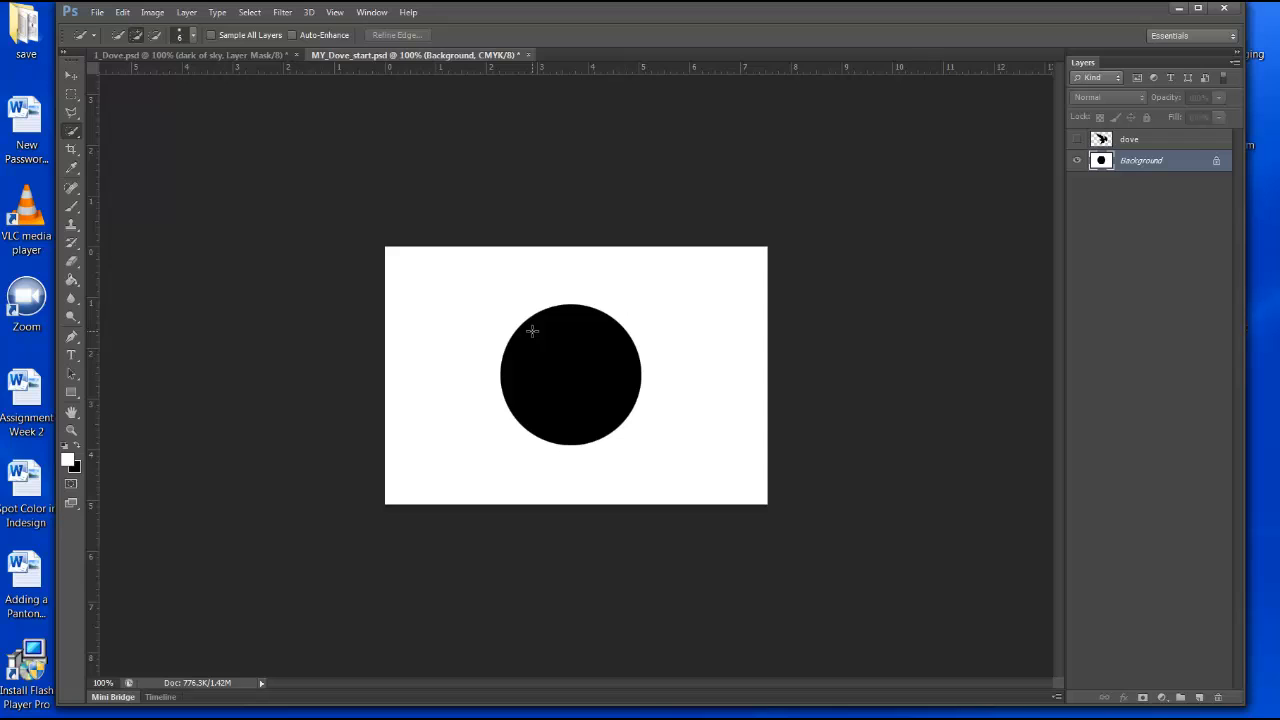
pyautogui.click(577, 374)
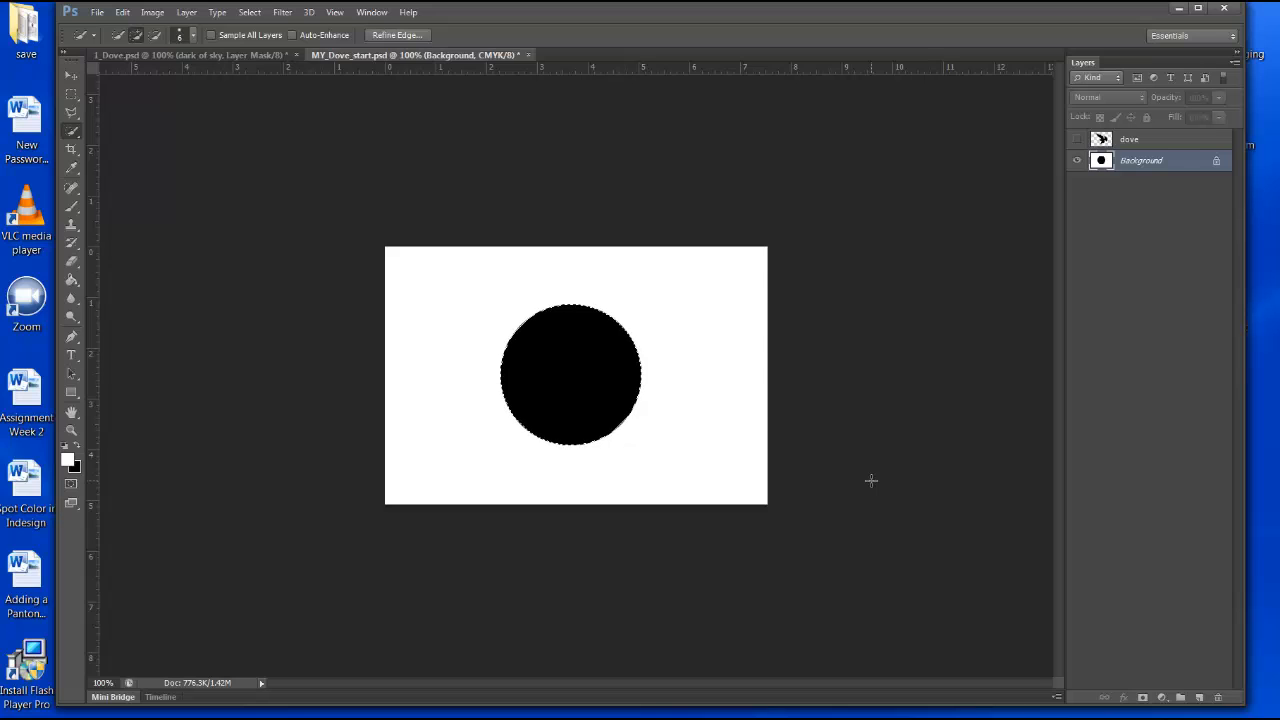
# Step: Check the circle selection in Refine Edge using the On Layers view and accept it with output to Selection
pyautogui.click(250, 12)
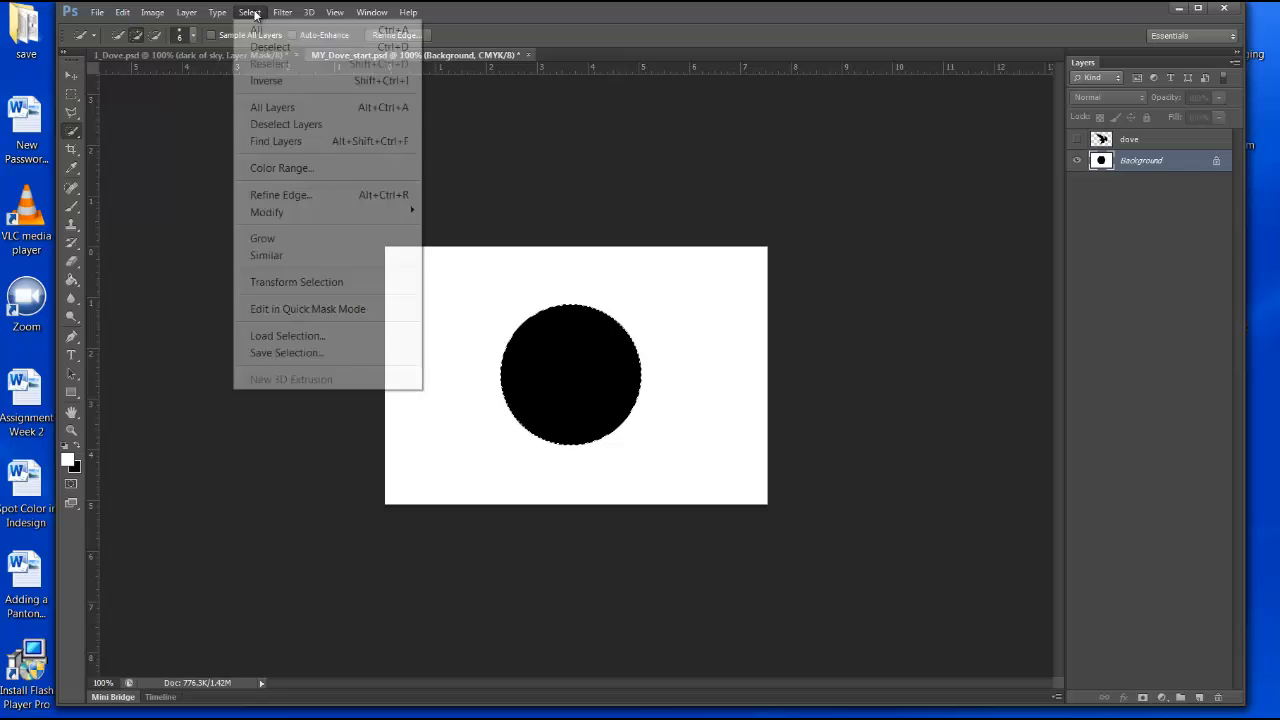
pyautogui.click(312, 194)
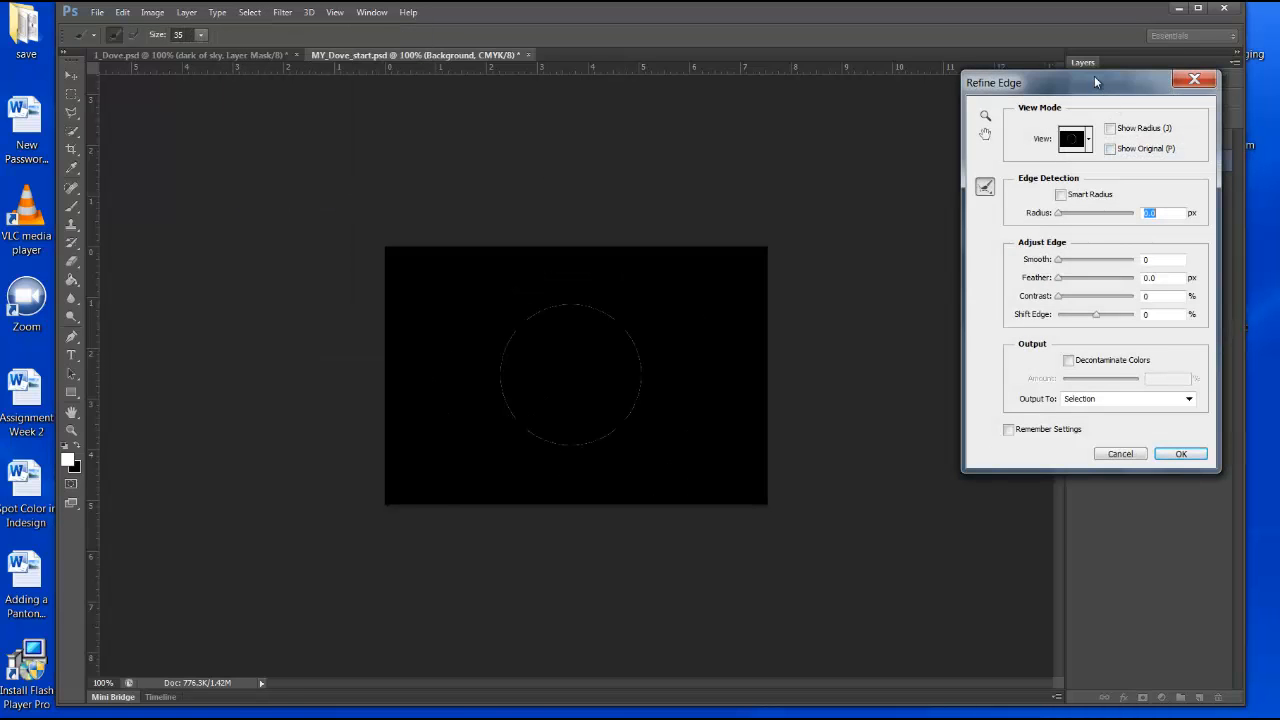
pyautogui.moveTo(1094, 75); pyautogui.dragTo(916, 121)
pyautogui.click(895, 184)
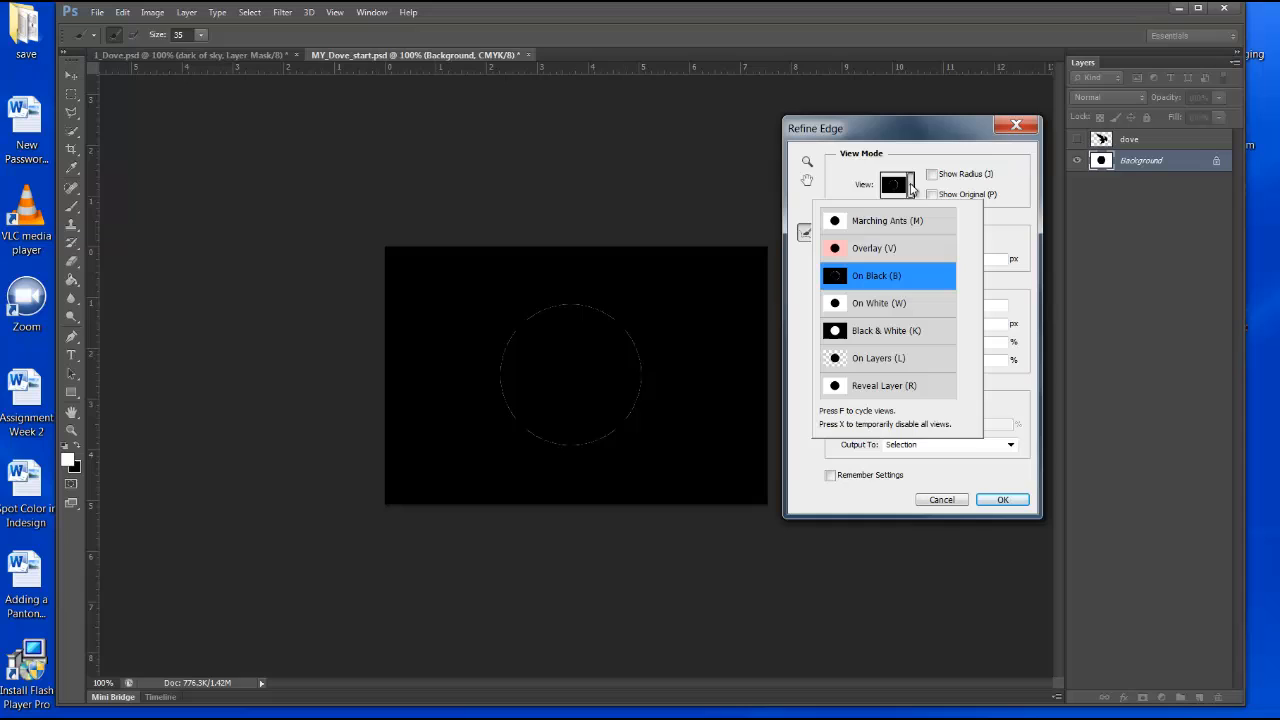
pyautogui.click(880, 362)
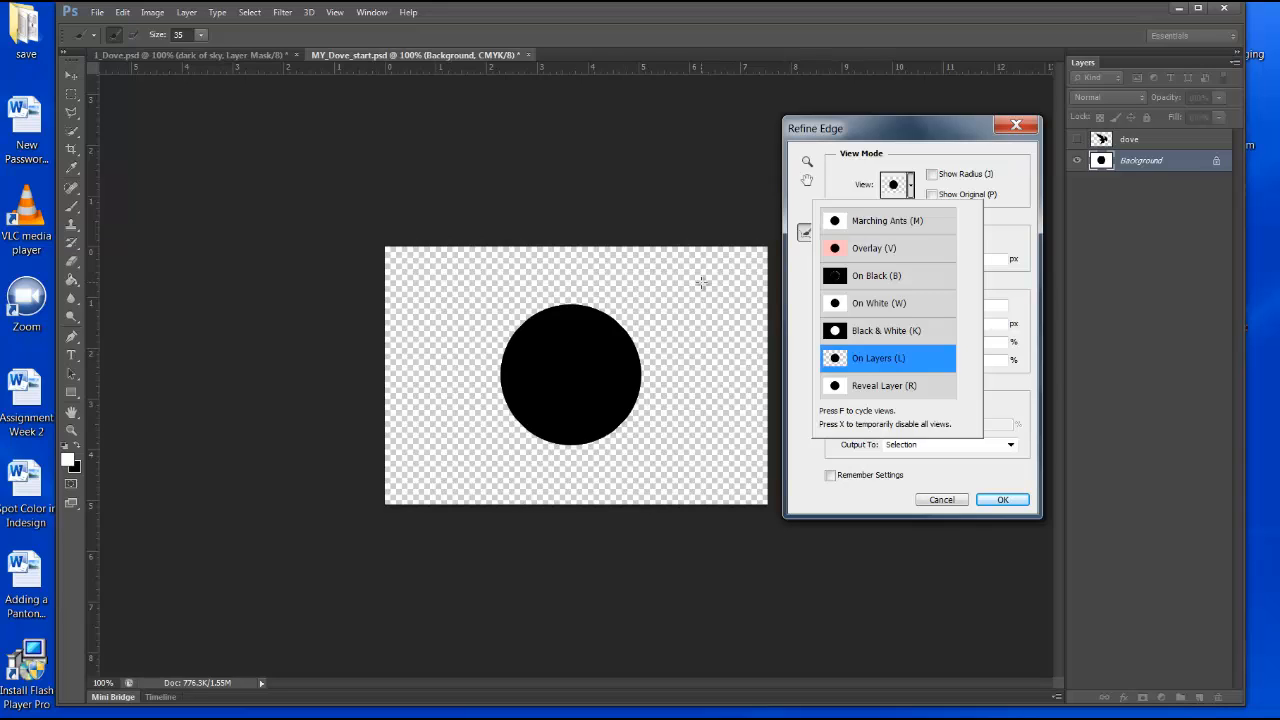
pyautogui.click(954, 482)
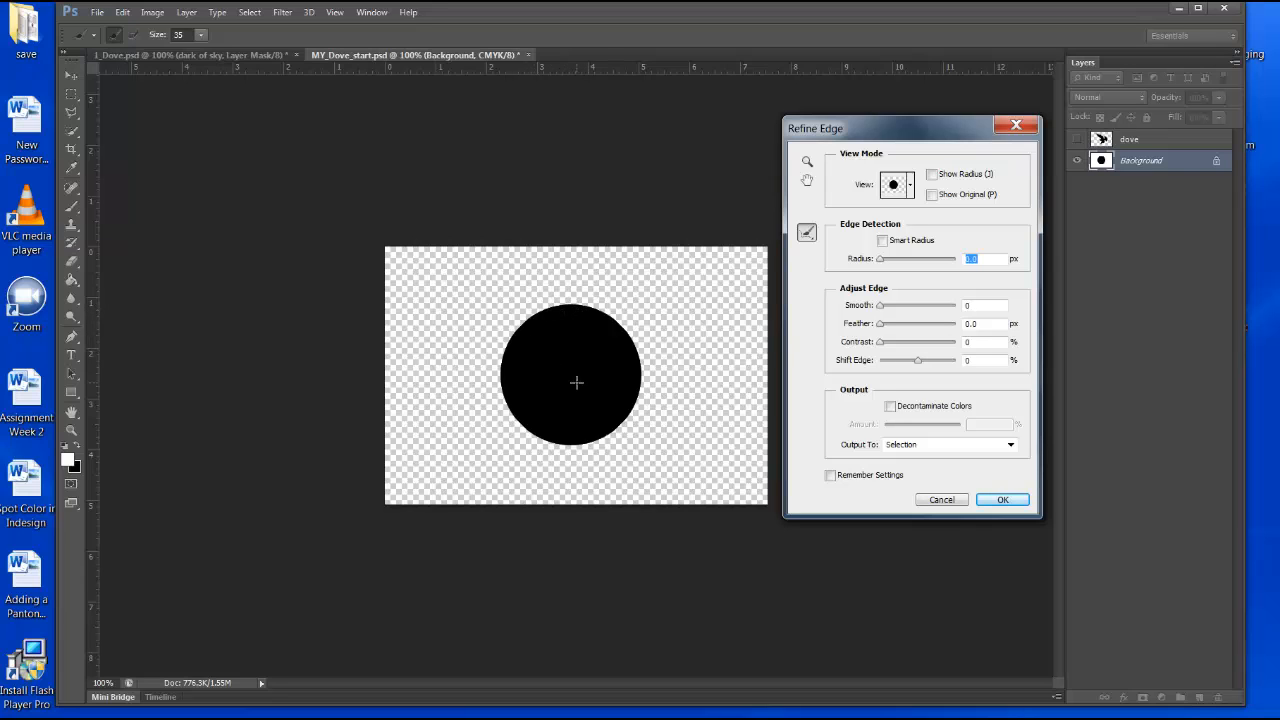
pyautogui.click(1003, 500)
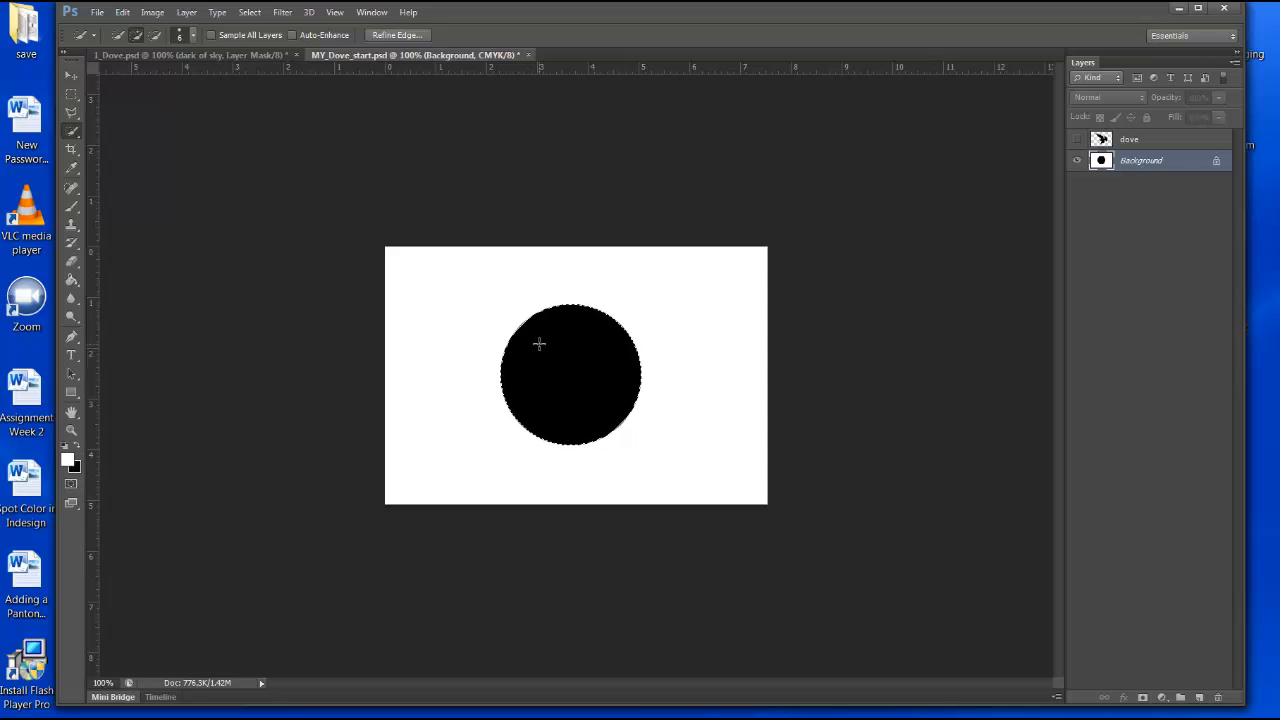
# Step: Add a new layer named "sun" above the Background and hide the Background layer
pyautogui.click(1200, 698)
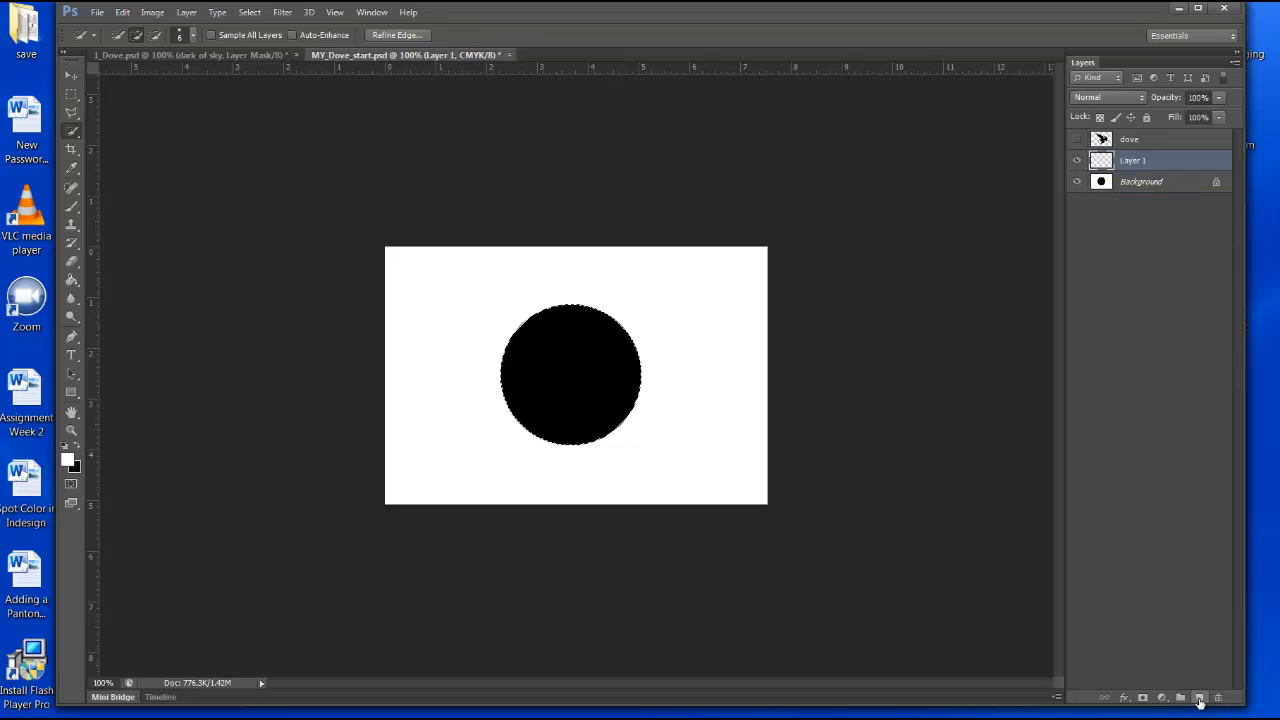
pyautogui.doubleClick(1135, 162)
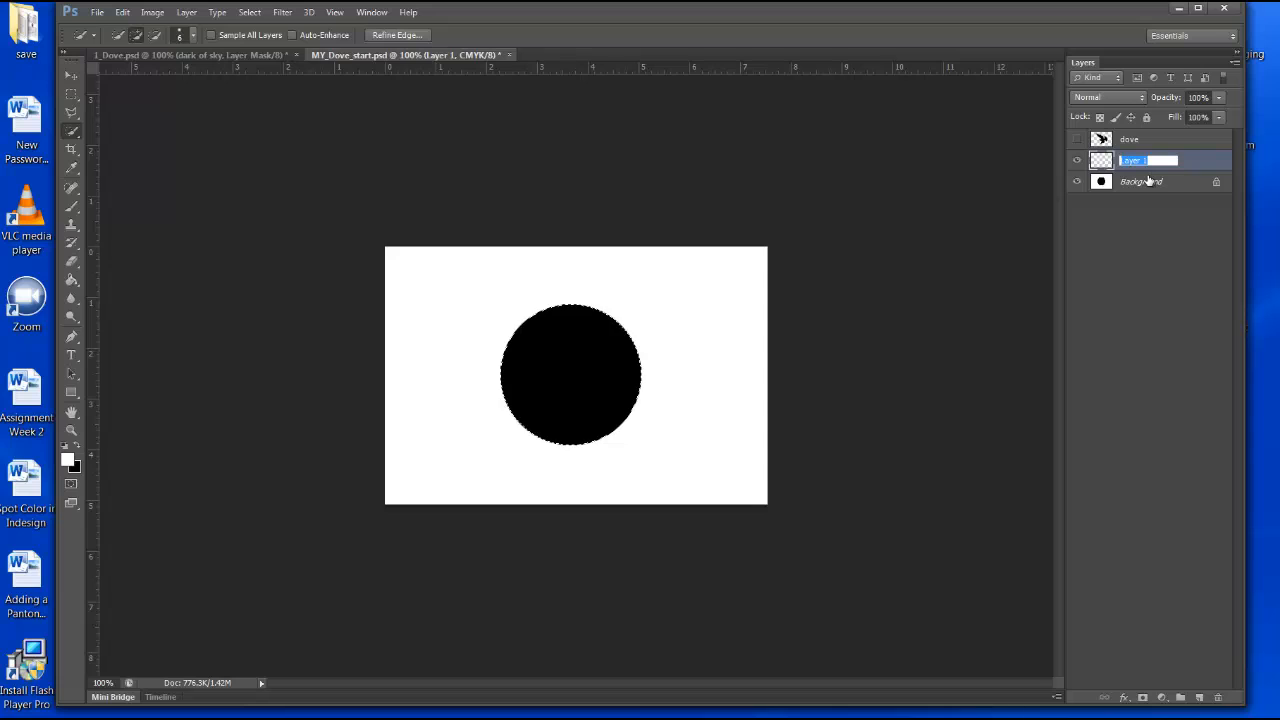
pyautogui.write('sun')
pyautogui.click(1194, 167)
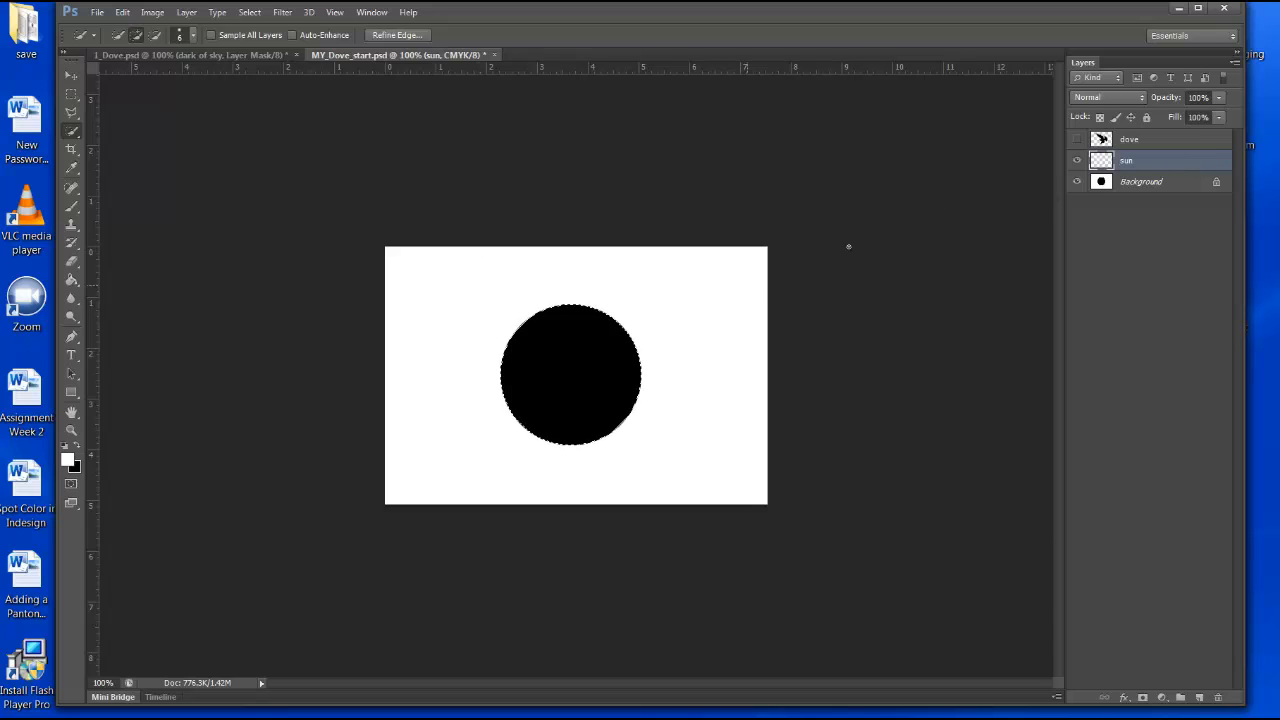
pyautogui.click(1077, 182)
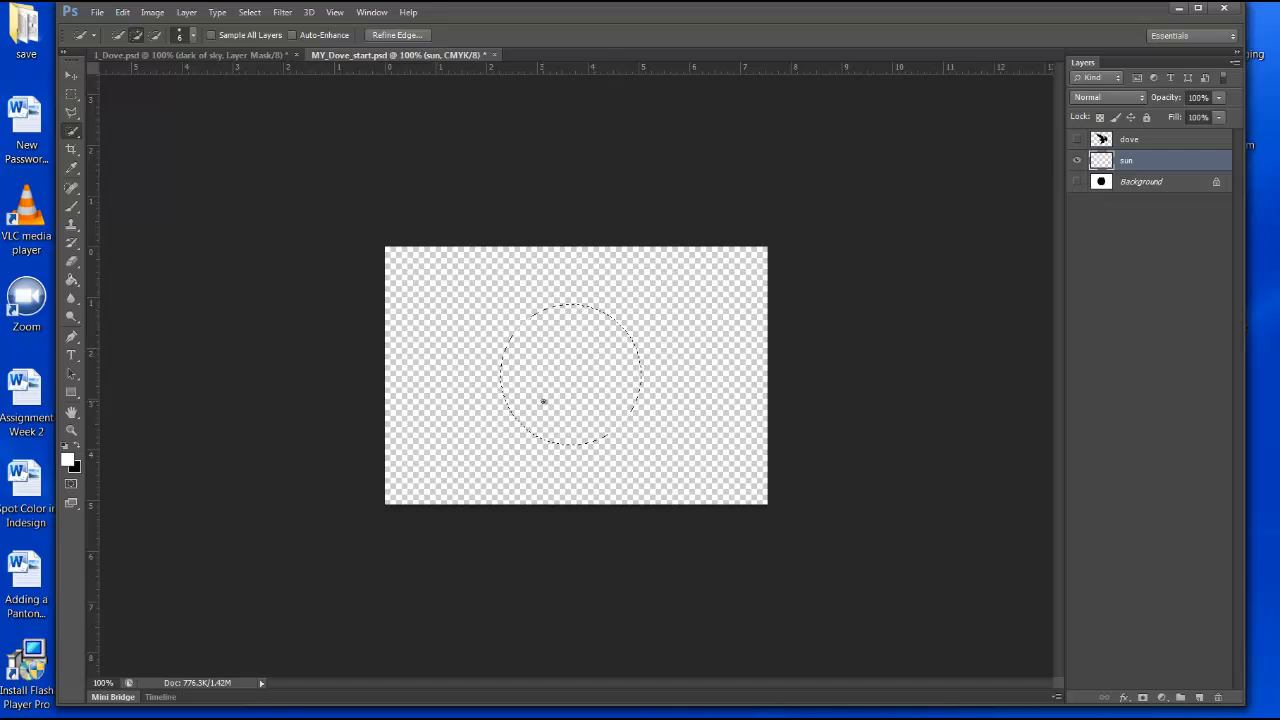
# Step: Set the foreground colour to a bright, fully saturated yellow with a hue of 61°
pyautogui.click(68, 460)
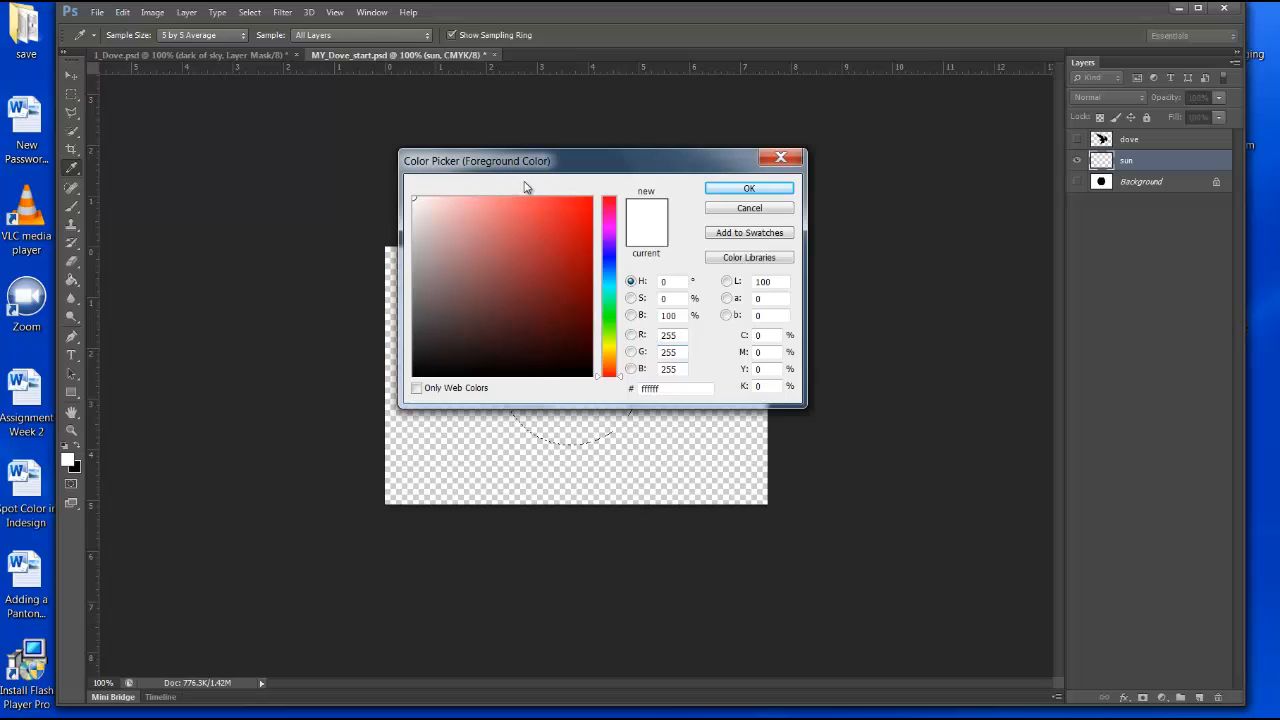
pyautogui.moveTo(532, 166); pyautogui.dragTo(881, 213)
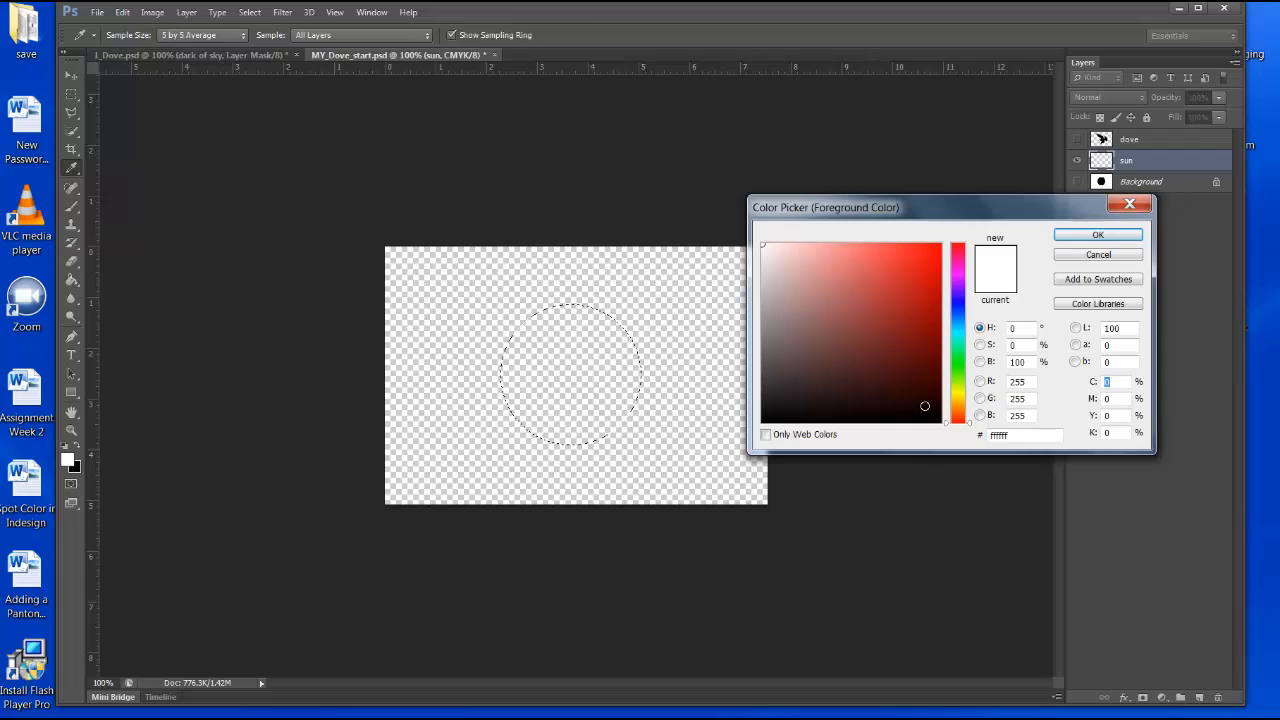
pyautogui.moveTo(971, 428); pyautogui.dragTo(975, 397)
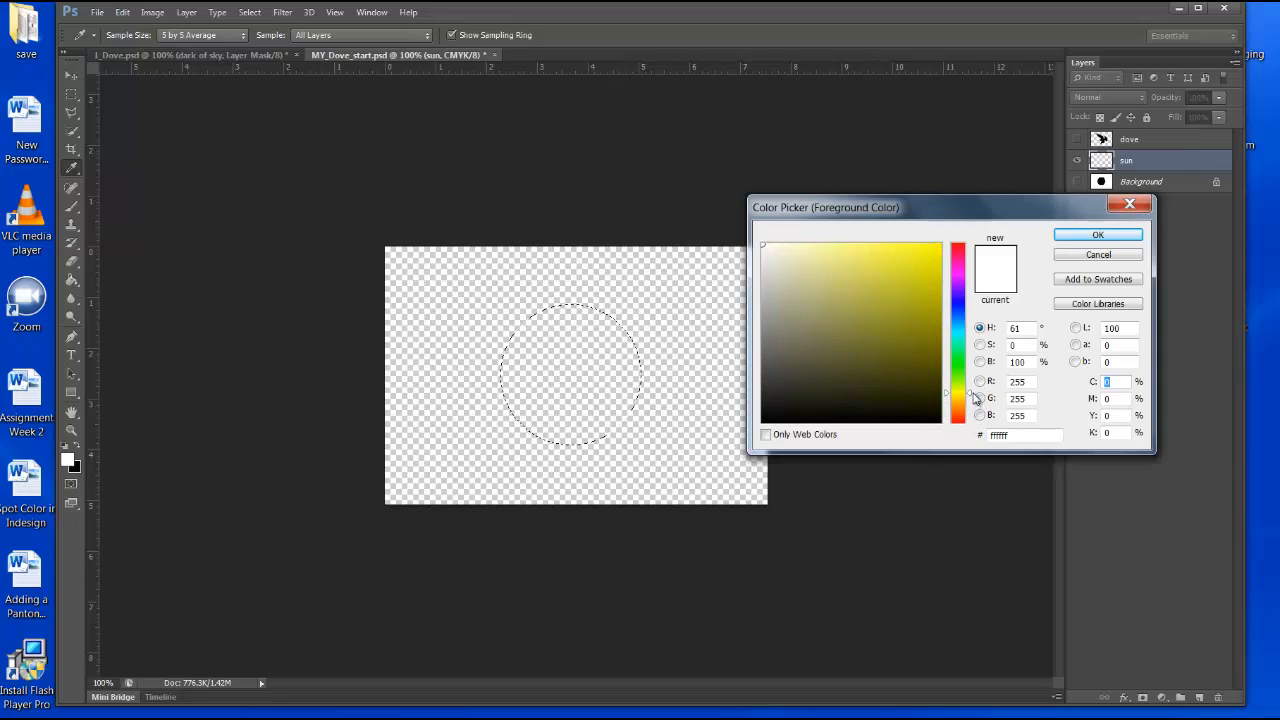
pyautogui.click(939, 245)
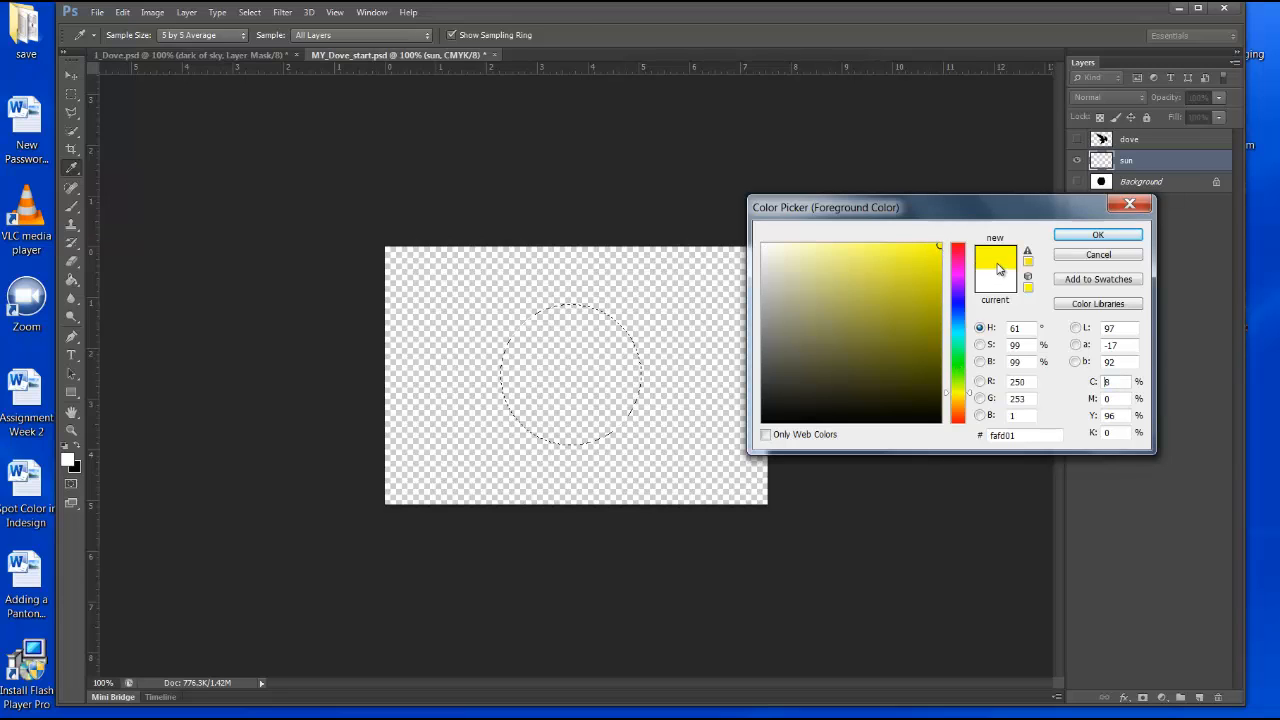
pyautogui.moveTo(940, 244); pyautogui.dragTo(943, 243)
pyautogui.click(1063, 238)
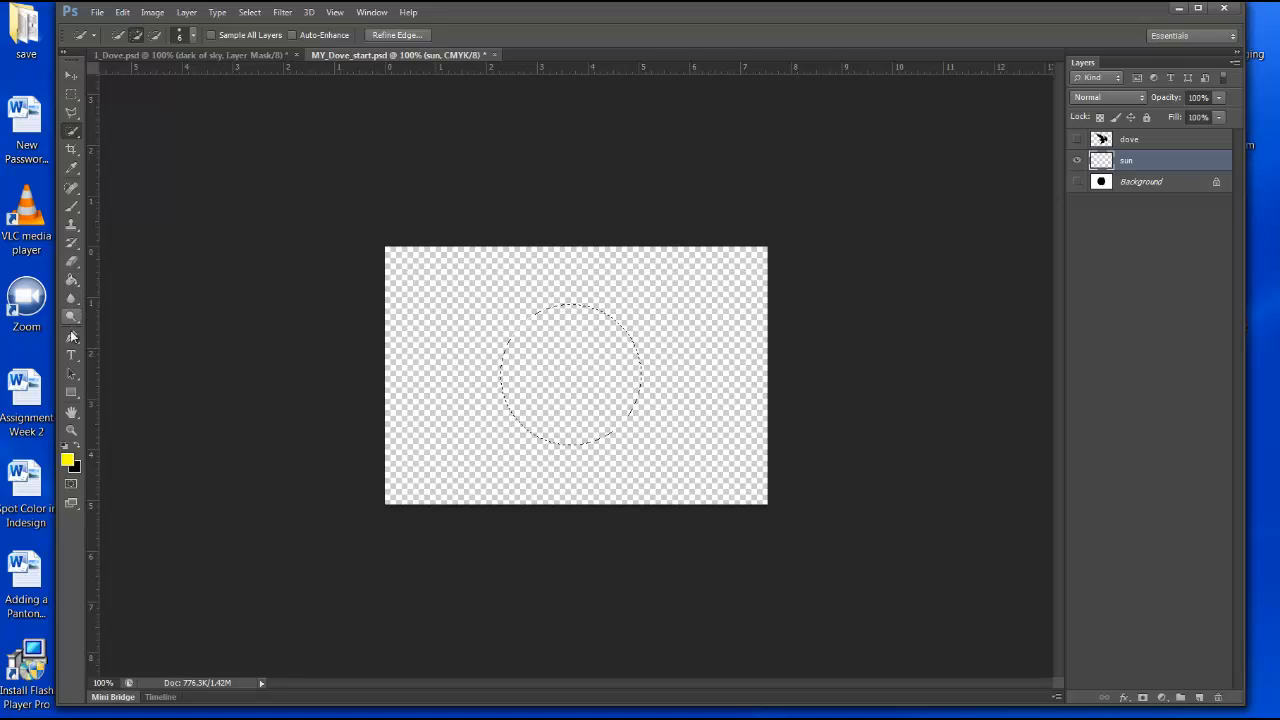
# Step: Fill the circular selection on the sun layer with the yellow foreground colour using the Paint Bucket tool
pyautogui.click(75, 279)
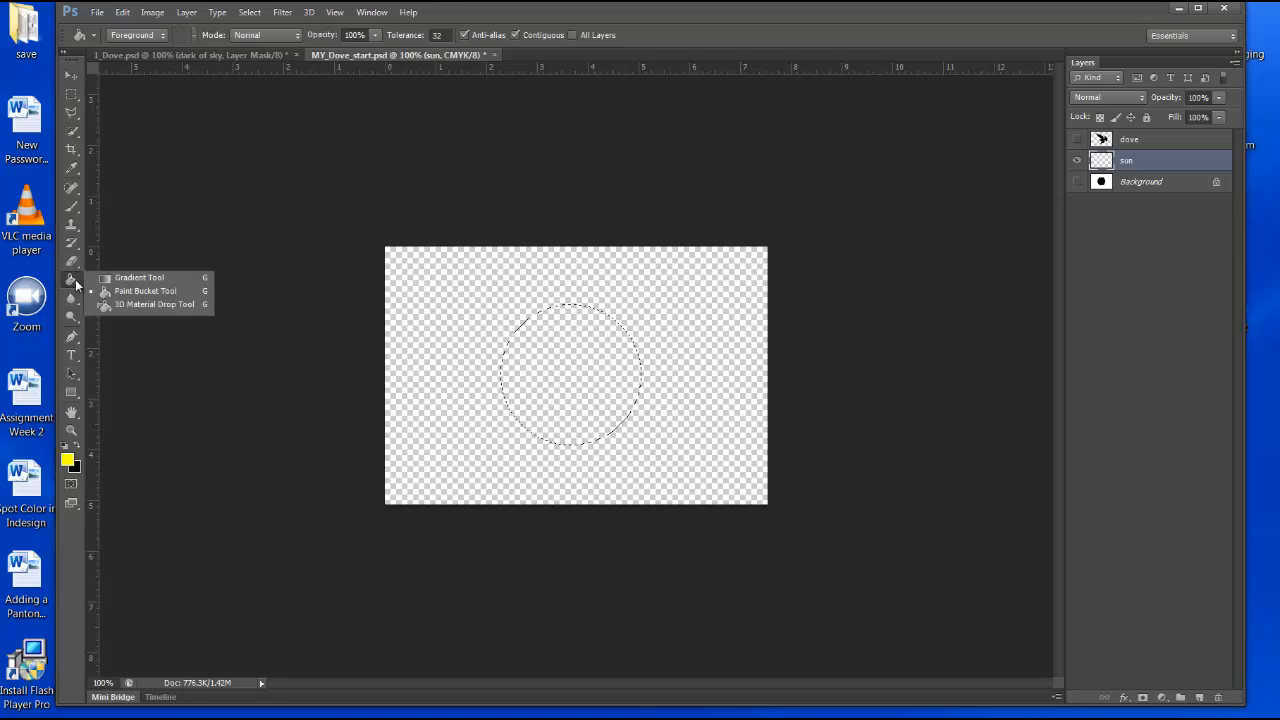
pyautogui.click(128, 278)
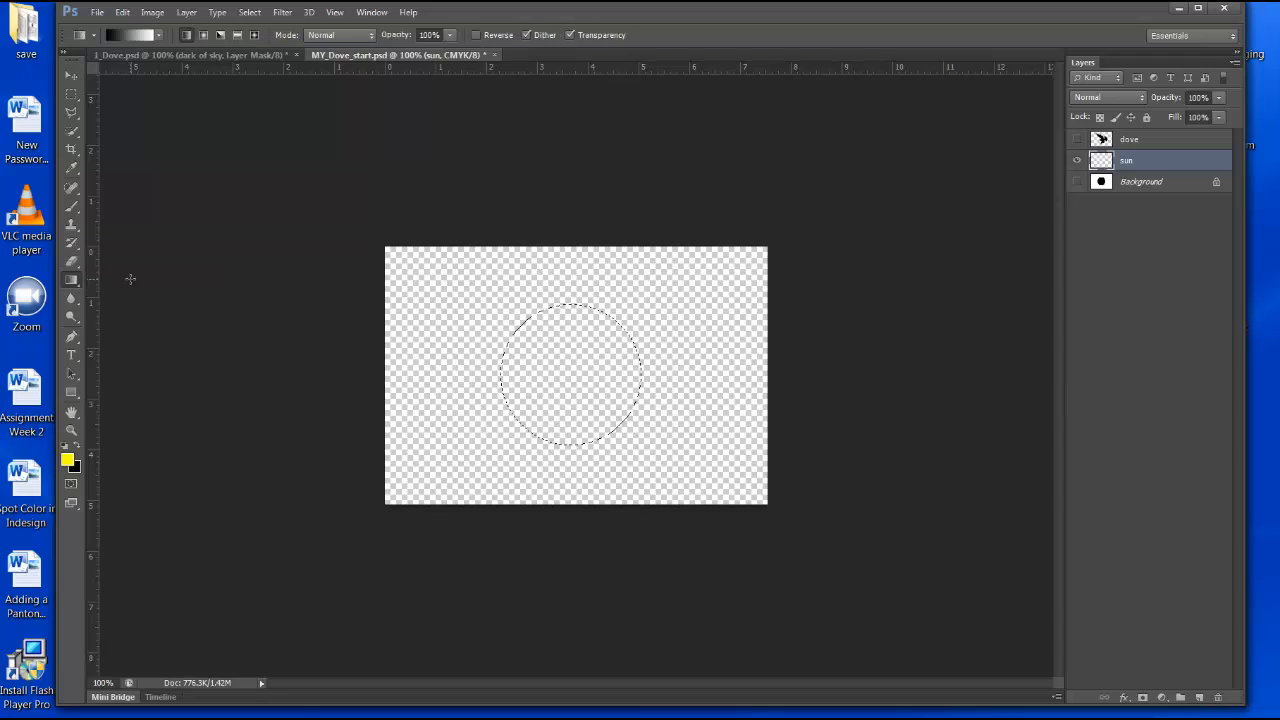
pyautogui.click(76, 281)
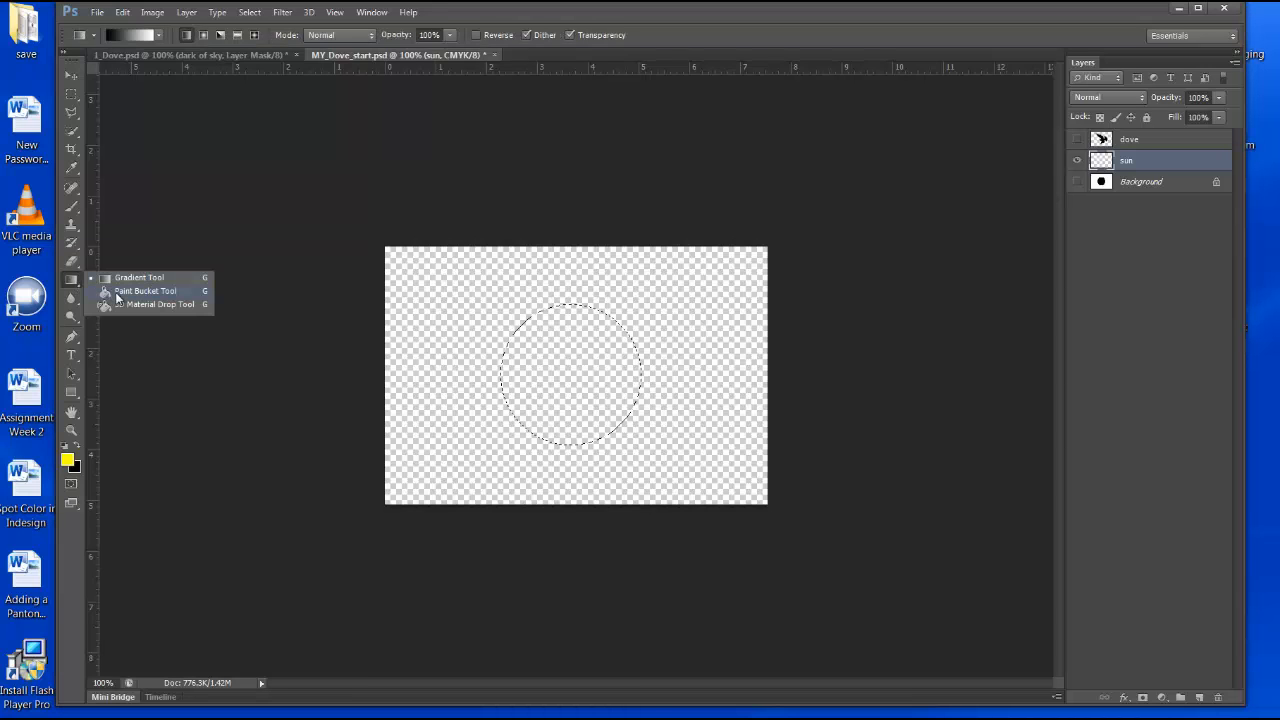
pyautogui.click(140, 291)
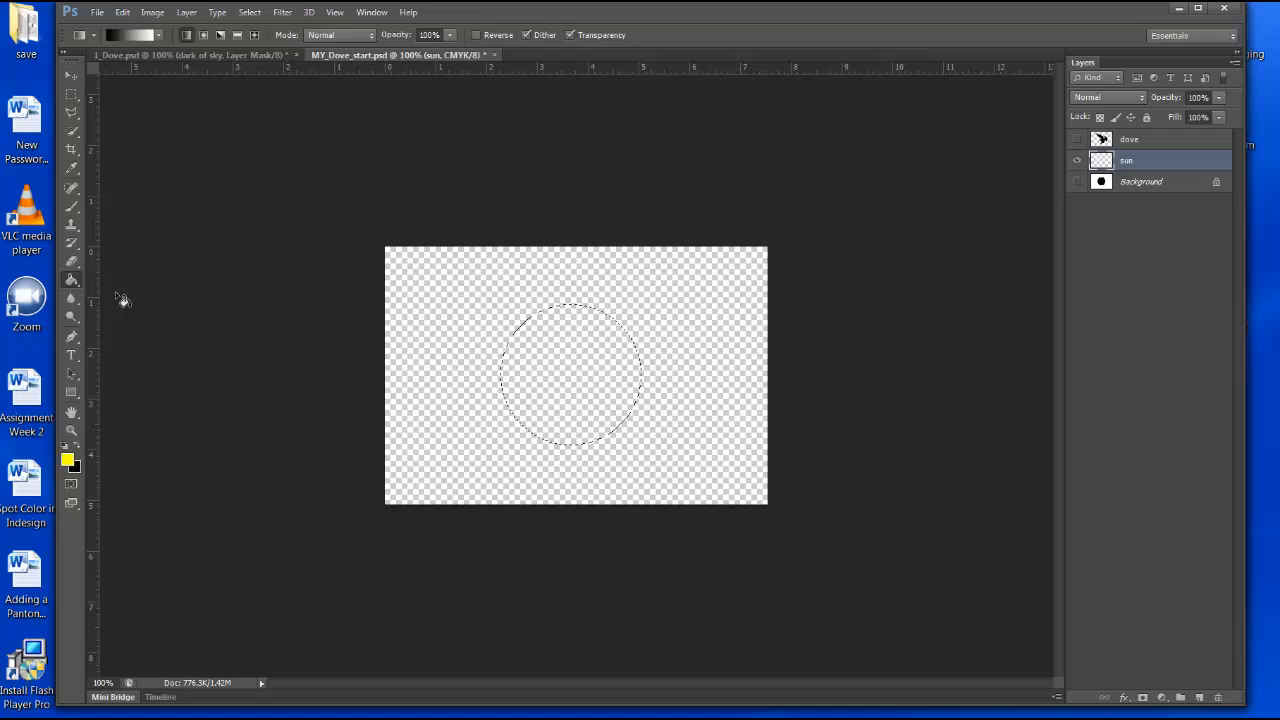
pyautogui.click(537, 364)
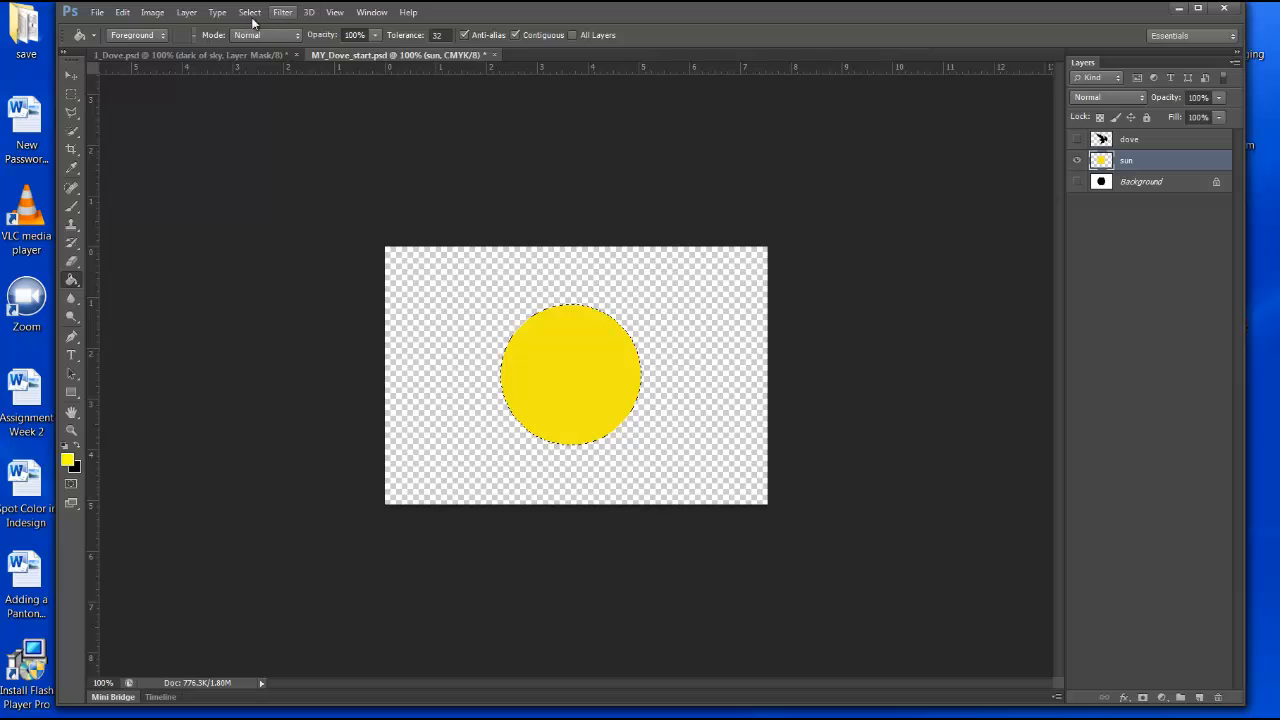
# Step: Deselect the circle and move the yellow sun to the centre of the canvas
pyautogui.click(250, 12)
pyautogui.click(262, 47)
pyautogui.click(73, 76)
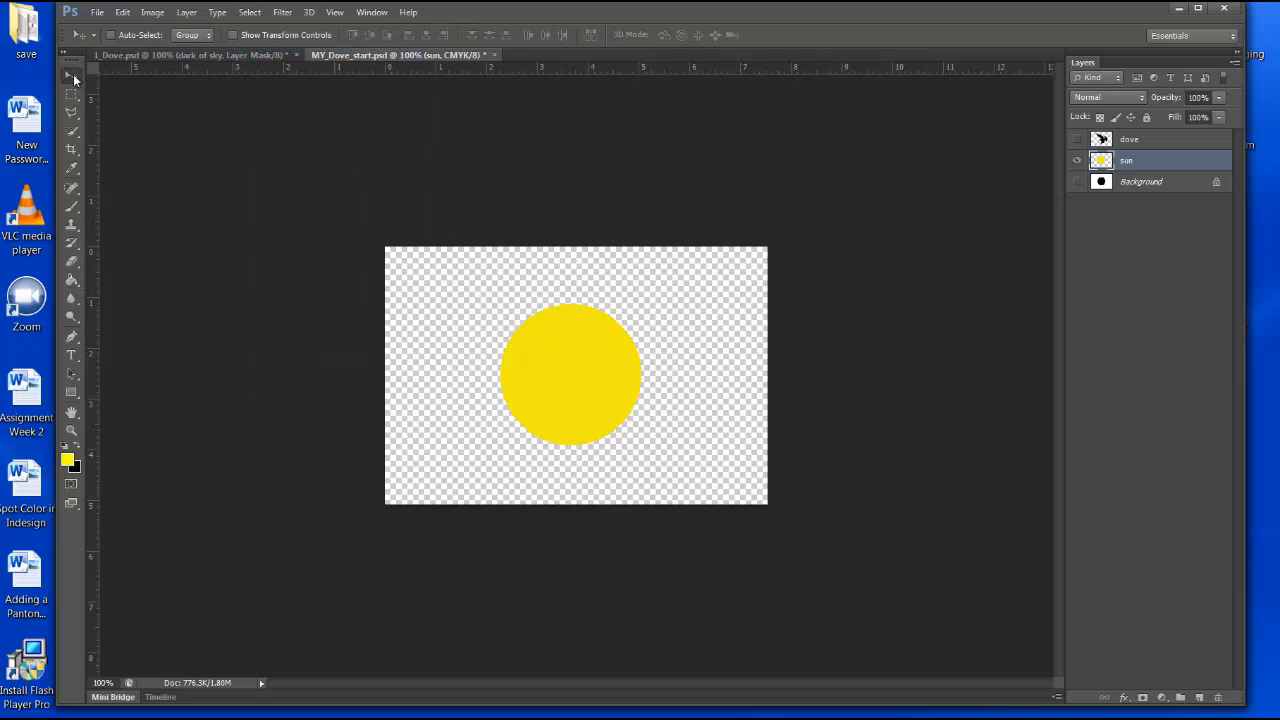
pyautogui.moveTo(543, 353); pyautogui.dragTo(618, 359)
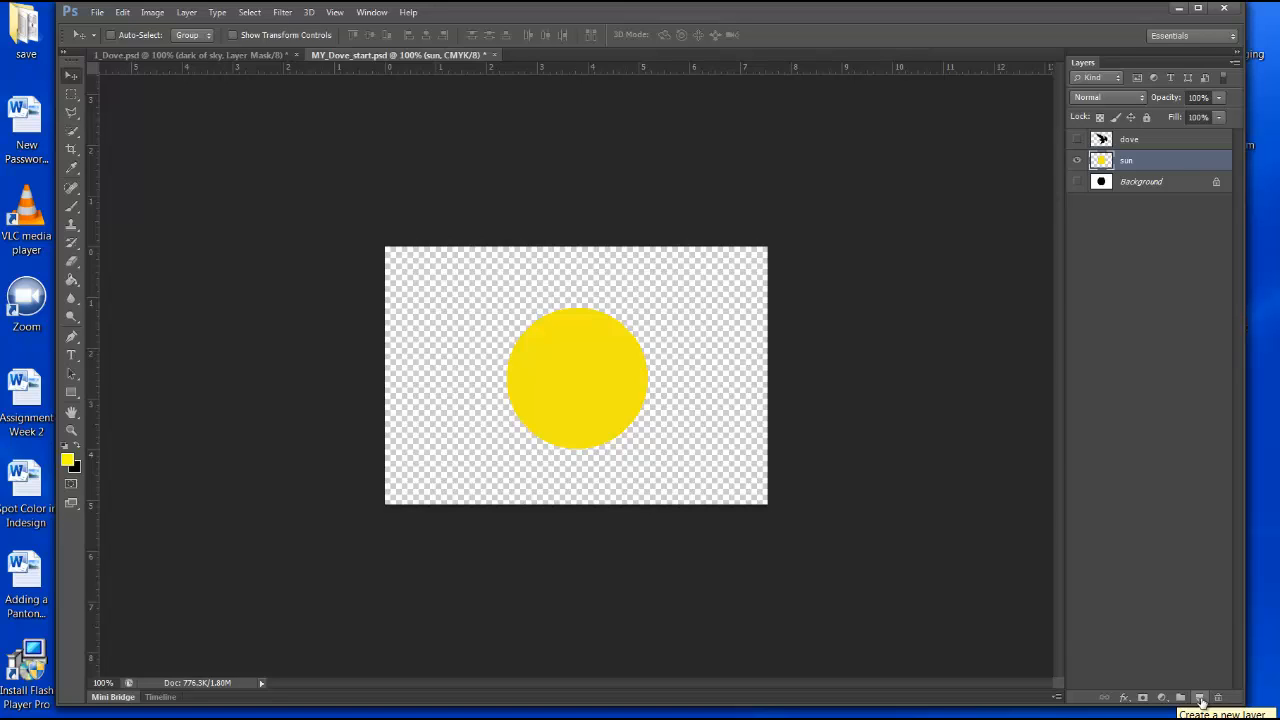
# Step: Add a new layer named "sky1" above the sun layer
pyautogui.click(1201, 700)
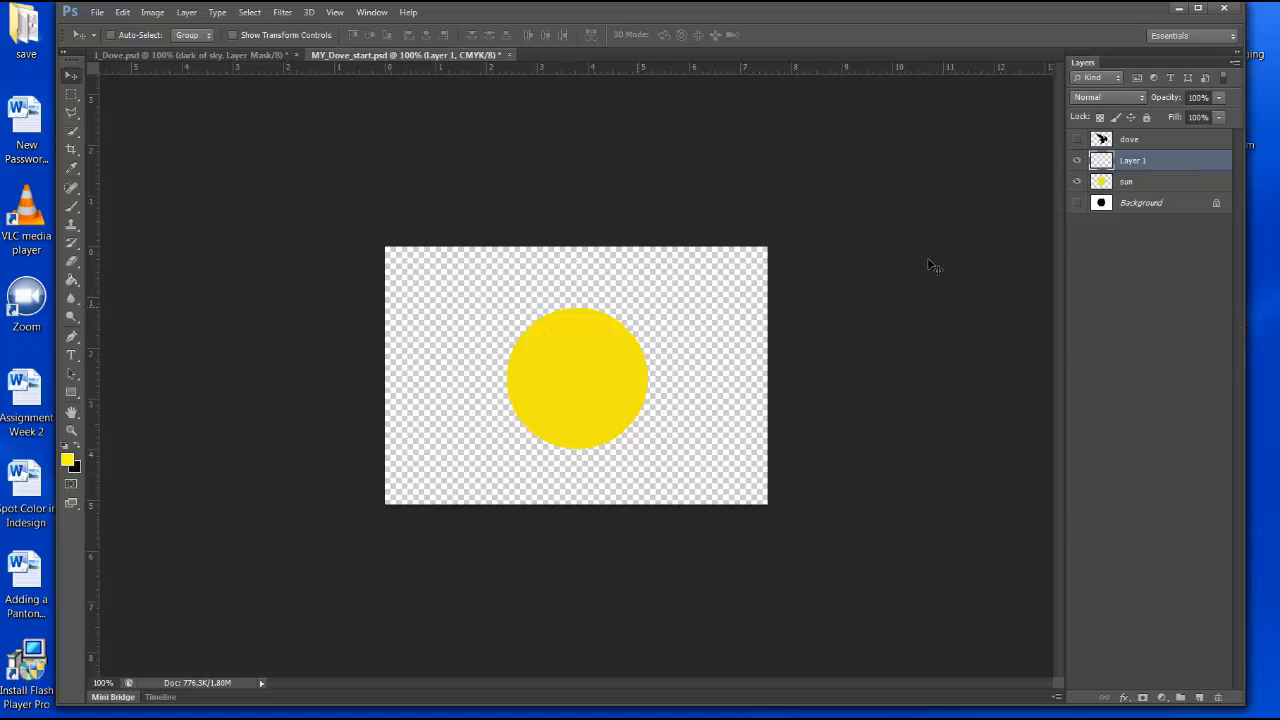
pyautogui.doubleClick(1139, 161)
pyautogui.write('sky1')
# Step: Set the foreground colour to a light sky blue, #7ecaff, with hue 205° and 51% saturation
pyautogui.click(67, 459)
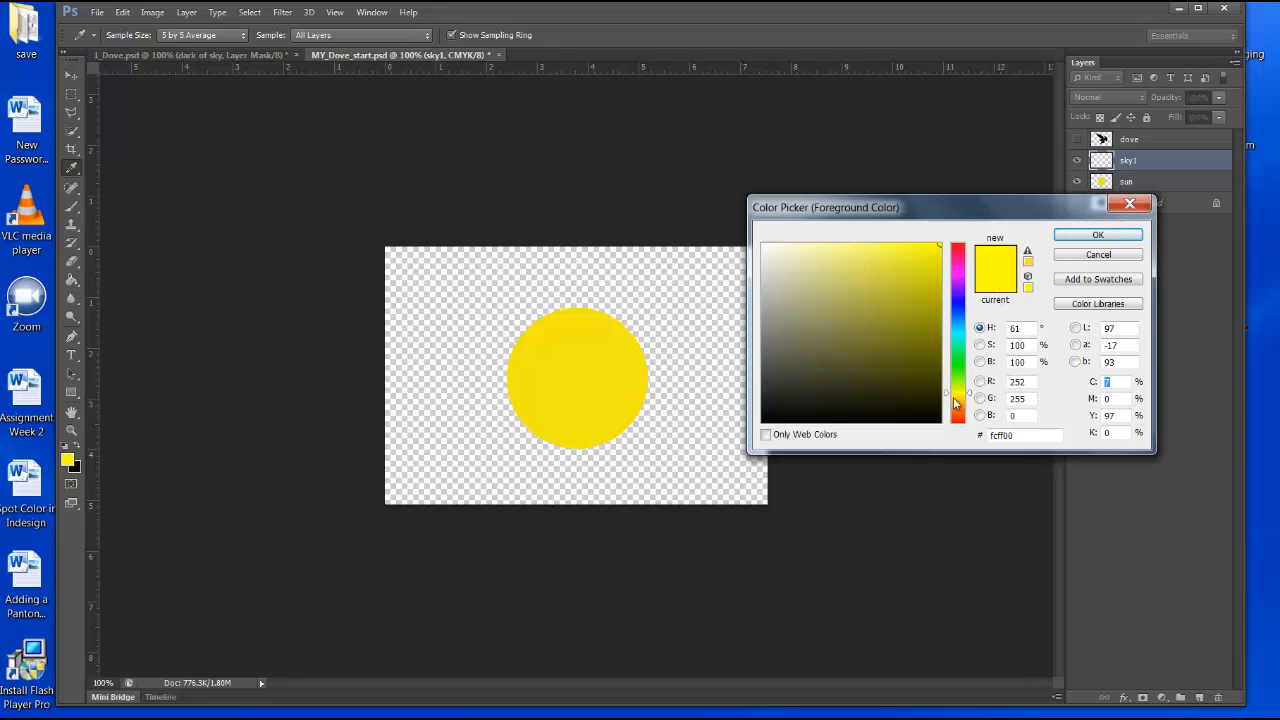
pyautogui.moveTo(970, 398); pyautogui.dragTo(970, 325)
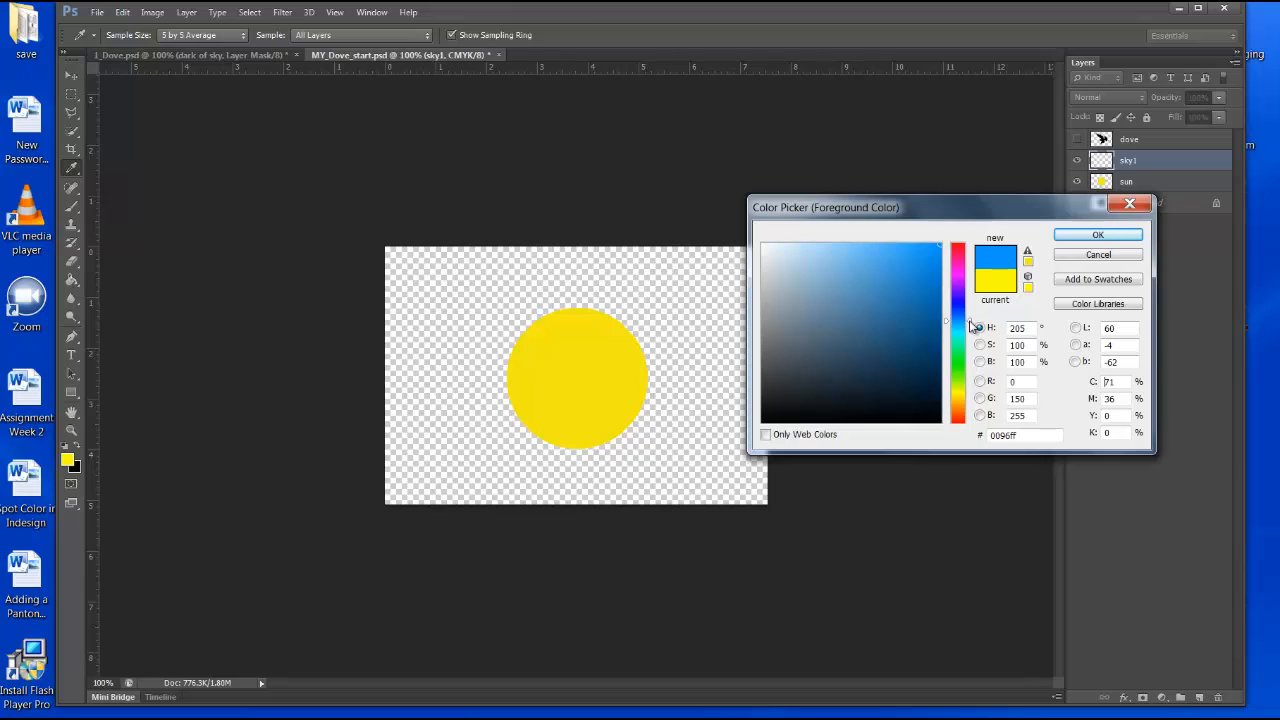
pyautogui.moveTo(941, 246); pyautogui.dragTo(852, 241)
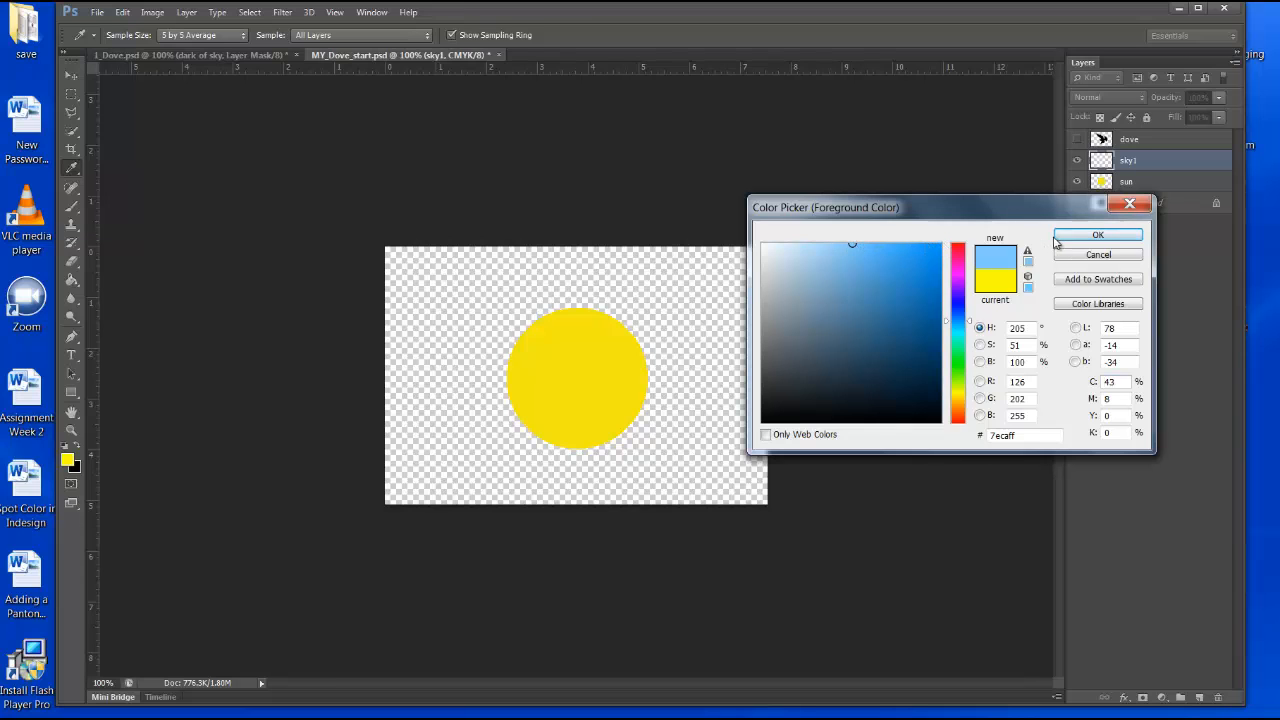
pyautogui.click(1098, 234)
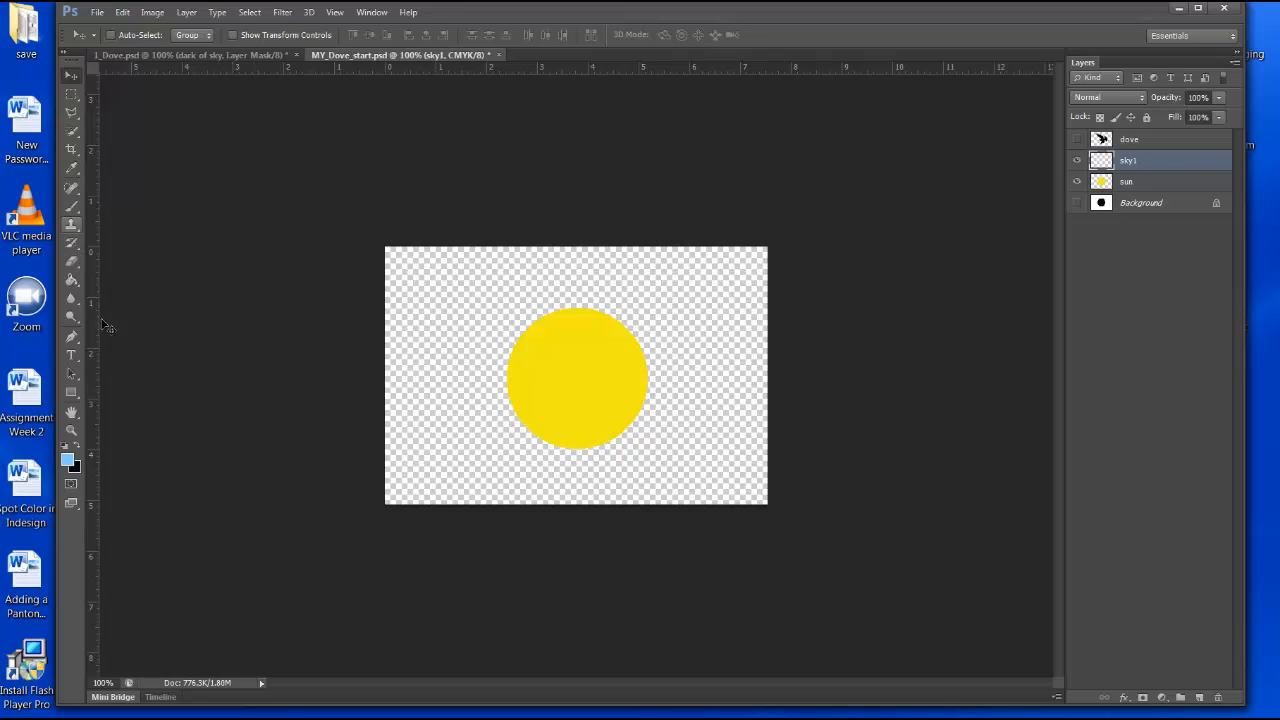
# Step: Hide the sun layer and fill the whole sky1 layer with the light blue using the Paint Bucket tool
pyautogui.click(72, 281)
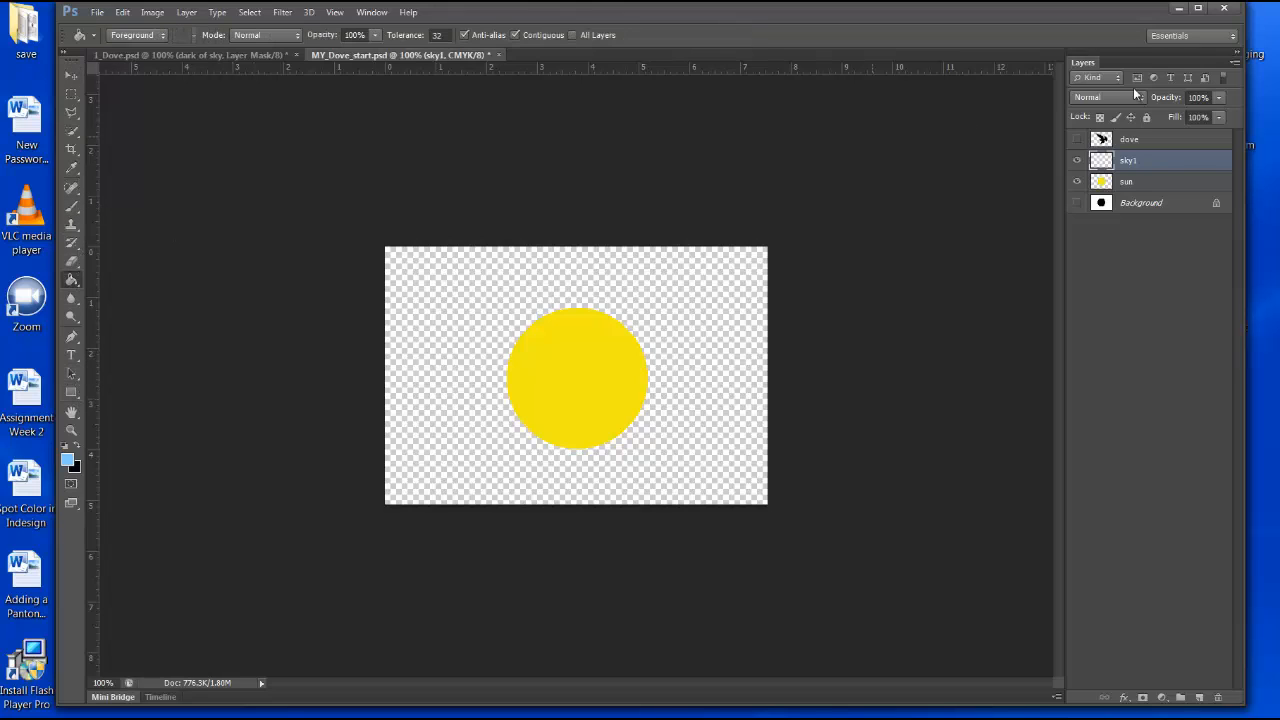
pyautogui.click(1077, 181)
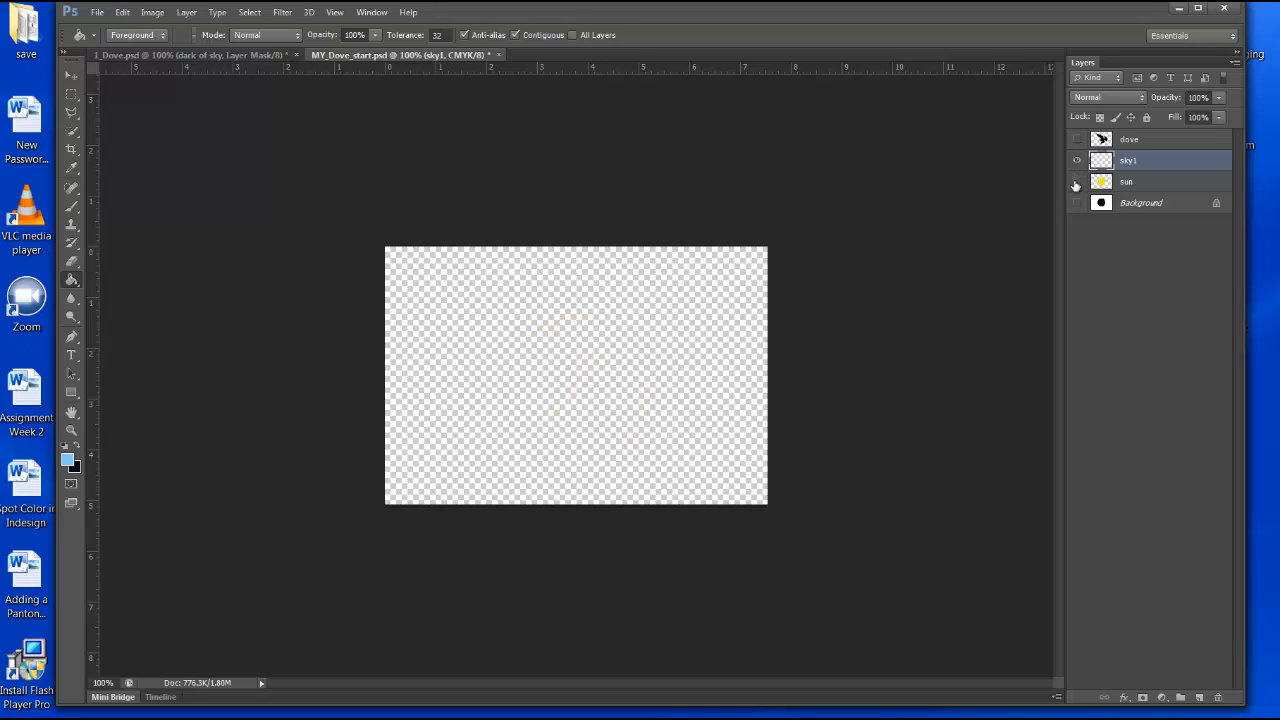
pyautogui.click(494, 309)
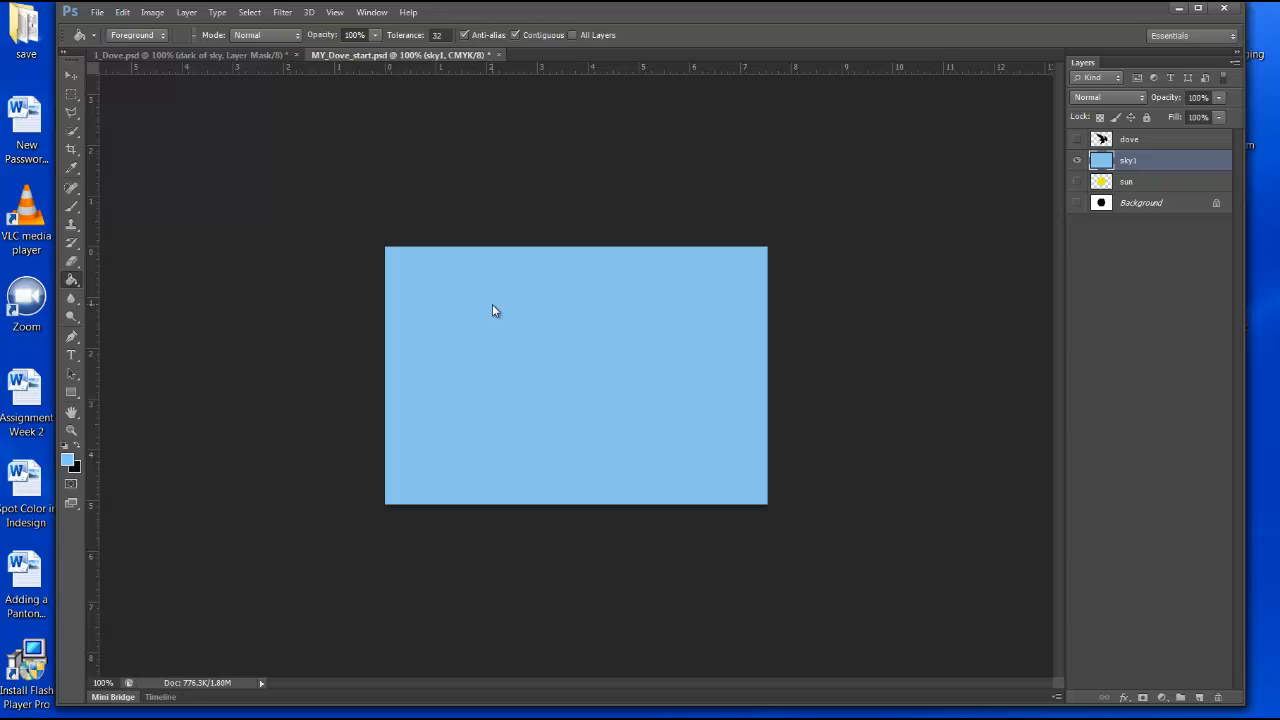
# Step: Show the sun layer again and move it above sky1 in the layer order
pyautogui.click(1078, 203)
pyautogui.moveTo(1158, 184); pyautogui.dragTo(1160, 161)
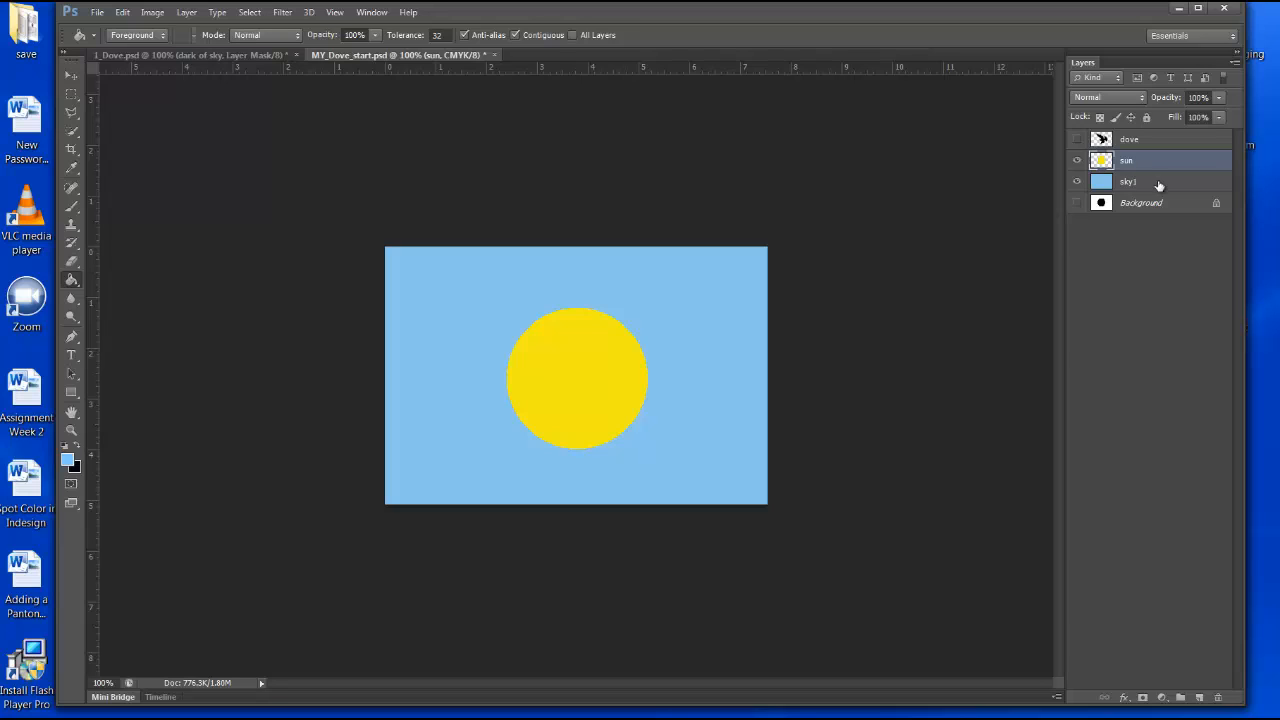
# Step: Add a new layer named "sky2" directly above sky1 and make it the active layer
pyautogui.click(1159, 186)
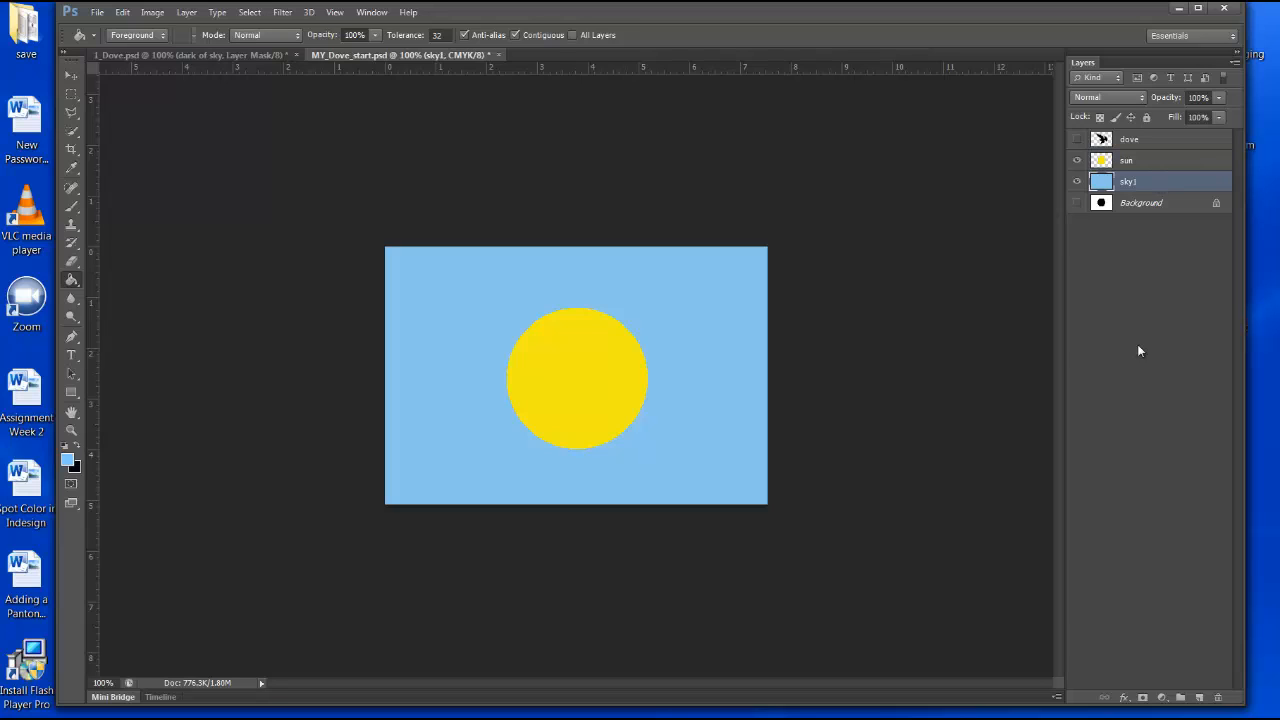
pyautogui.click(1200, 698)
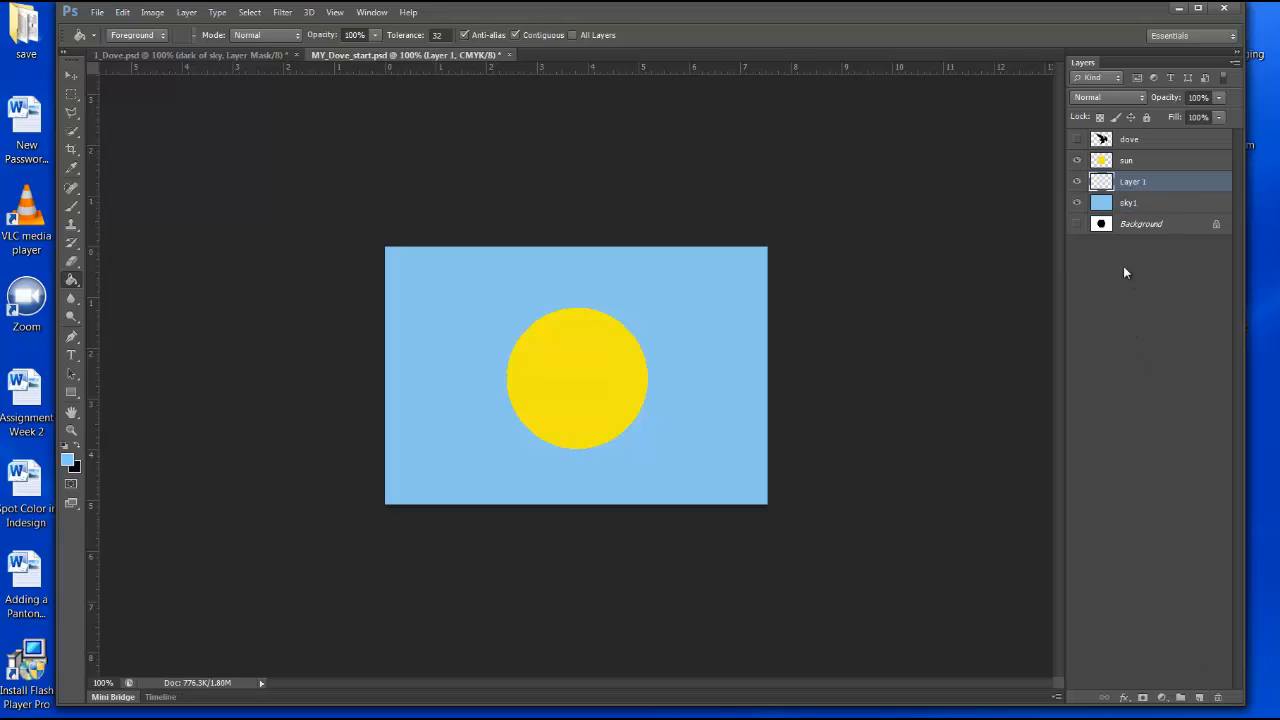
pyautogui.doubleClick(1132, 183)
pyautogui.write('sky2')
pyautogui.click(1128, 251)
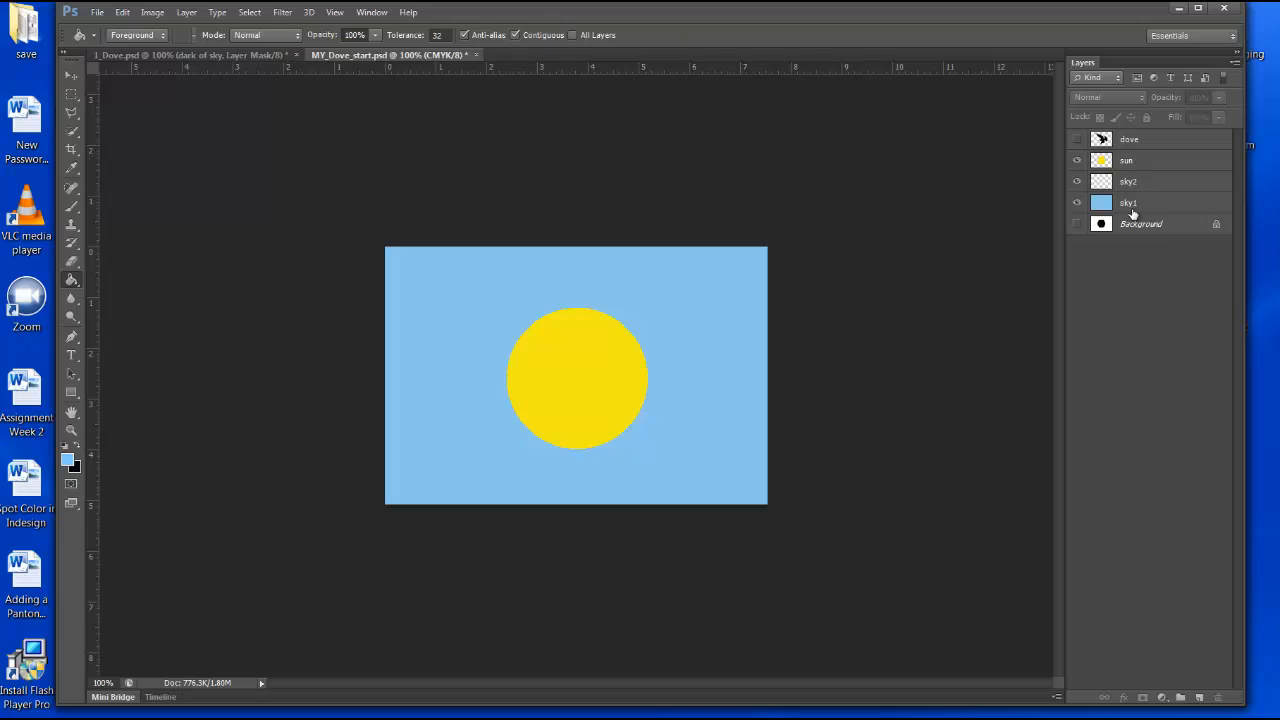
pyautogui.click(1132, 182)
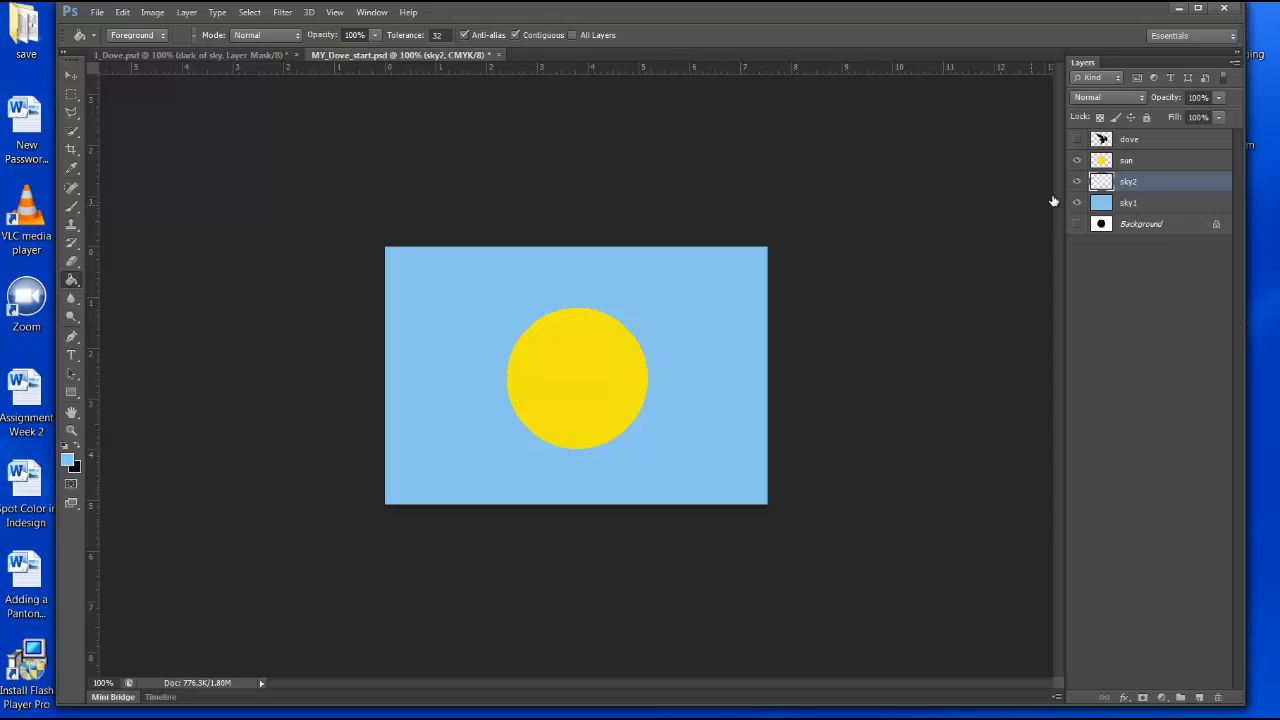
# Step: Hide the sun layer and set the foreground colour to a dark blue, #03199b, with hue 232°
pyautogui.click(1077, 160)
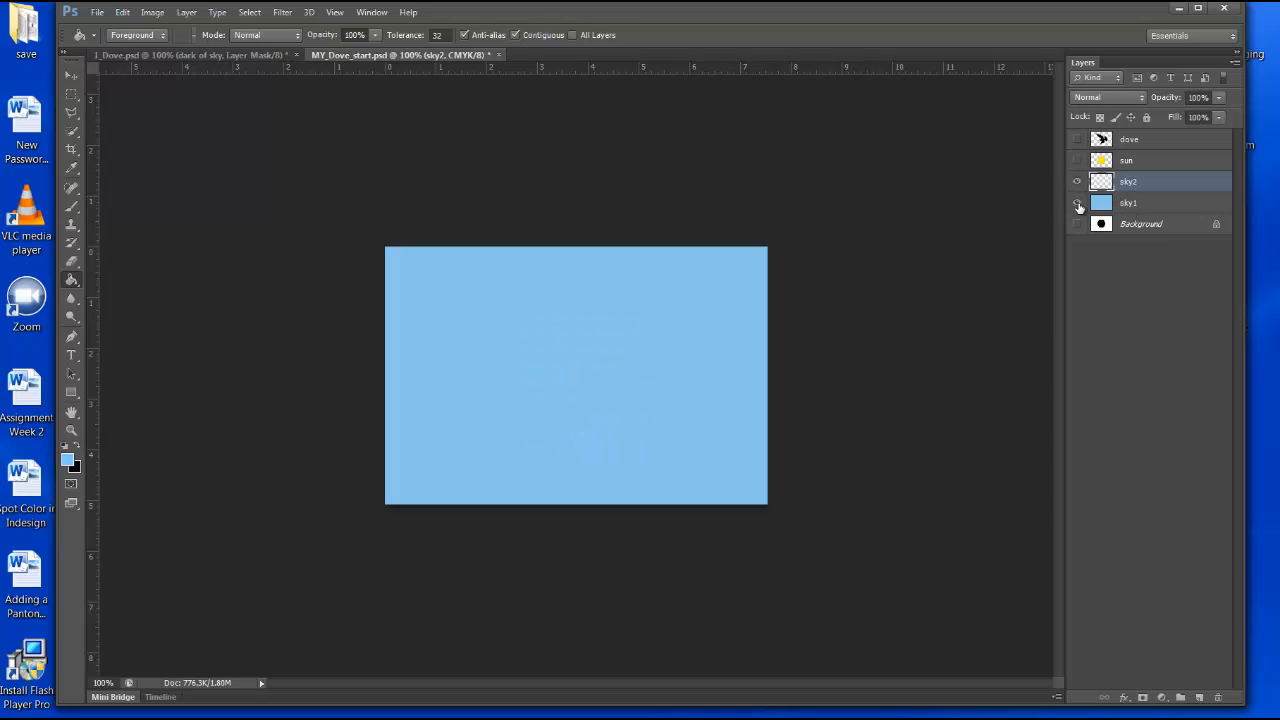
pyautogui.click(1077, 203)
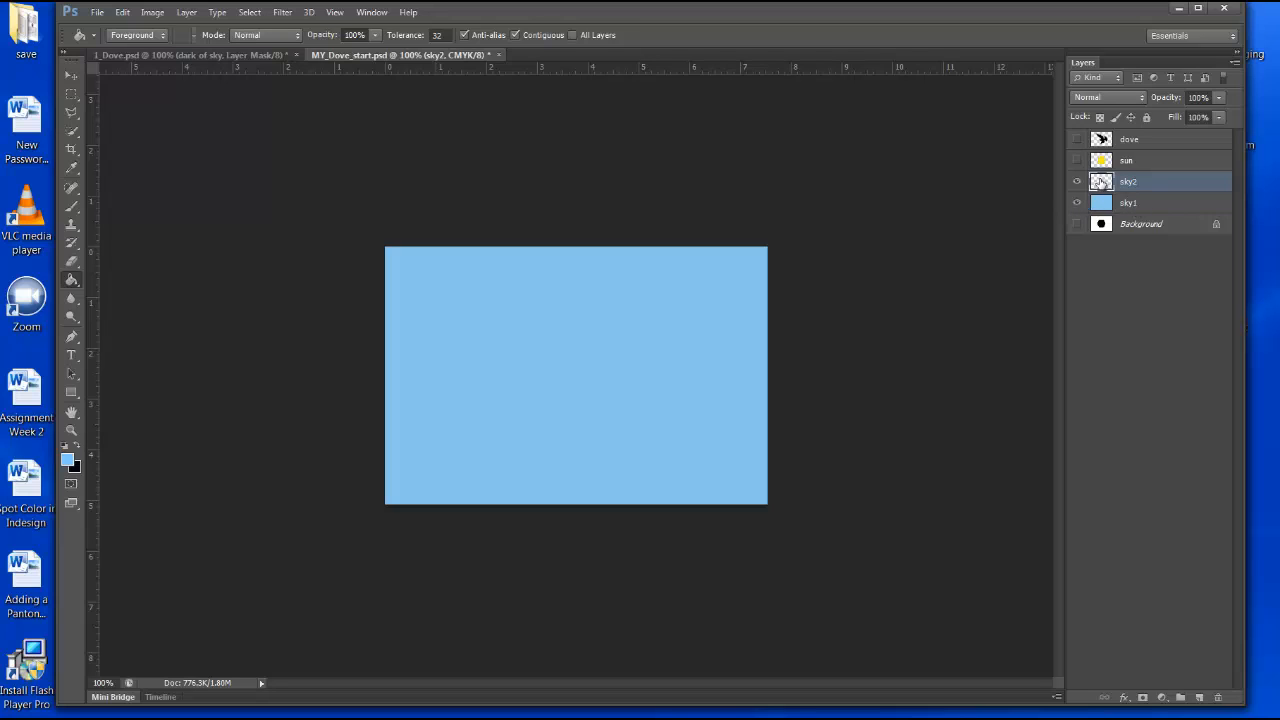
pyautogui.click(68, 462)
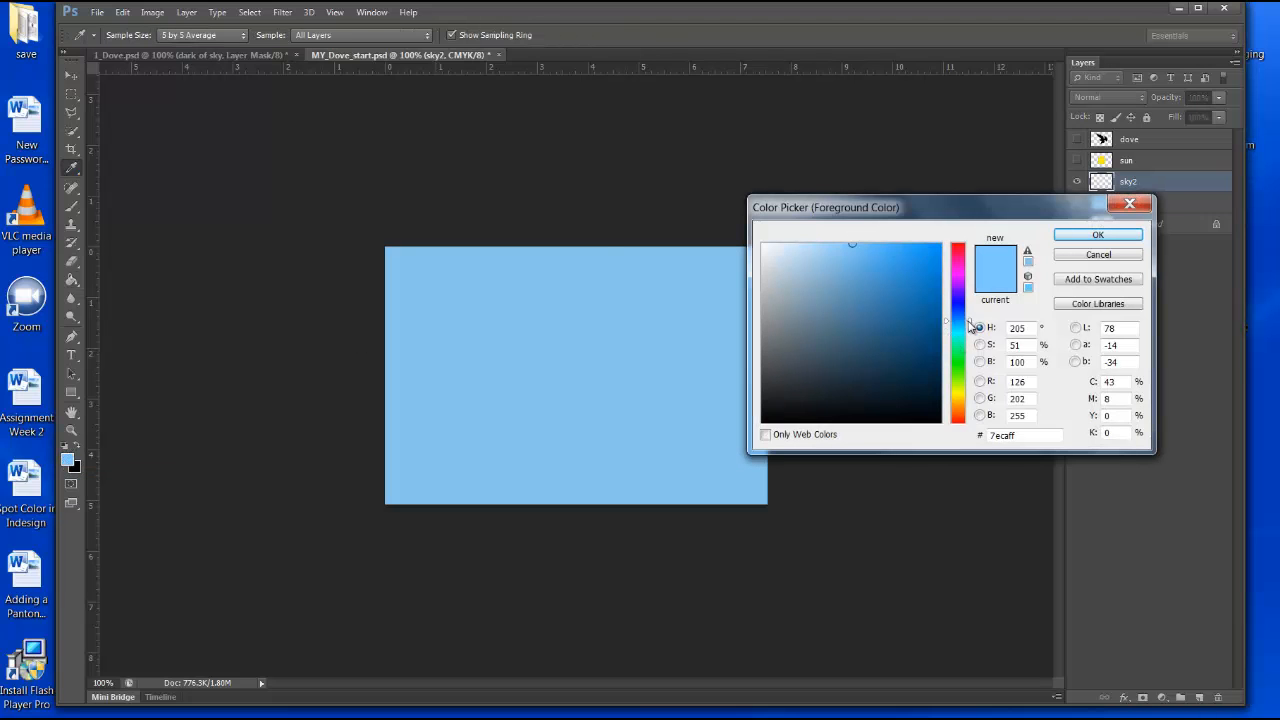
pyautogui.moveTo(970, 327); pyautogui.dragTo(969, 308)
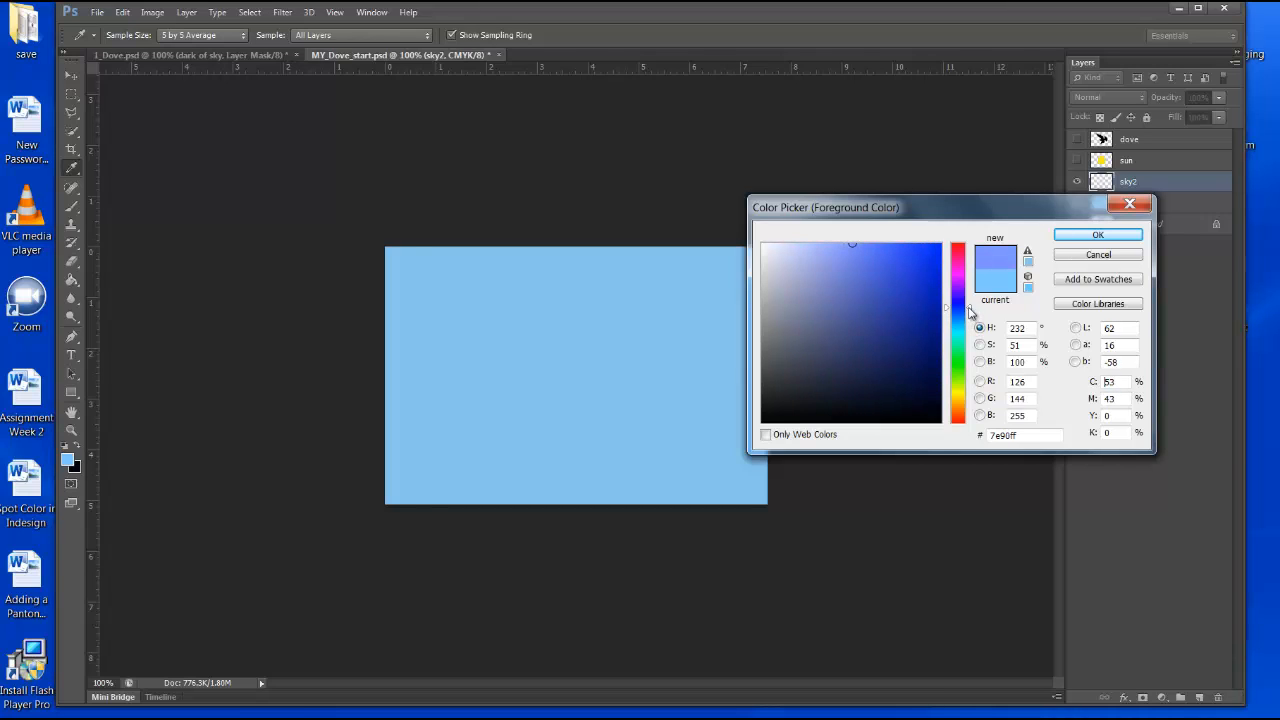
pyautogui.click(939, 245)
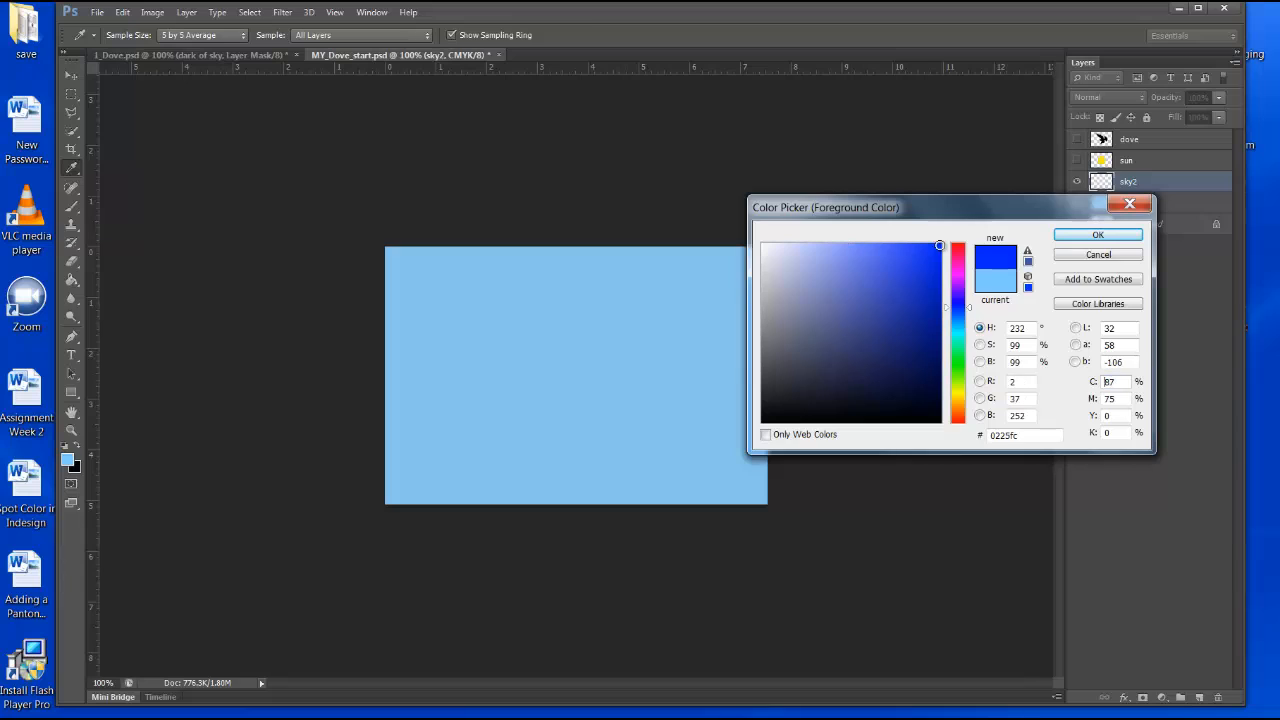
pyautogui.click(940, 250)
pyautogui.moveTo(940, 250); pyautogui.dragTo(937, 313)
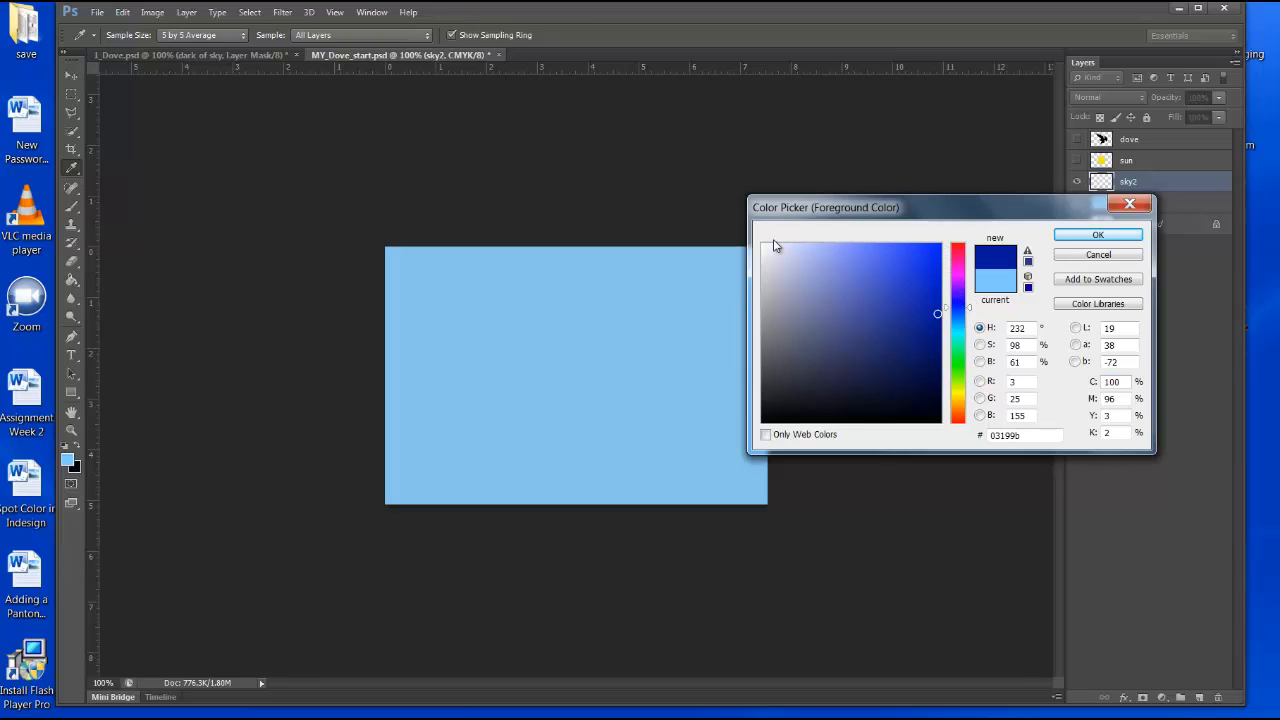
pyautogui.click(1098, 236)
# Step: Fill the sky2 layer with the dark blue using the Paint Bucket tool and show the sun layer again
pyautogui.press('g')
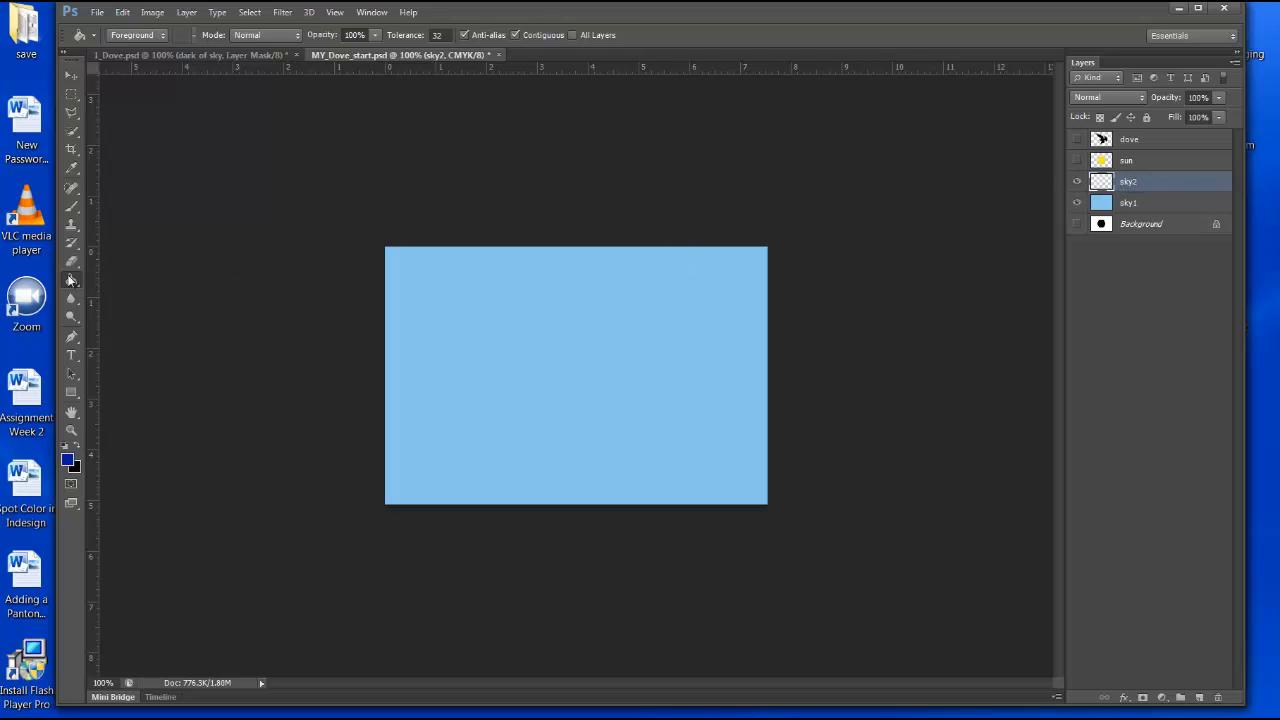
pyautogui.click(548, 329)
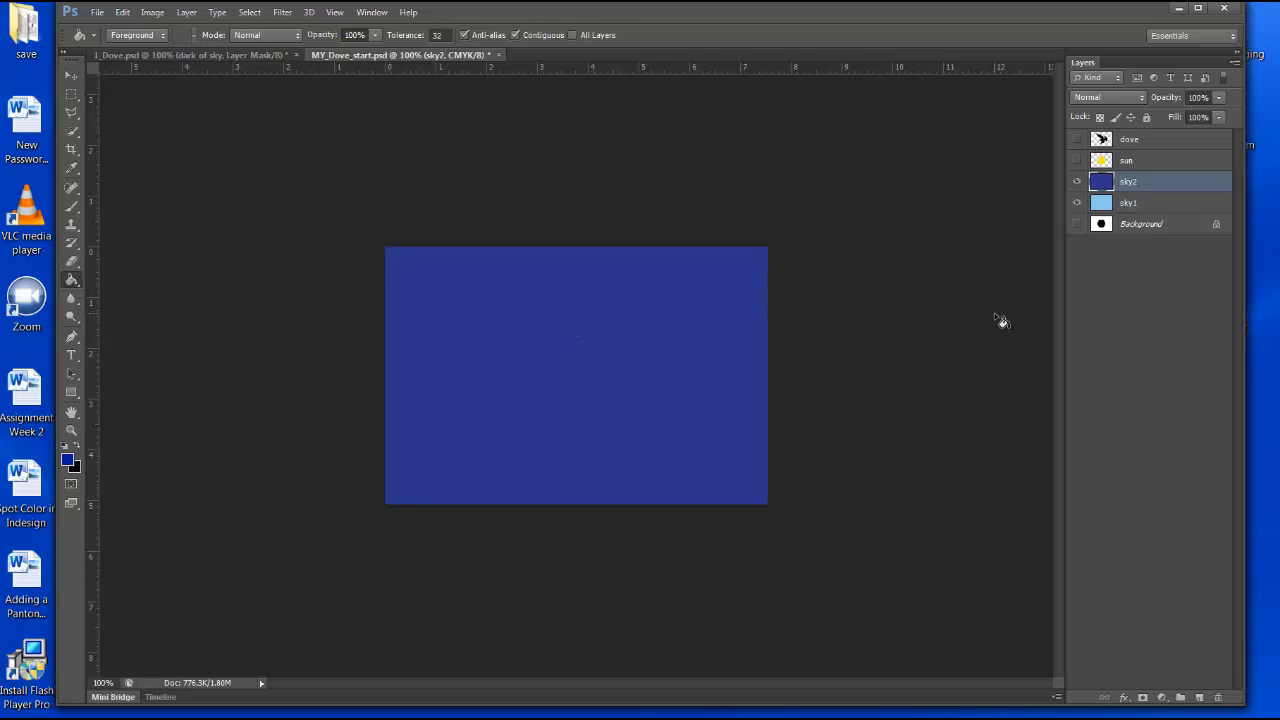
pyautogui.click(1076, 182)
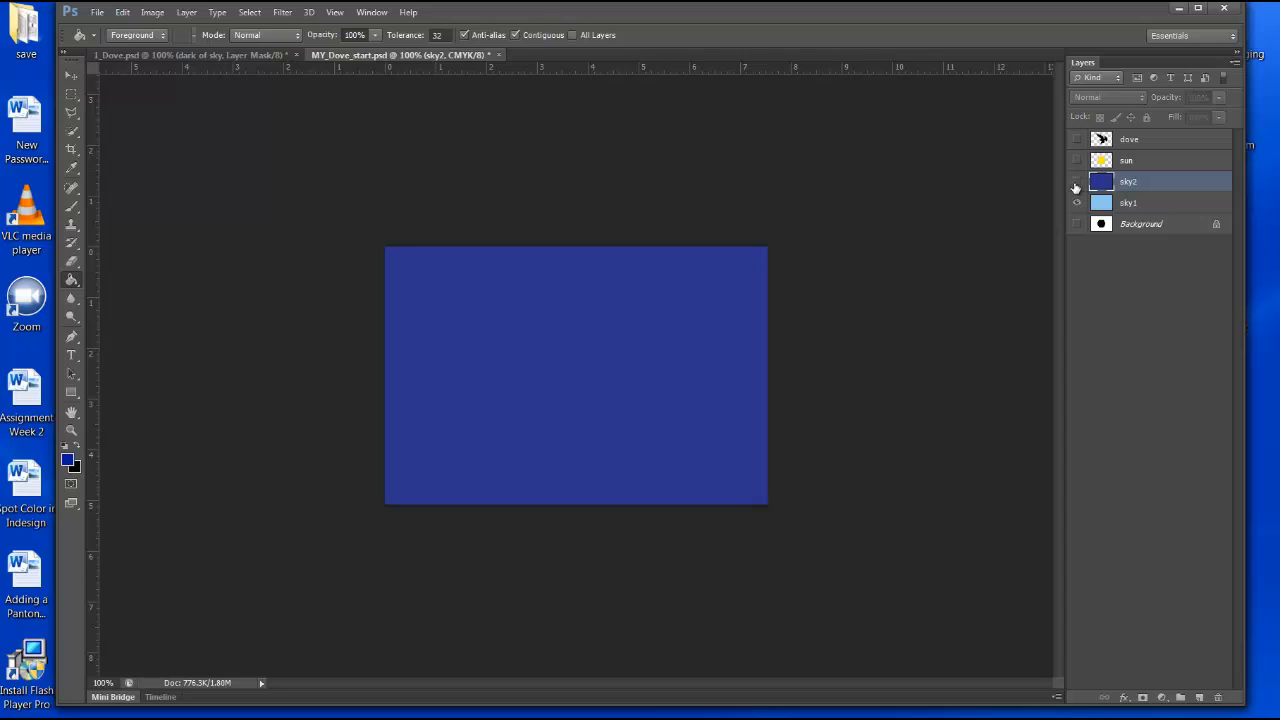
pyautogui.click(1076, 182)
pyautogui.click(1076, 182)
pyautogui.click(1076, 182)
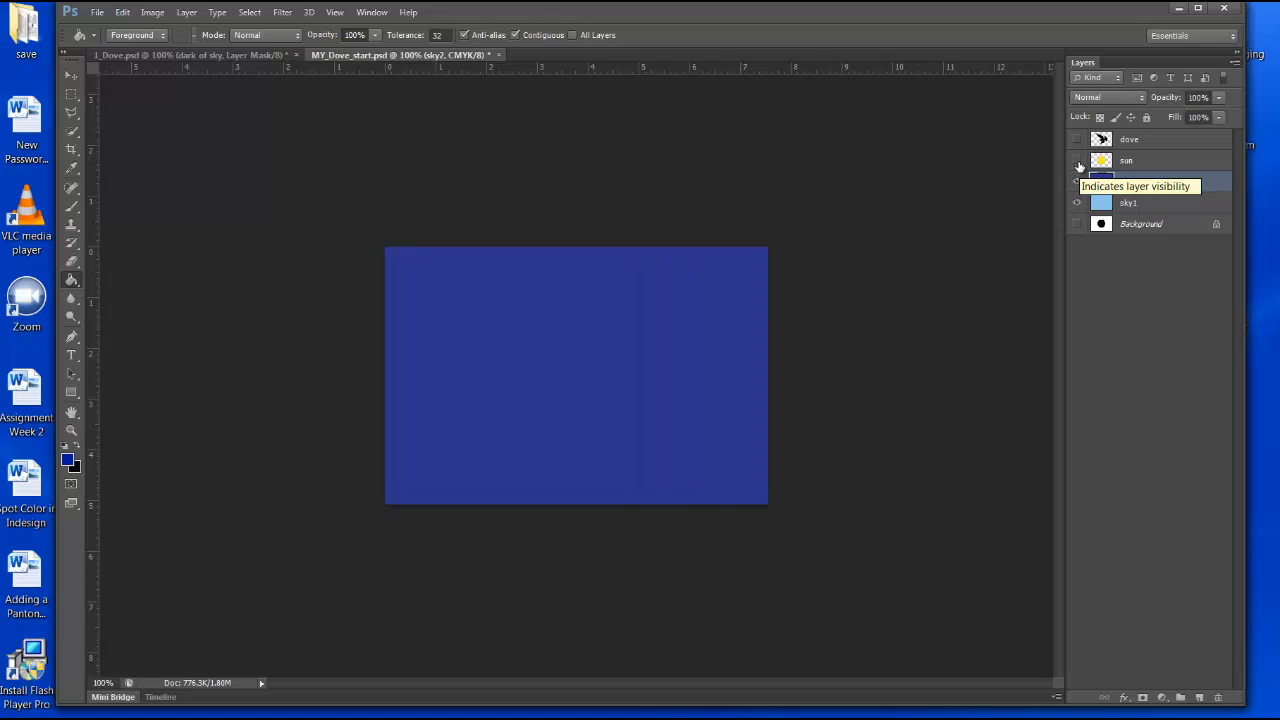
pyautogui.click(1077, 161)
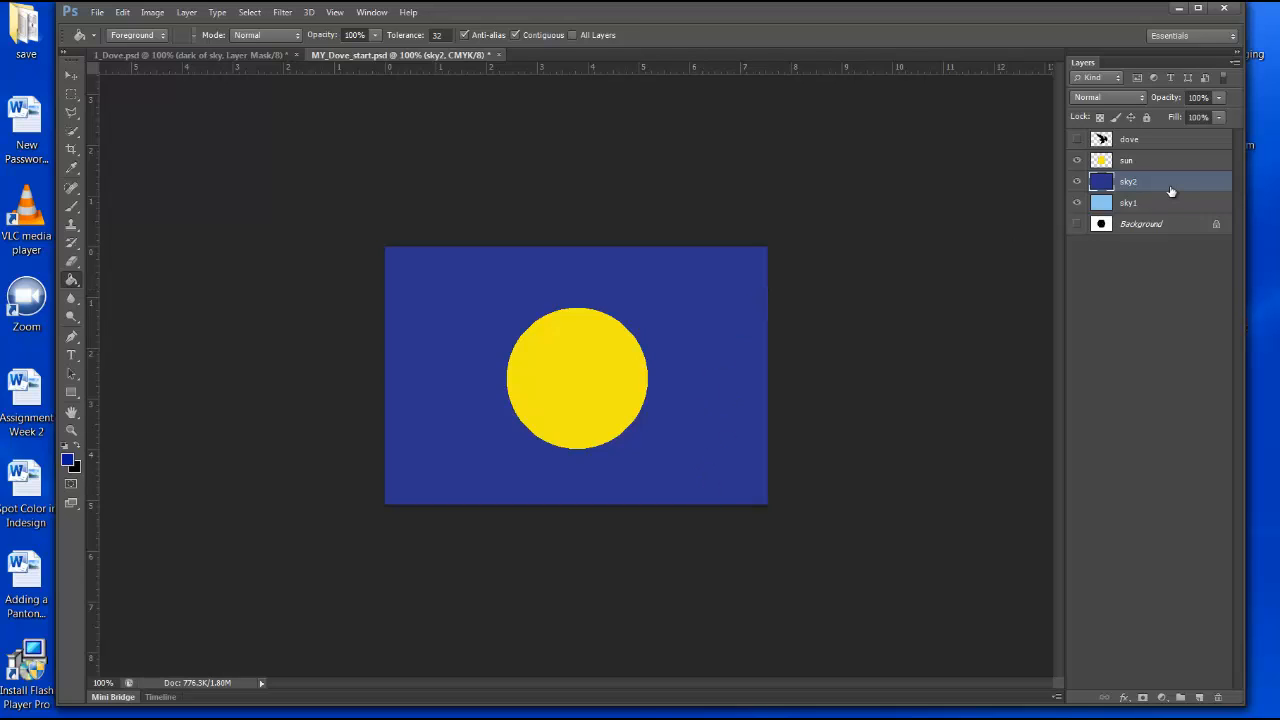
# Step: Add a layer mask to the sky2 layer and set the Gradient tool to the white-to-black foreground-to-background preset
pyautogui.click(1141, 698)
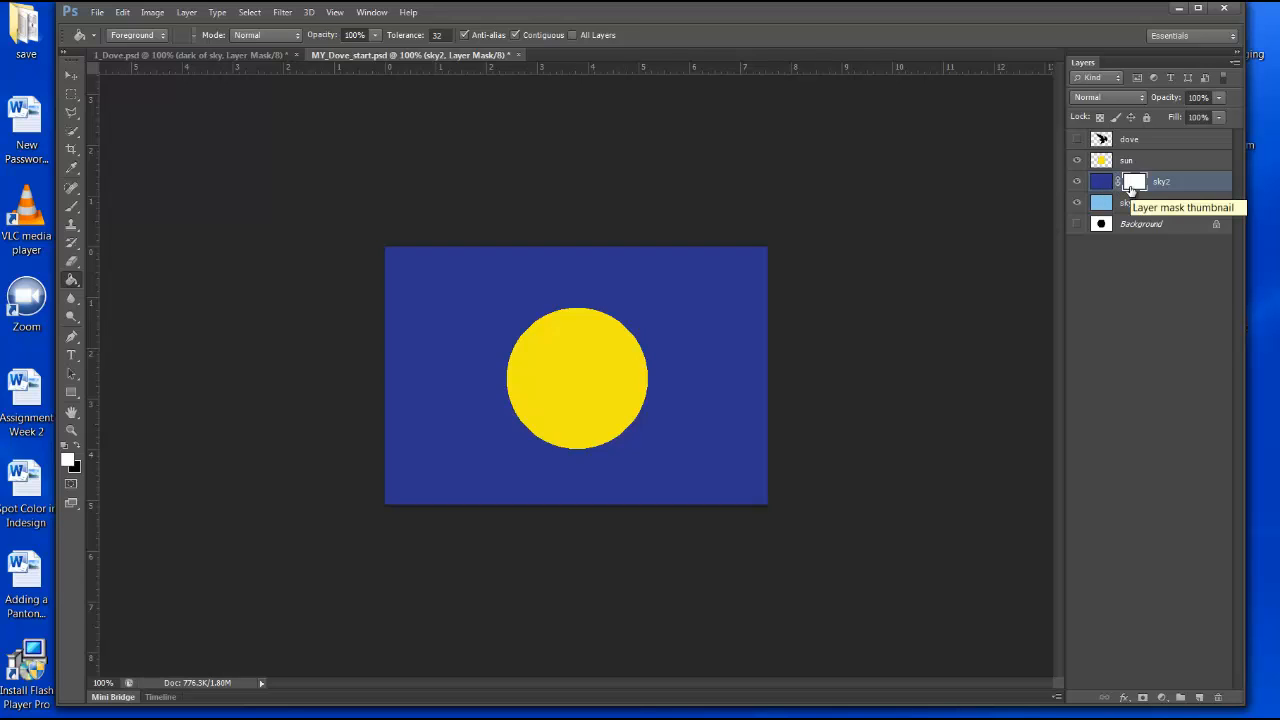
pyautogui.click(73, 284)
pyautogui.click(108, 280)
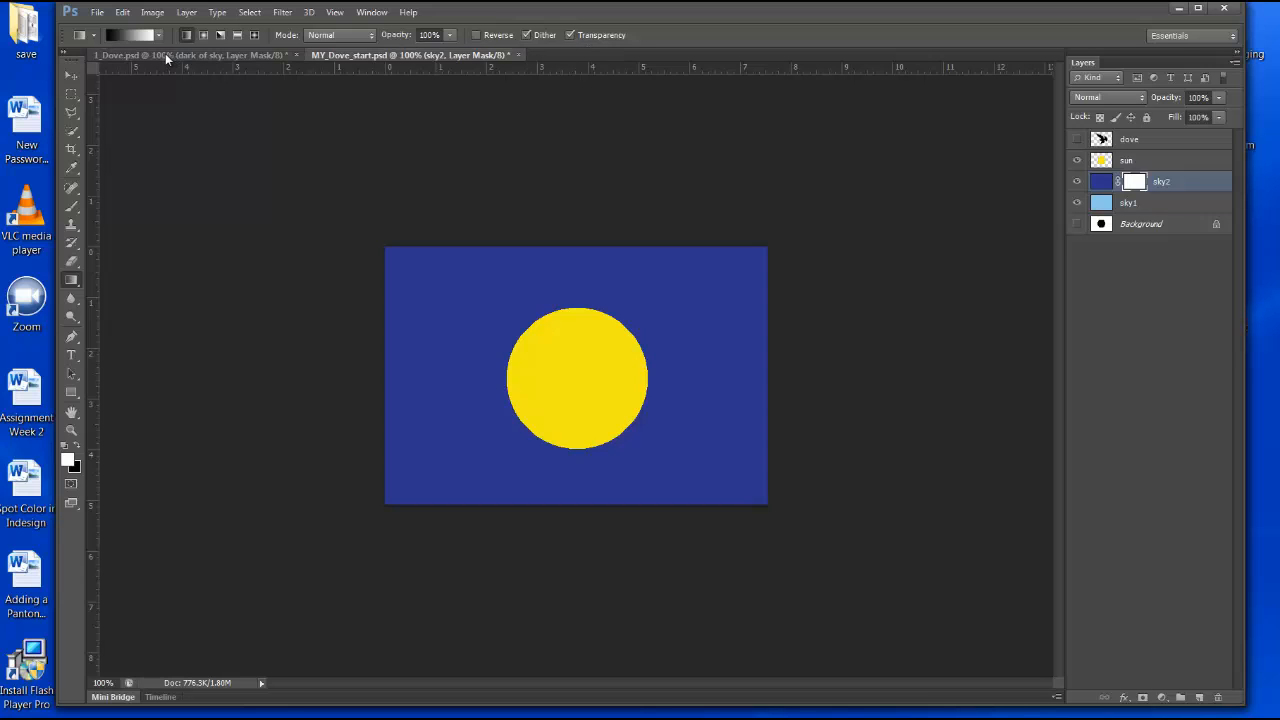
pyautogui.click(158, 36)
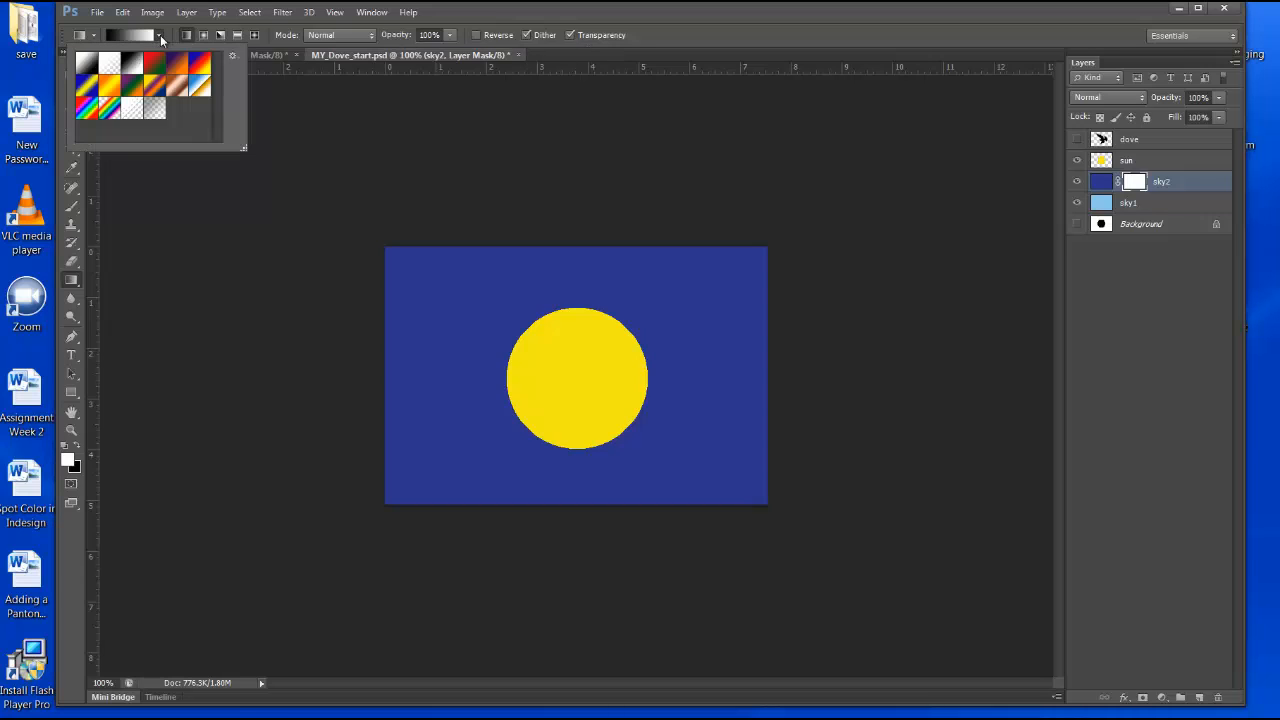
pyautogui.click(90, 68)
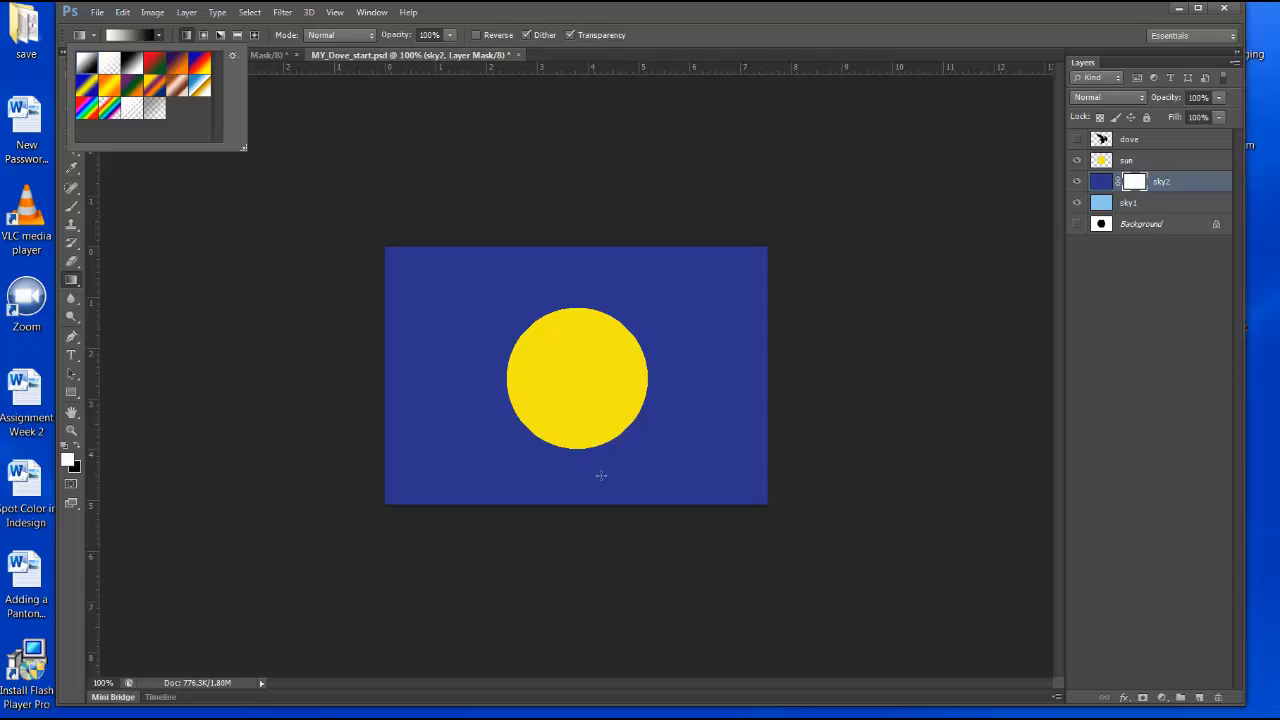
# Step: On the sky2 mask, draw a linear gradient up from the bottom edge, then replace it with one from the top edge to just below the sun
pyautogui.click(1166, 186)
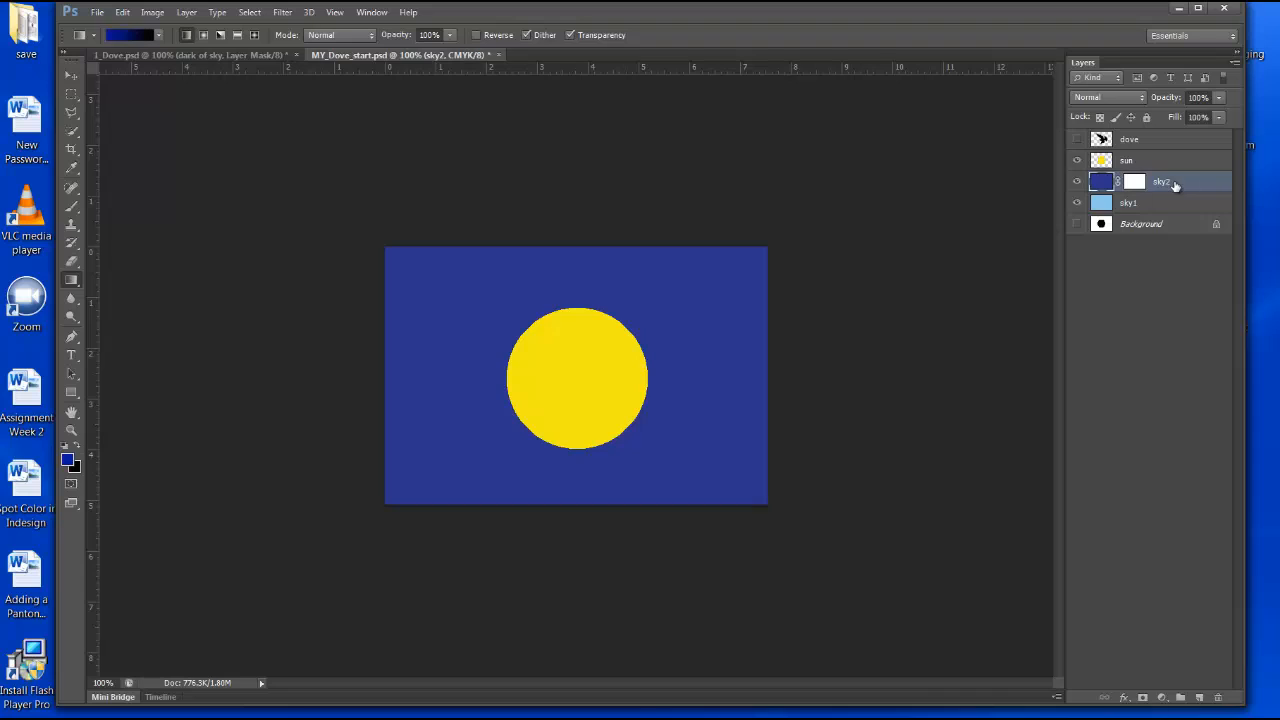
pyautogui.click(1134, 183)
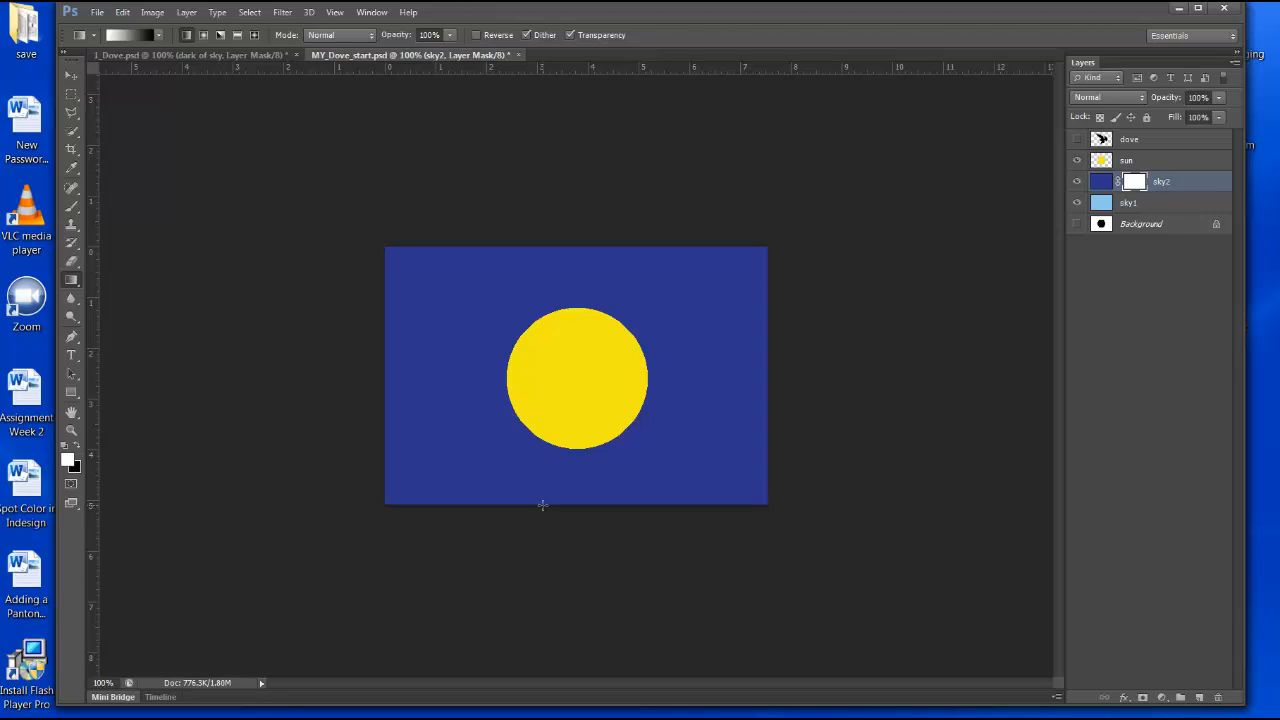
pyautogui.moveTo(542, 505); pyautogui.dragTo(541, 295)
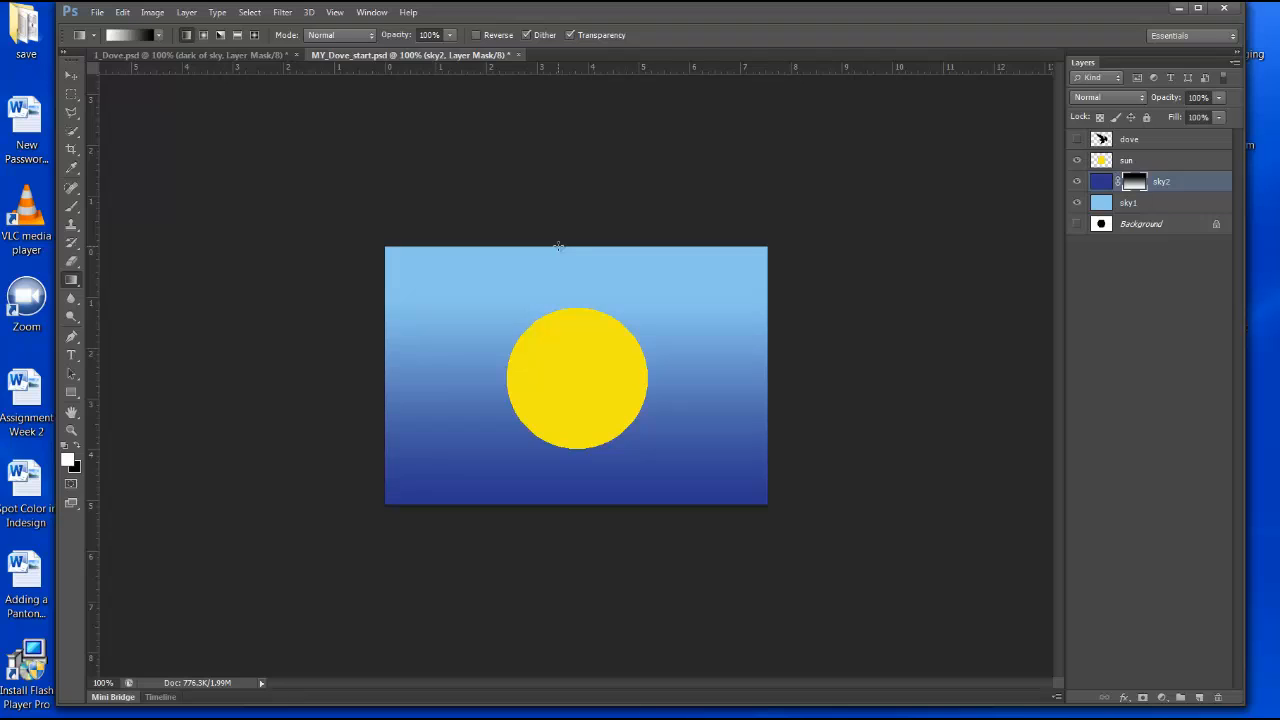
pyautogui.moveTo(558, 246); pyautogui.dragTo(556, 462)
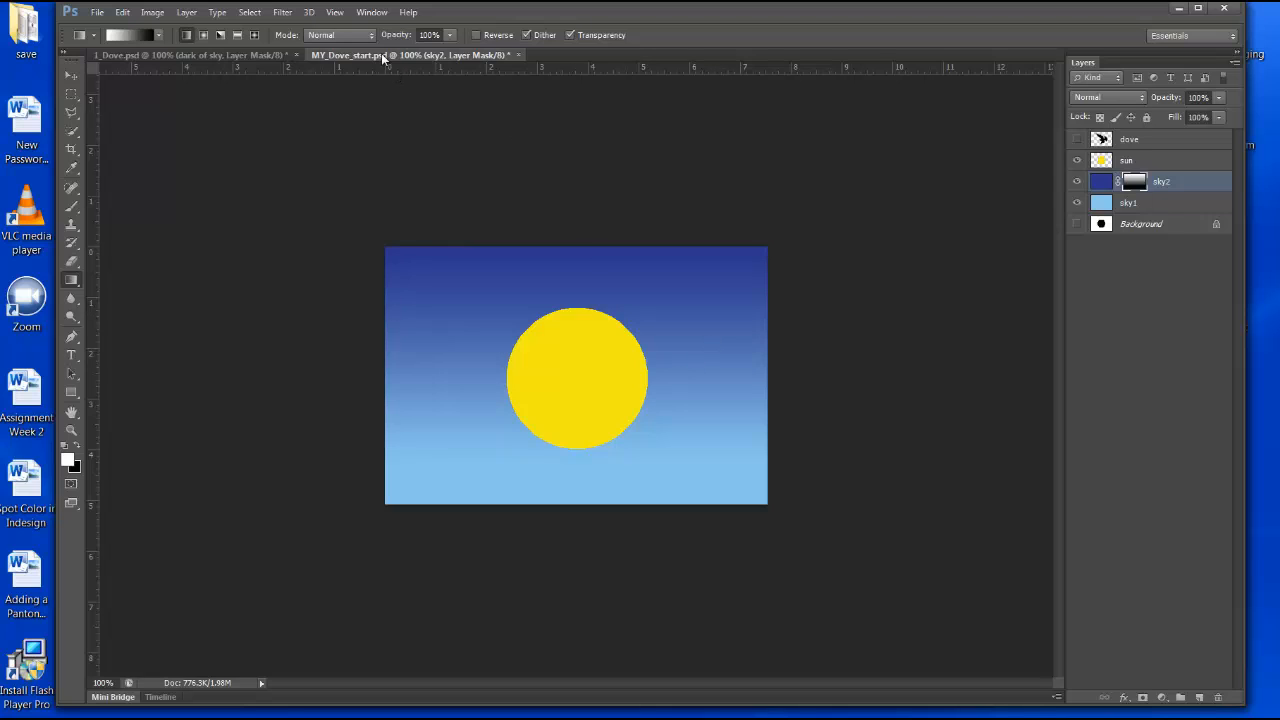
# Step: Show the hidden layers in 1_Dove.psd to view the finished composition and return to MY_Dove_start.psd
pyautogui.click(217, 56)
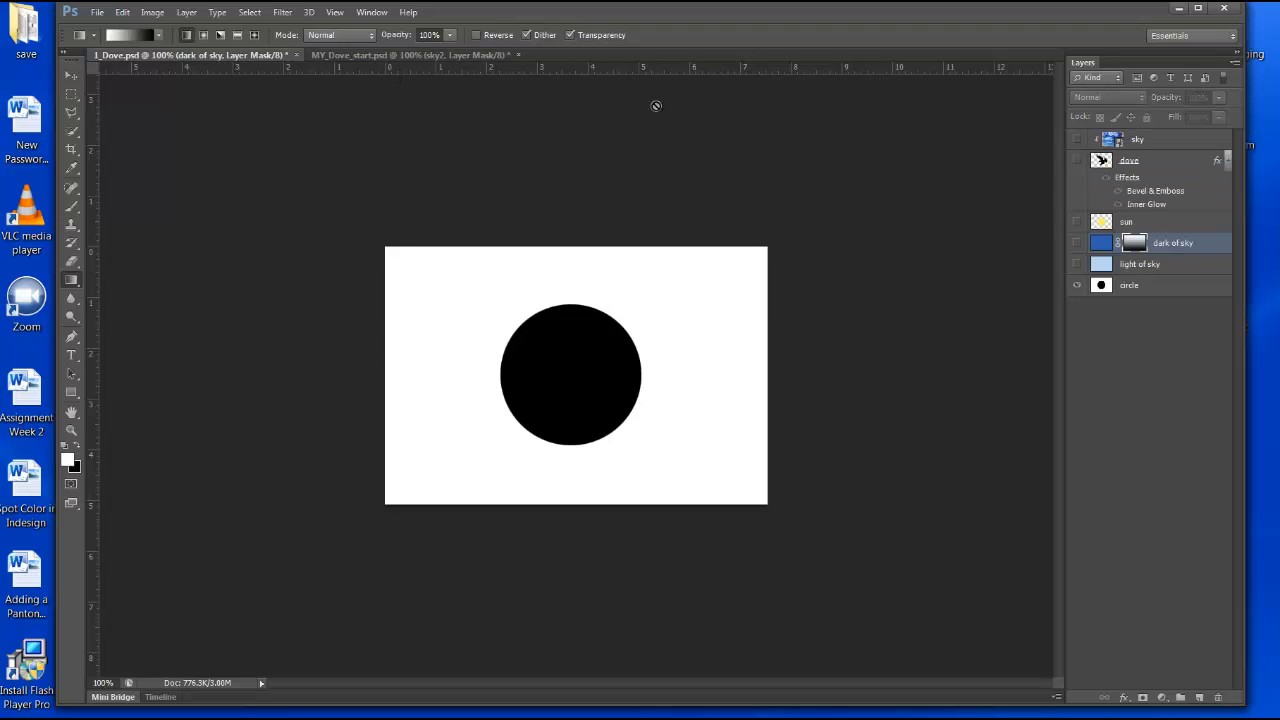
pyautogui.moveTo(1077, 264); pyautogui.dragTo(1077, 139)
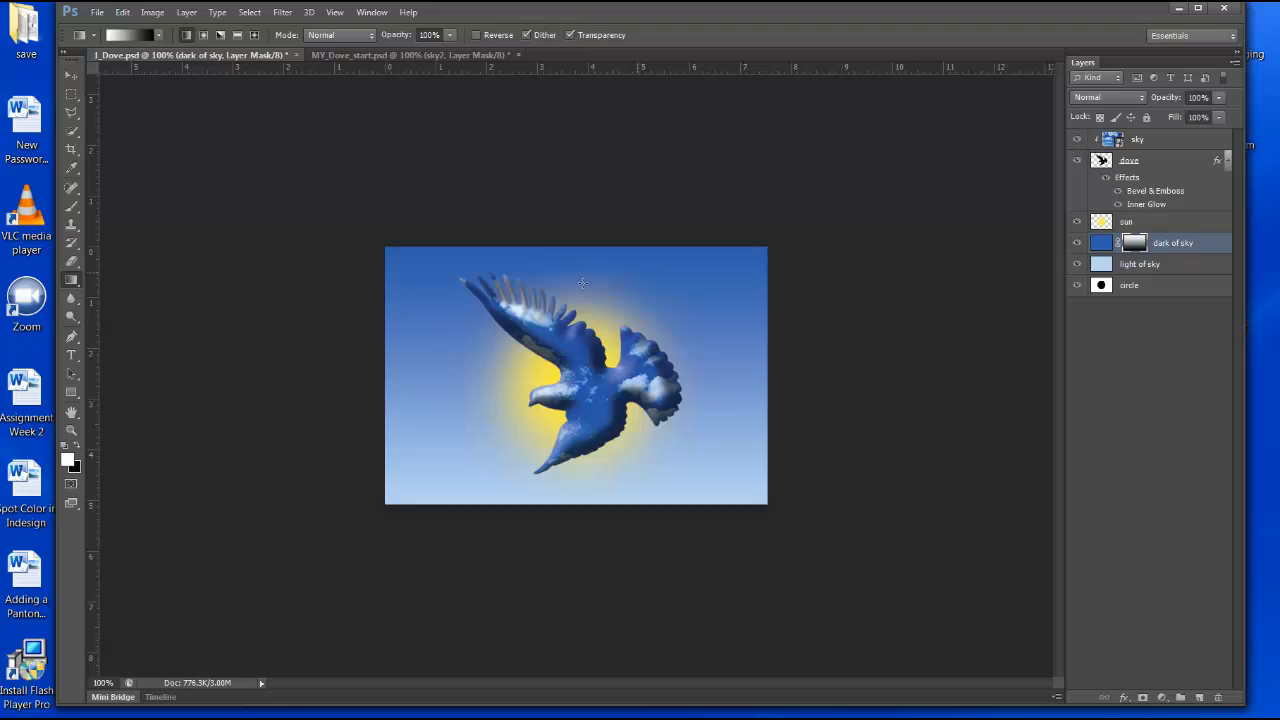
pyautogui.click(391, 56)
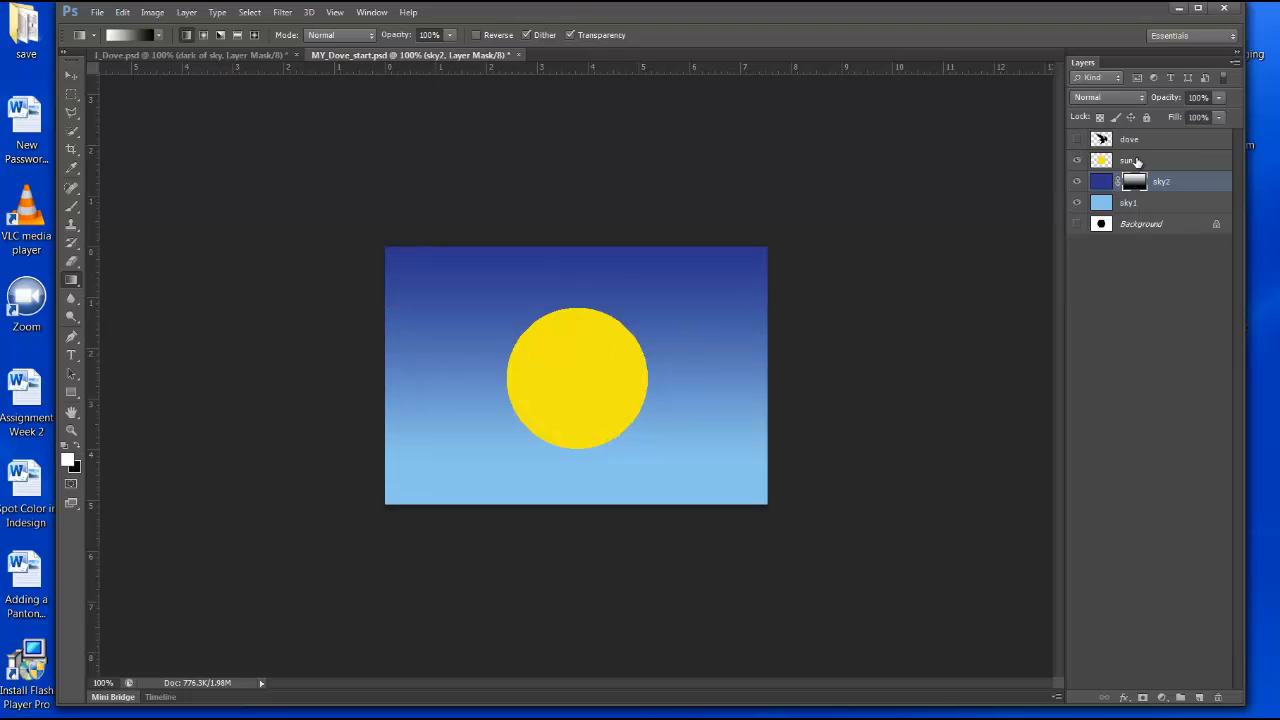
# Step: Apply a Gaussian Blur with a radius of 18.2 pixels to the sun layer
pyautogui.click(1129, 161)
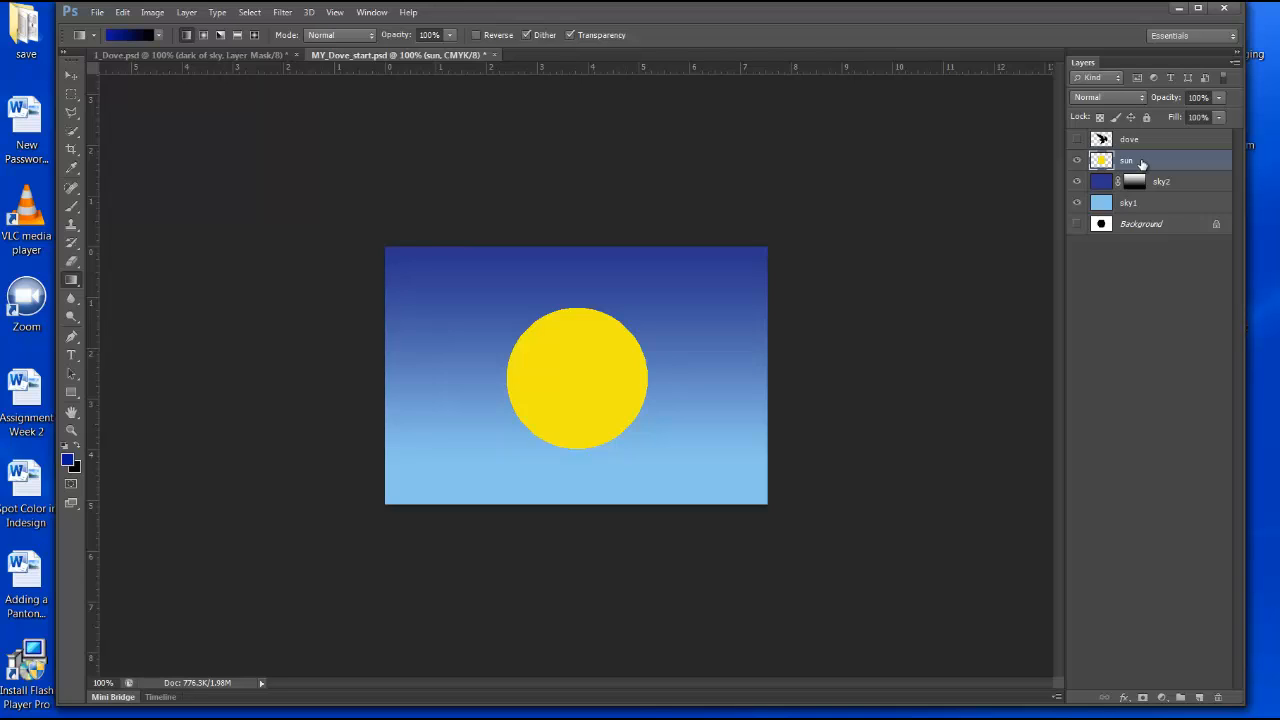
pyautogui.click(284, 13)
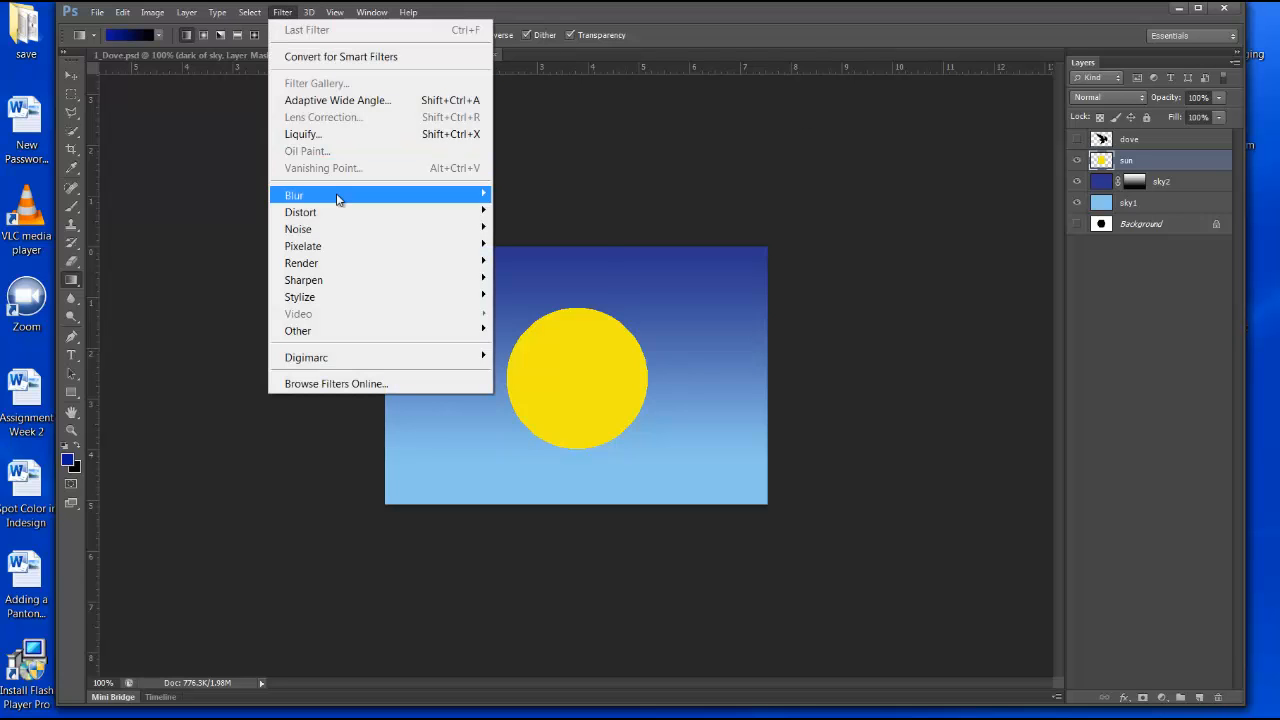
pyautogui.moveTo(337, 199)
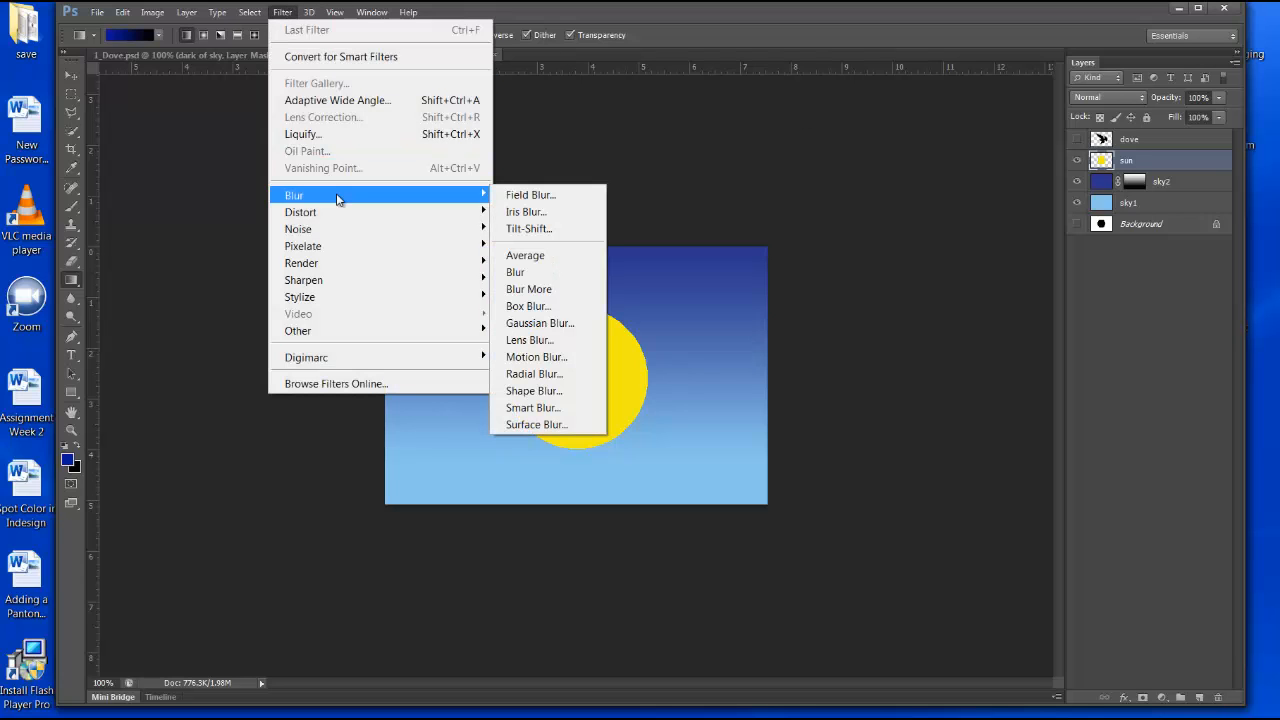
pyautogui.click(531, 332)
pyautogui.moveTo(617, 155); pyautogui.dragTo(667, 151)
pyautogui.moveTo(755, 160); pyautogui.dragTo(838, 176)
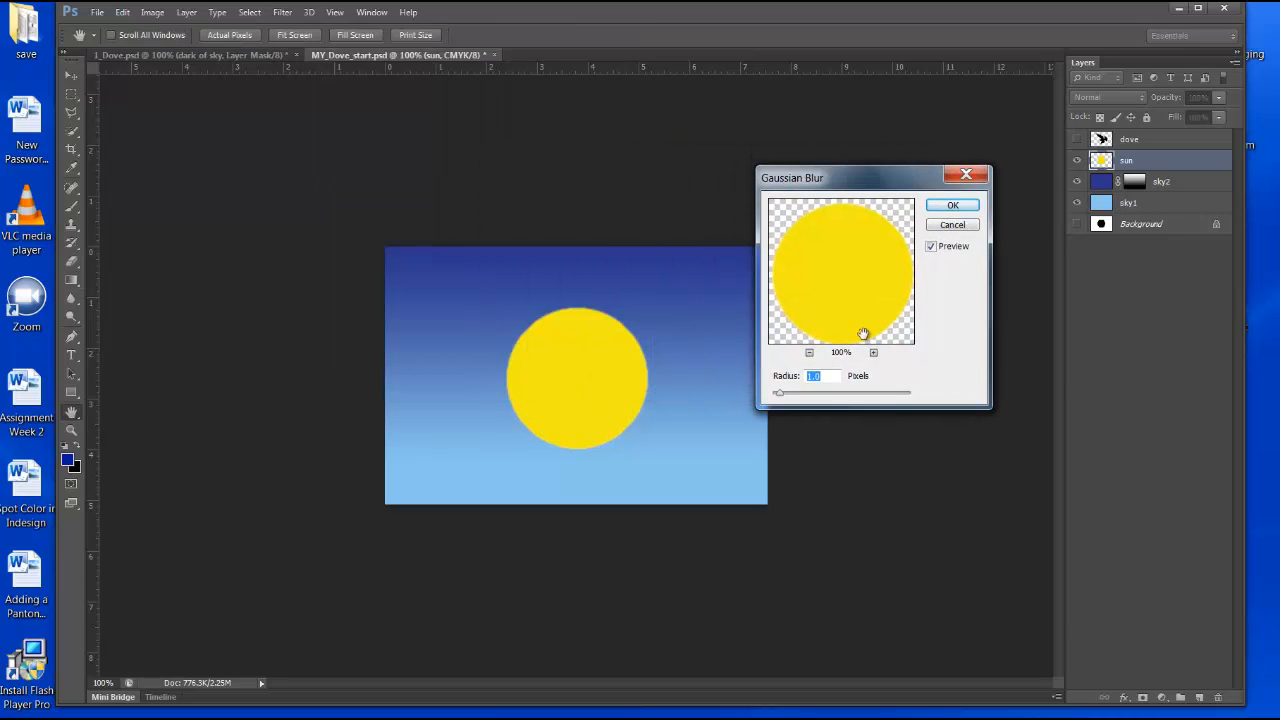
pyautogui.moveTo(781, 396); pyautogui.dragTo(837, 398)
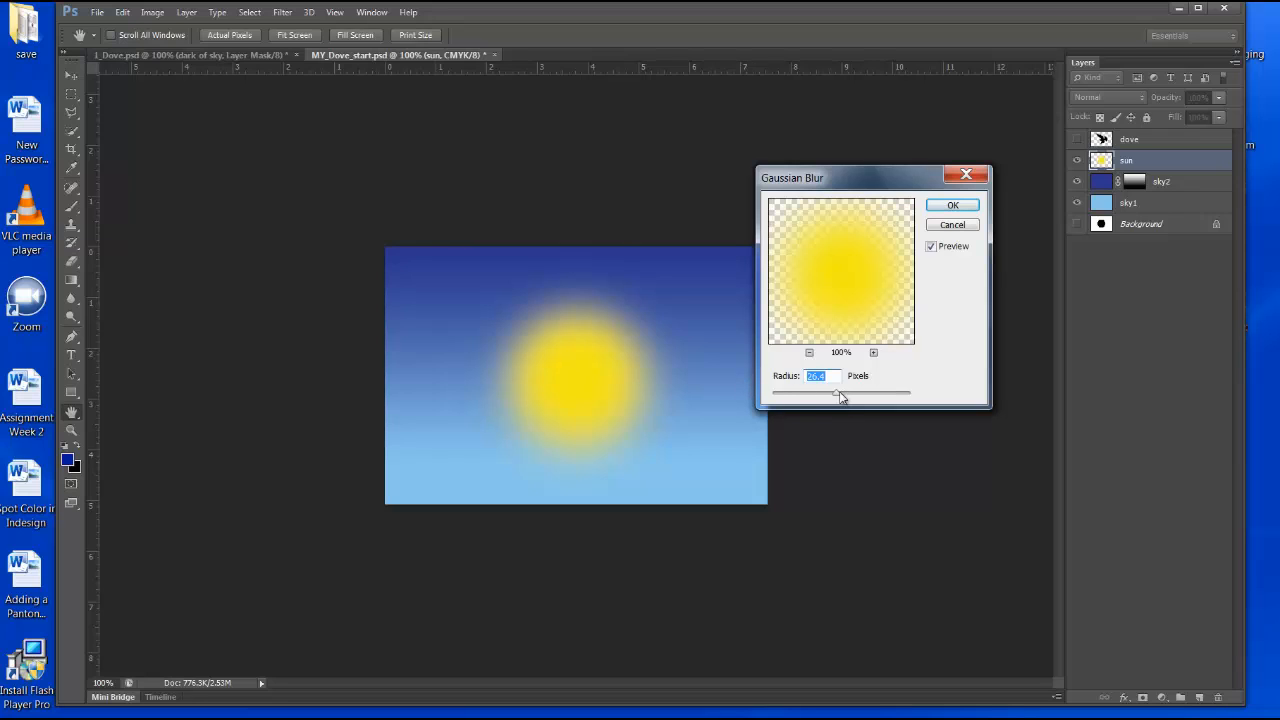
pyautogui.moveTo(840, 397)
pyautogui.mouseDown()
pyautogui.moveTo(856, 399)
pyautogui.moveTo(803, 401)
pyautogui.moveTo(834, 398)
pyautogui.mouseUp()
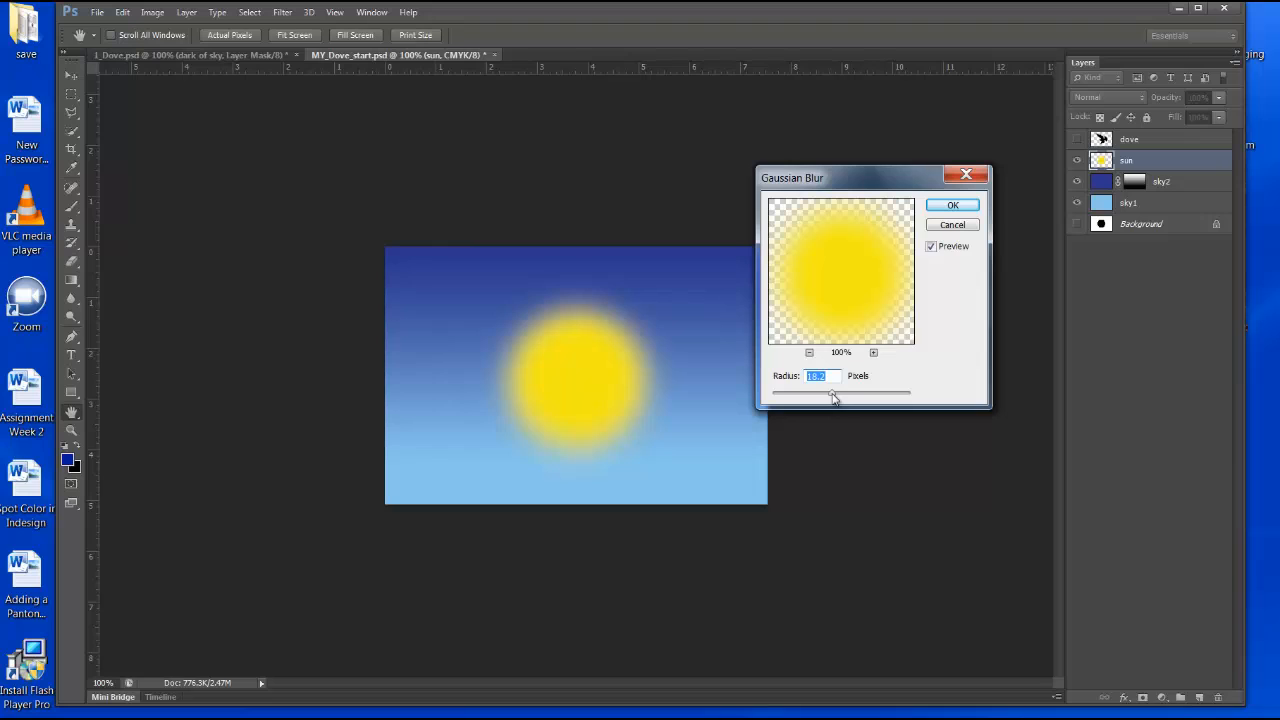
pyautogui.click(953, 205)
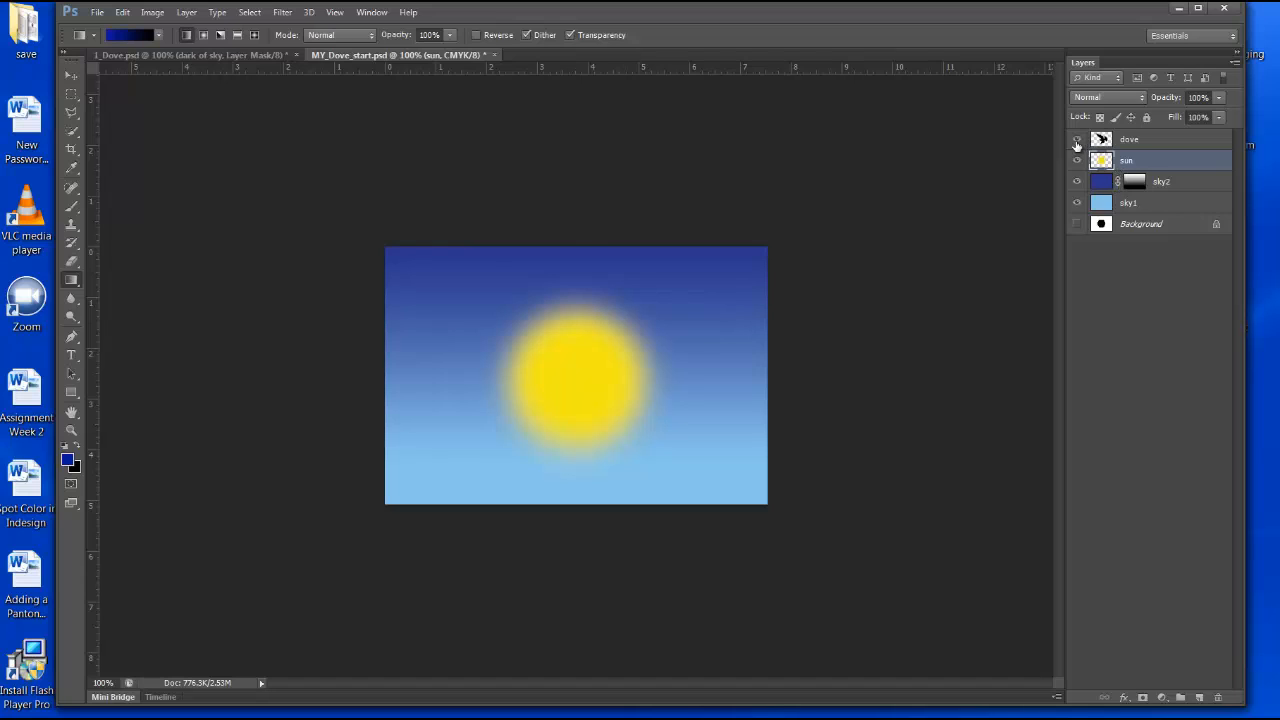
# Step: Show the dove layer and place the sky image from the 1_Start folder as a new layer above the sun layer
pyautogui.click(1077, 140)
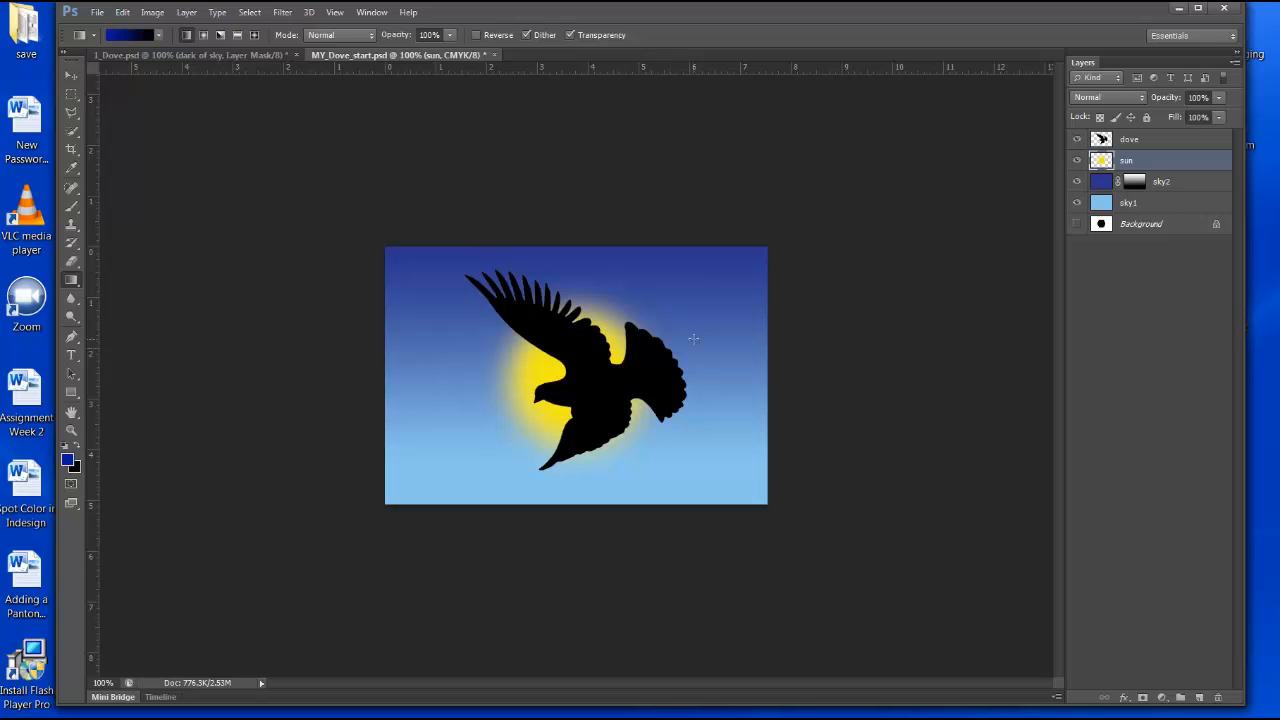
pyautogui.click(97, 16)
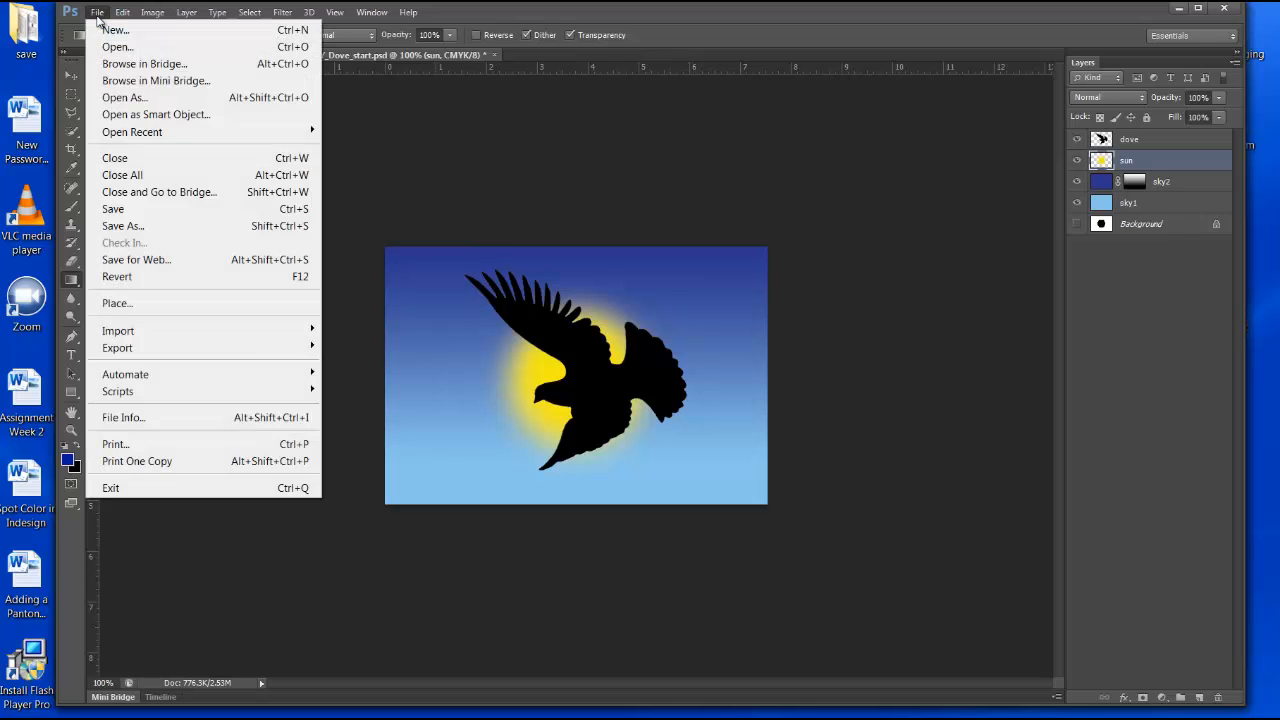
pyautogui.click(118, 303)
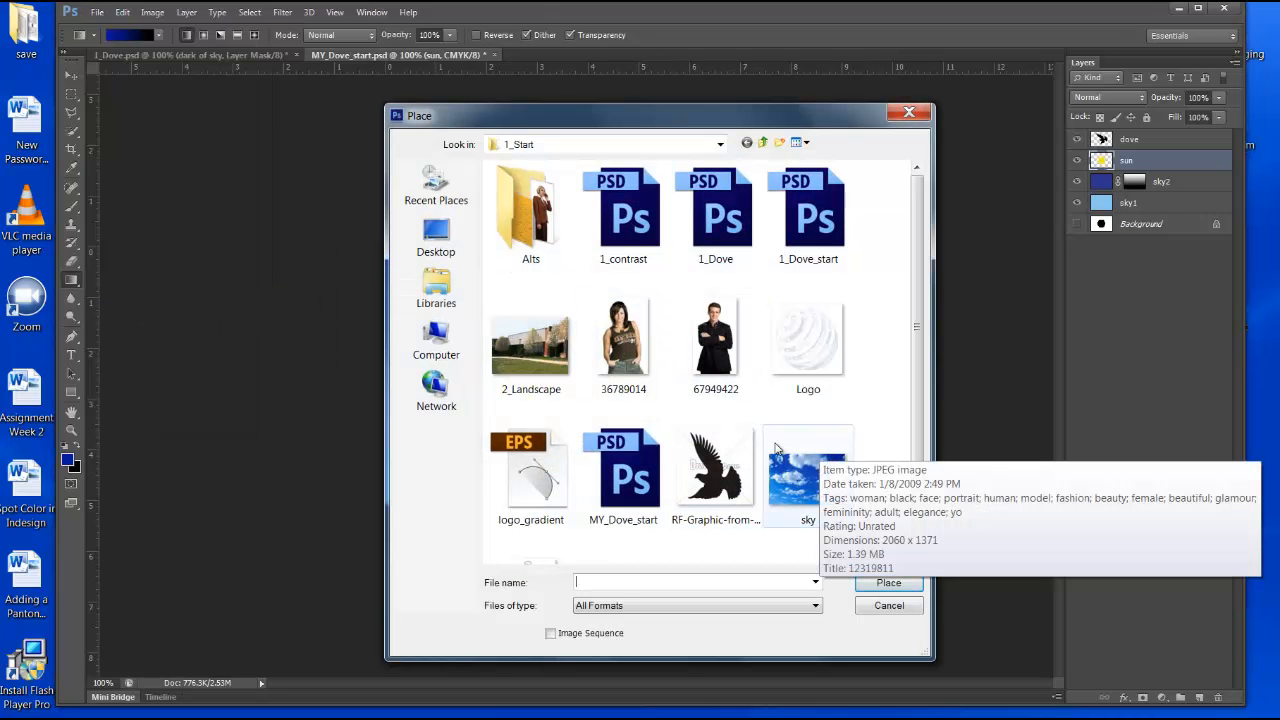
pyautogui.click(795, 500)
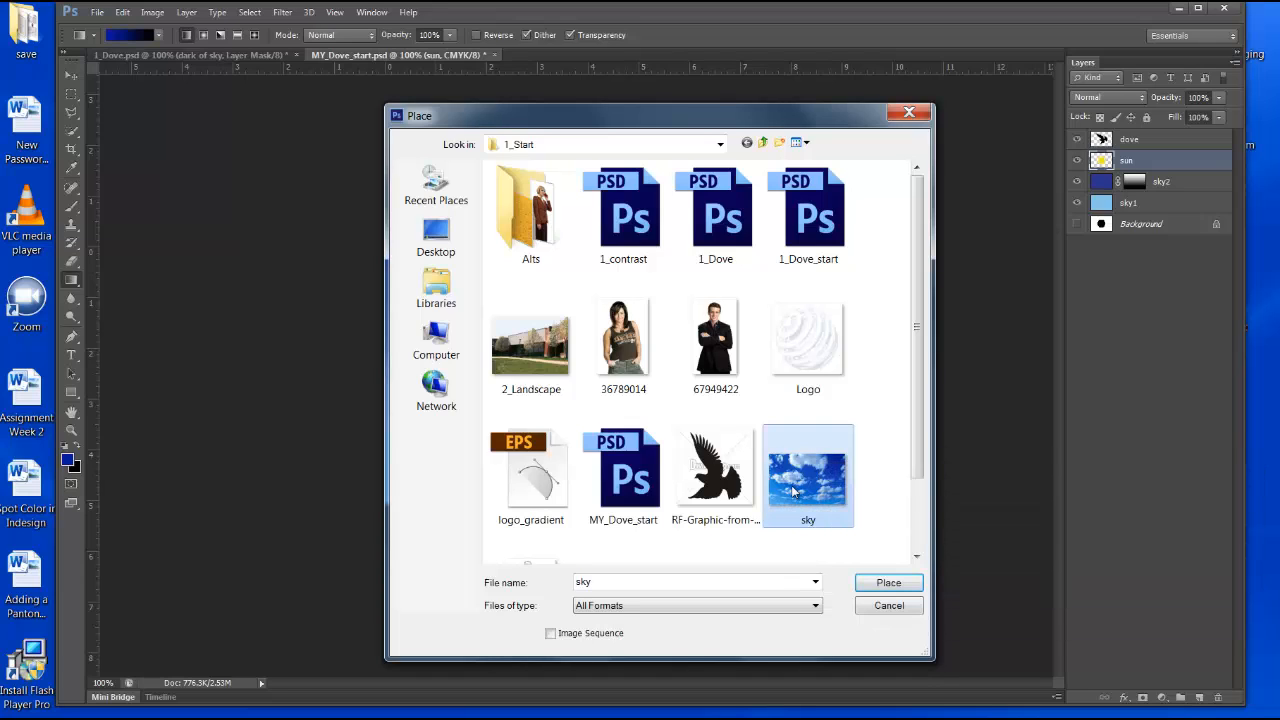
pyautogui.click(889, 584)
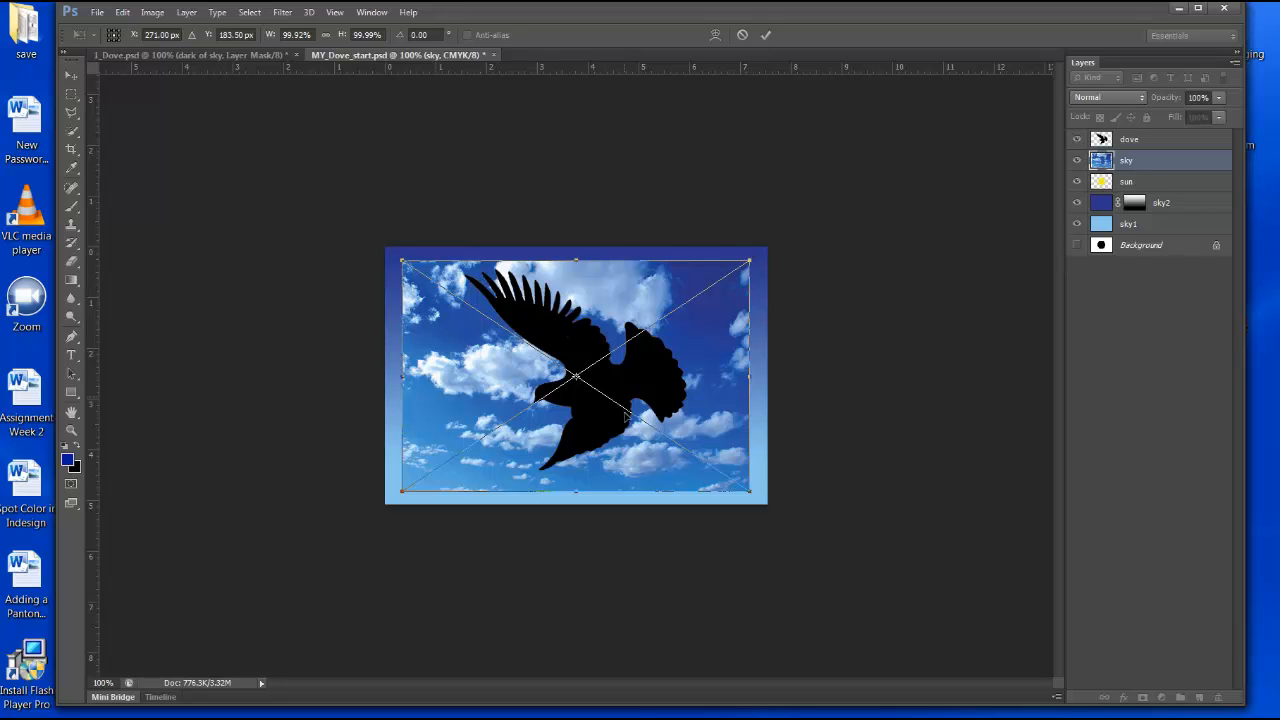
pyautogui.click(73, 82)
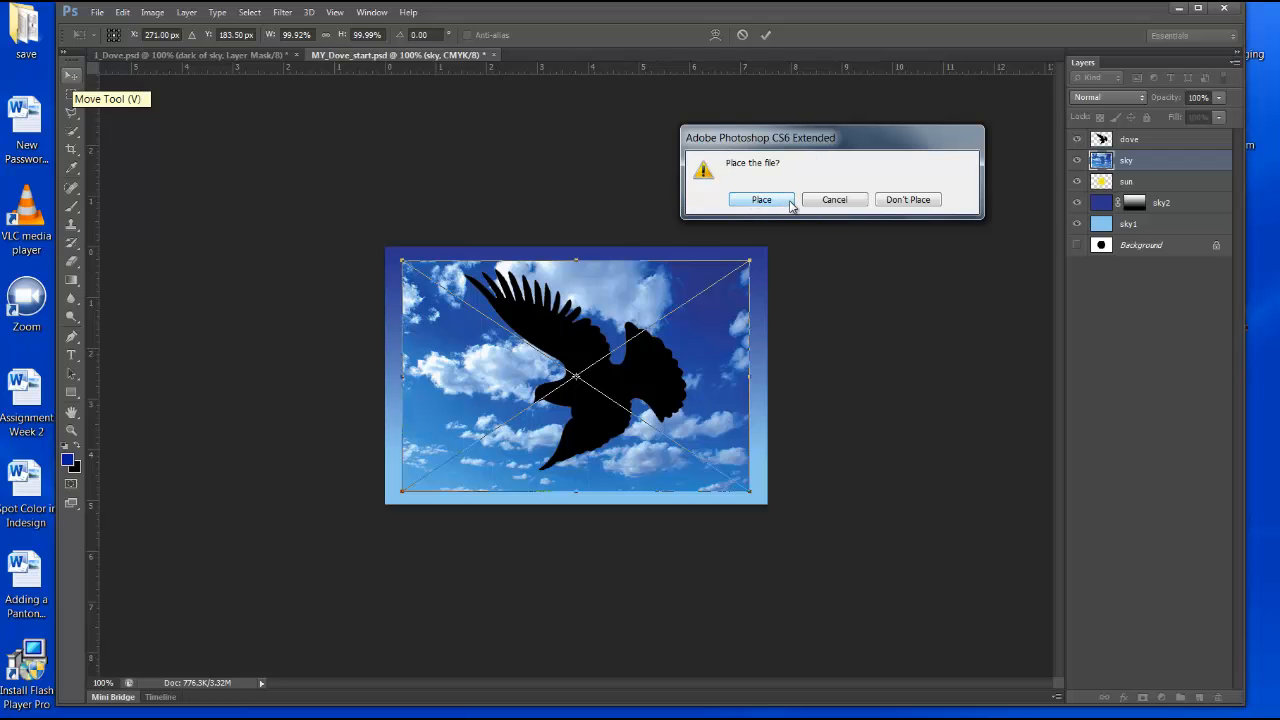
pyautogui.click(744, 200)
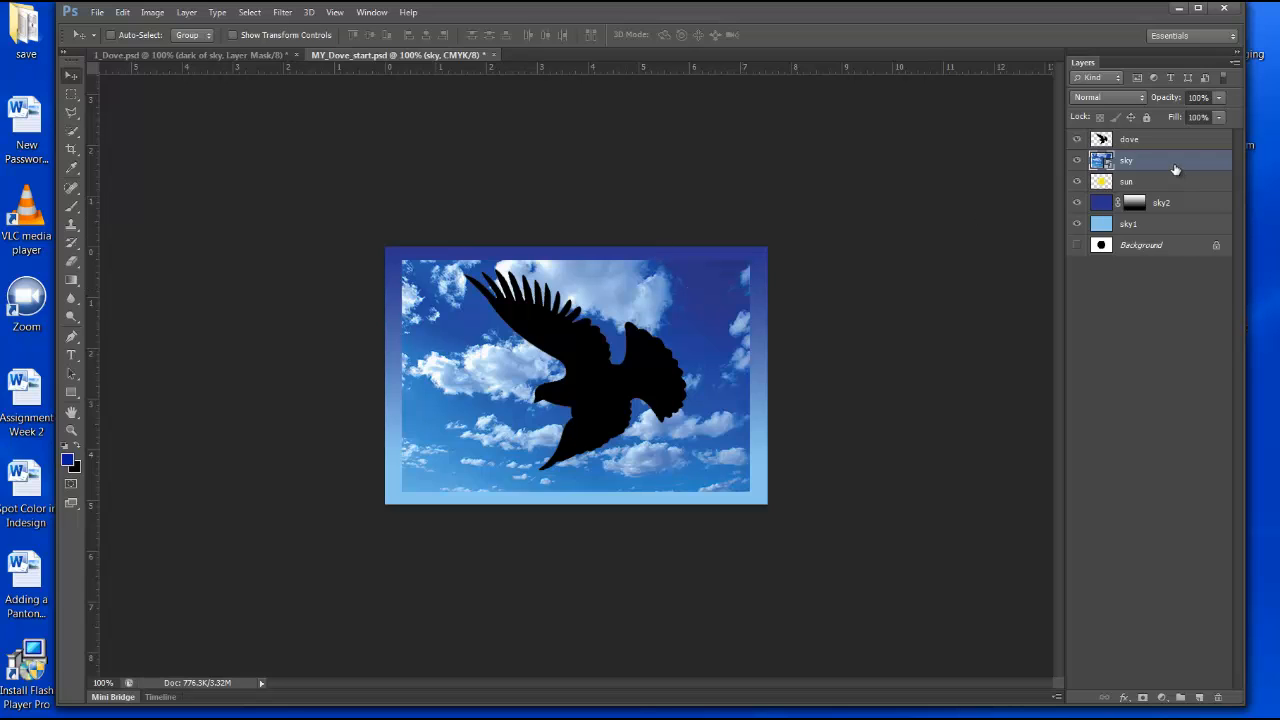
# Step: Following the layer order in 1_Dove.psd, move the sky layer above the dove layer in MY_Dove_start.psd and clip it to the dove
pyautogui.click(228, 53)
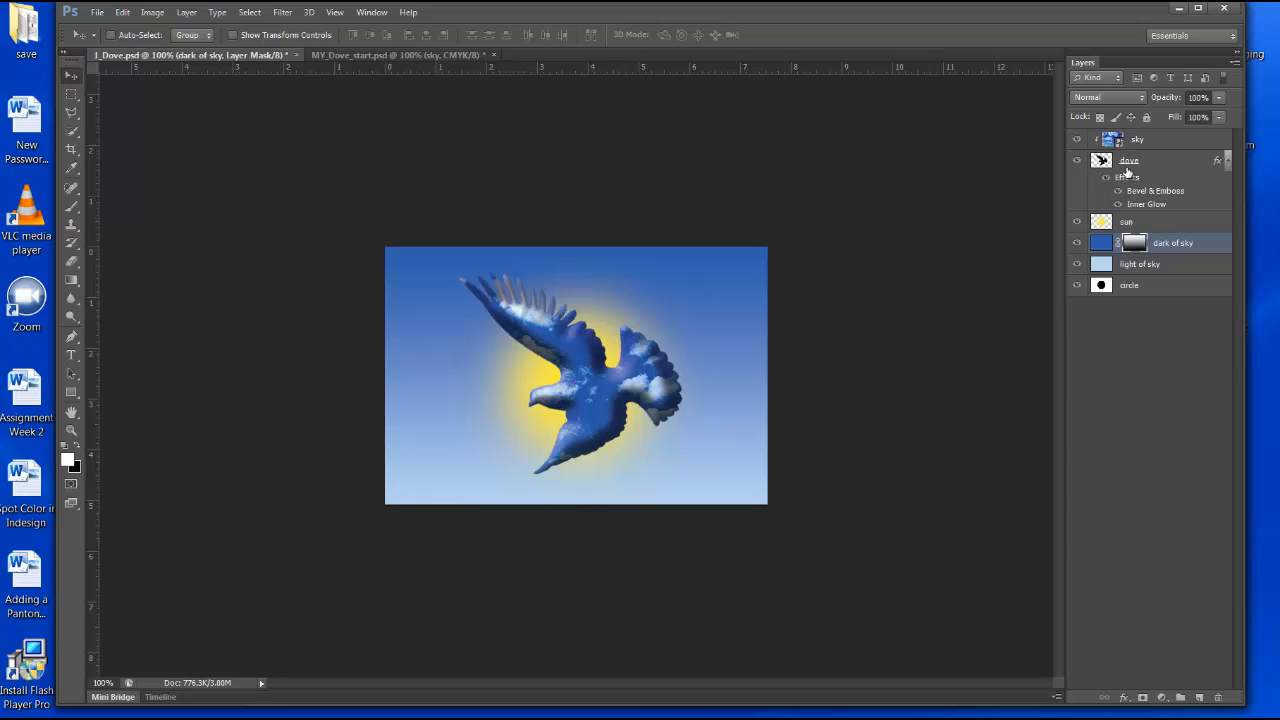
pyautogui.click(340, 54)
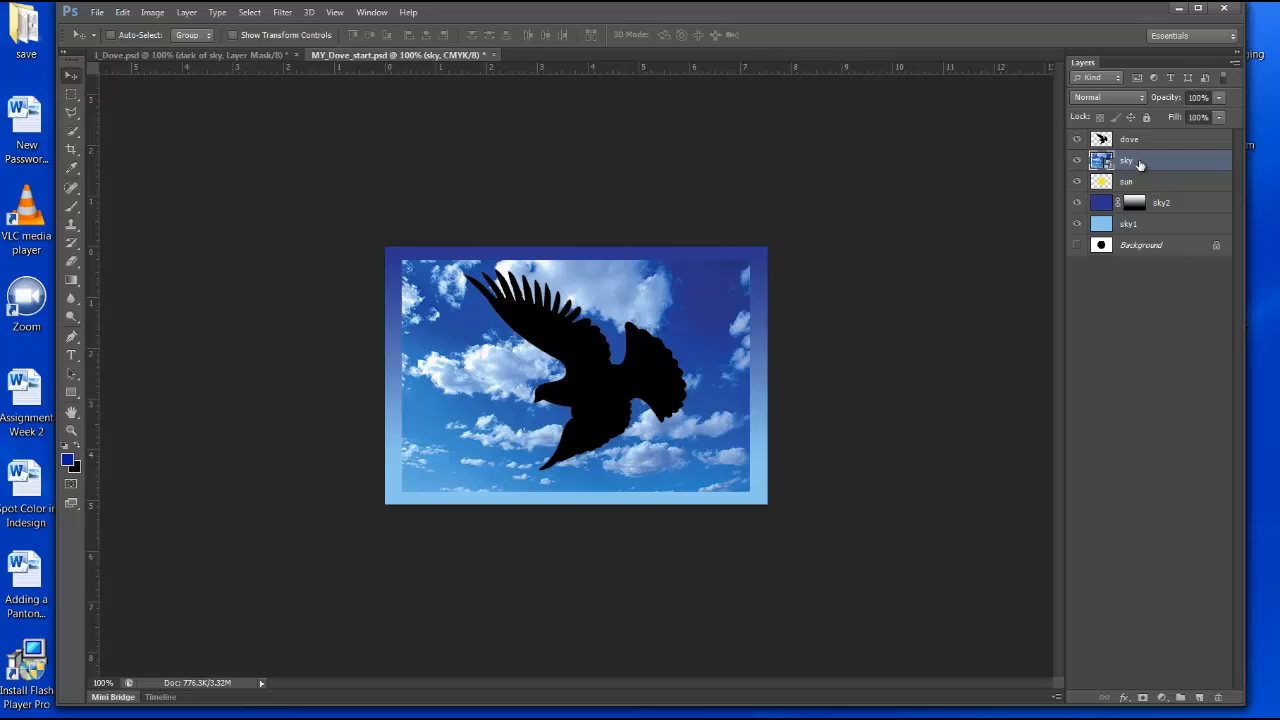
pyautogui.moveTo(1135, 167); pyautogui.dragTo(1139, 142)
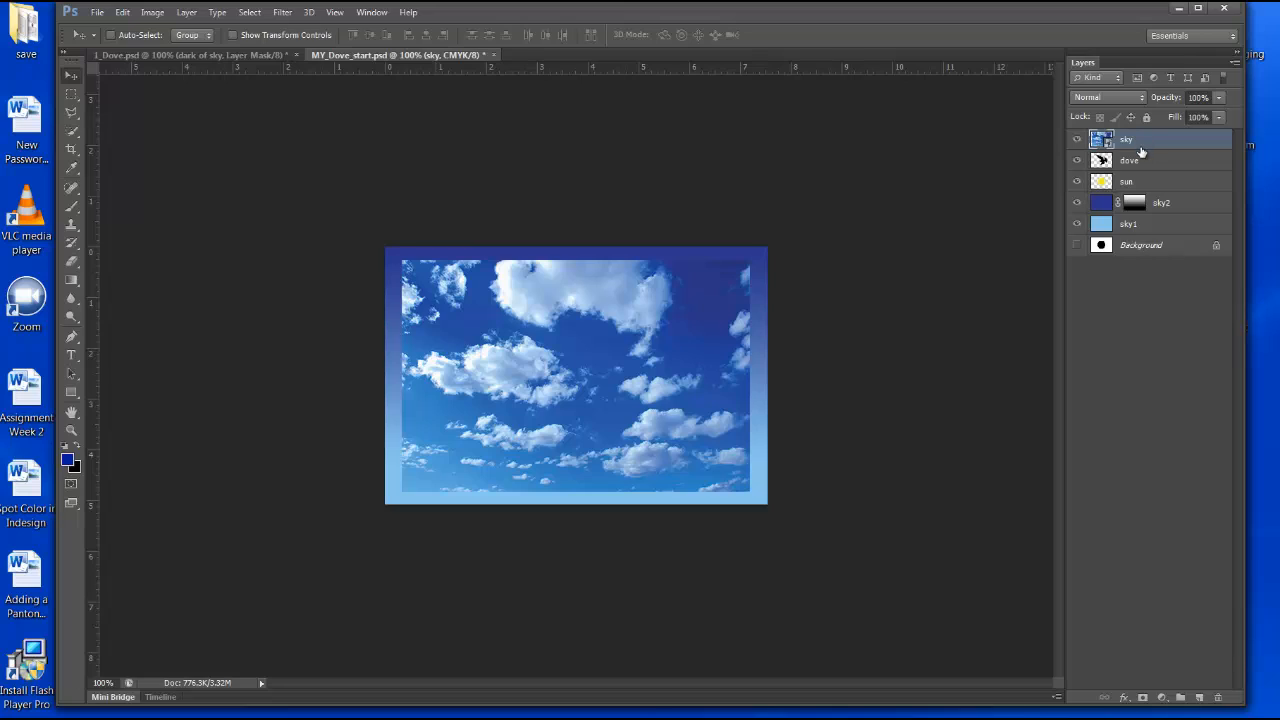
pyautogui.moveTo(1141, 150); pyautogui.dragTo(1141, 143)
pyautogui.press('alt')
pyautogui.press('alt')
pyautogui.moveTo(1143, 143); pyautogui.dragTo(1143, 143)
pyautogui.keyDown('alt'); pyautogui.click(1143, 143); pyautogui.keyUp('alt')
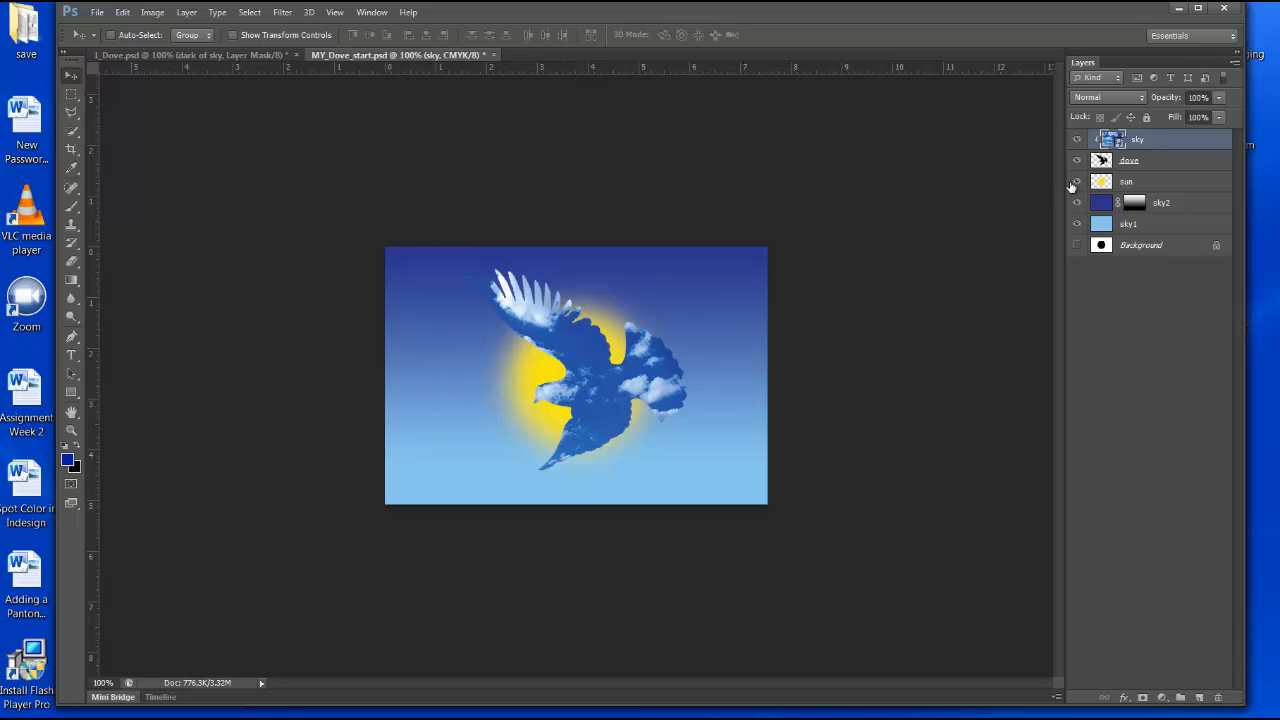
# Step: Hide the sun layer and show it again to examine the clipped dove against the sky
pyautogui.click(1076, 182)
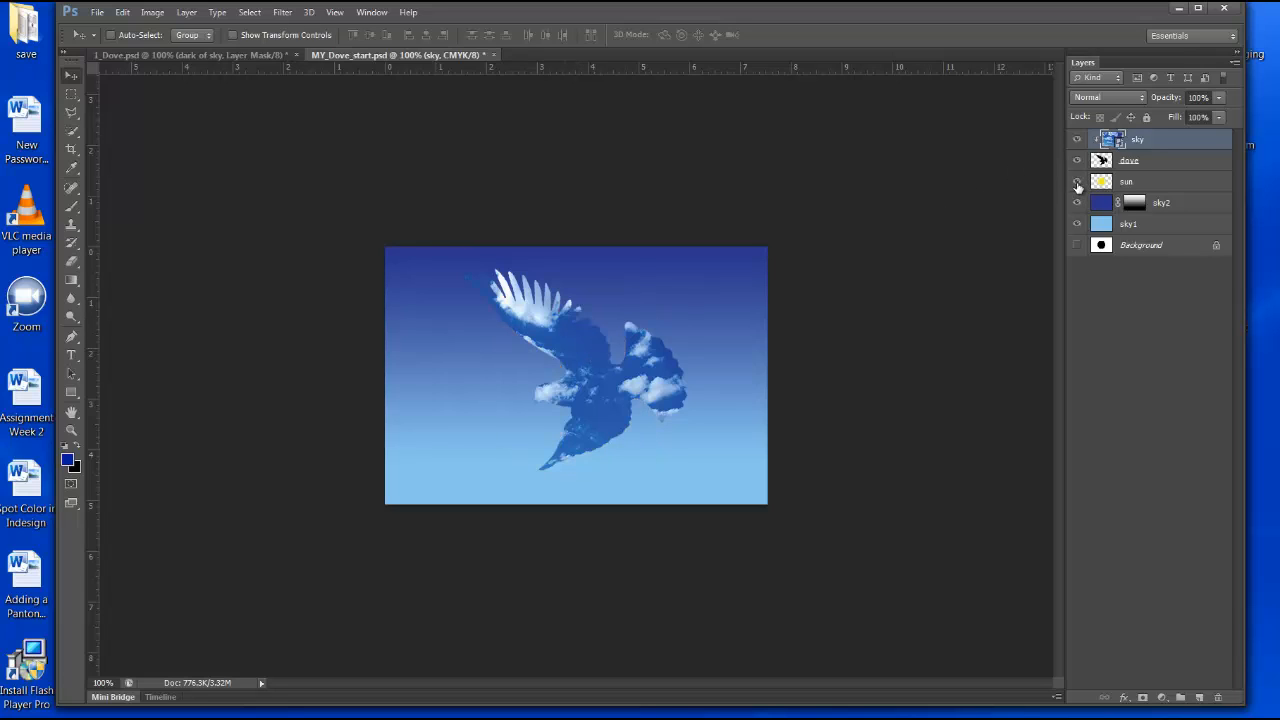
pyautogui.click(1076, 182)
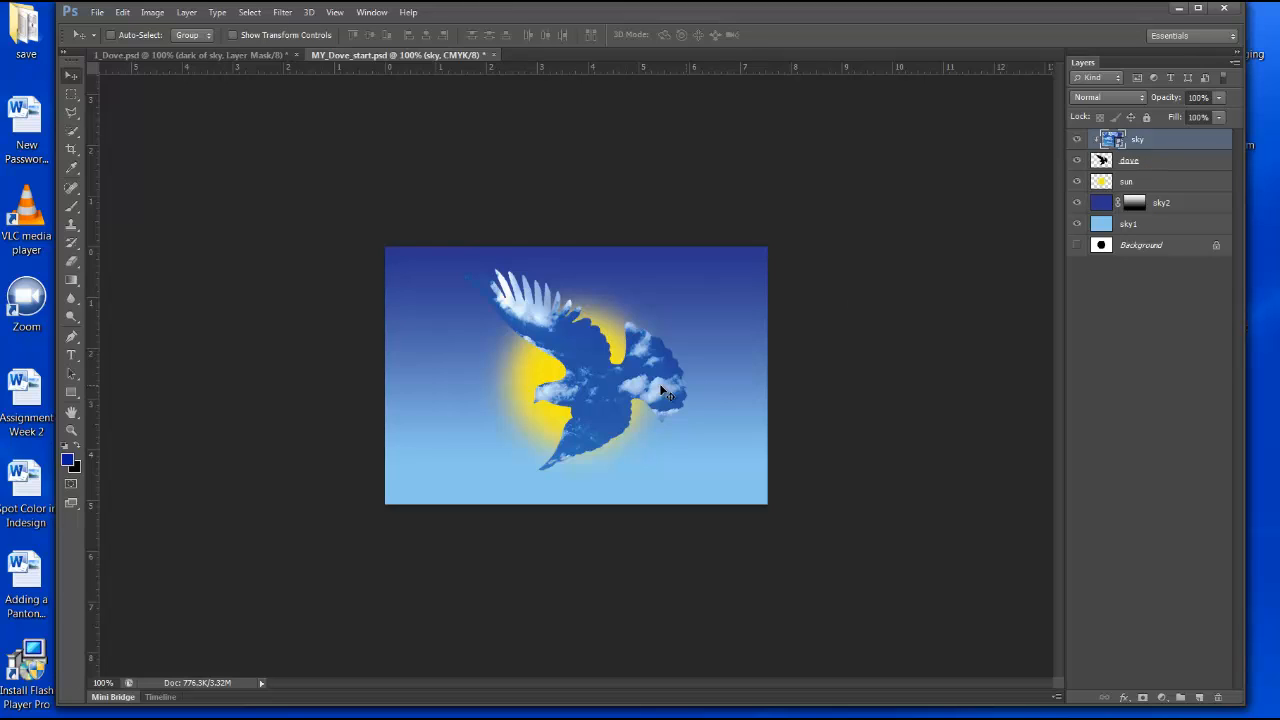
# Step: Add a Bevel & Emboss effect to the dove layer using the Chisel Hard technique
pyautogui.click(1166, 163)
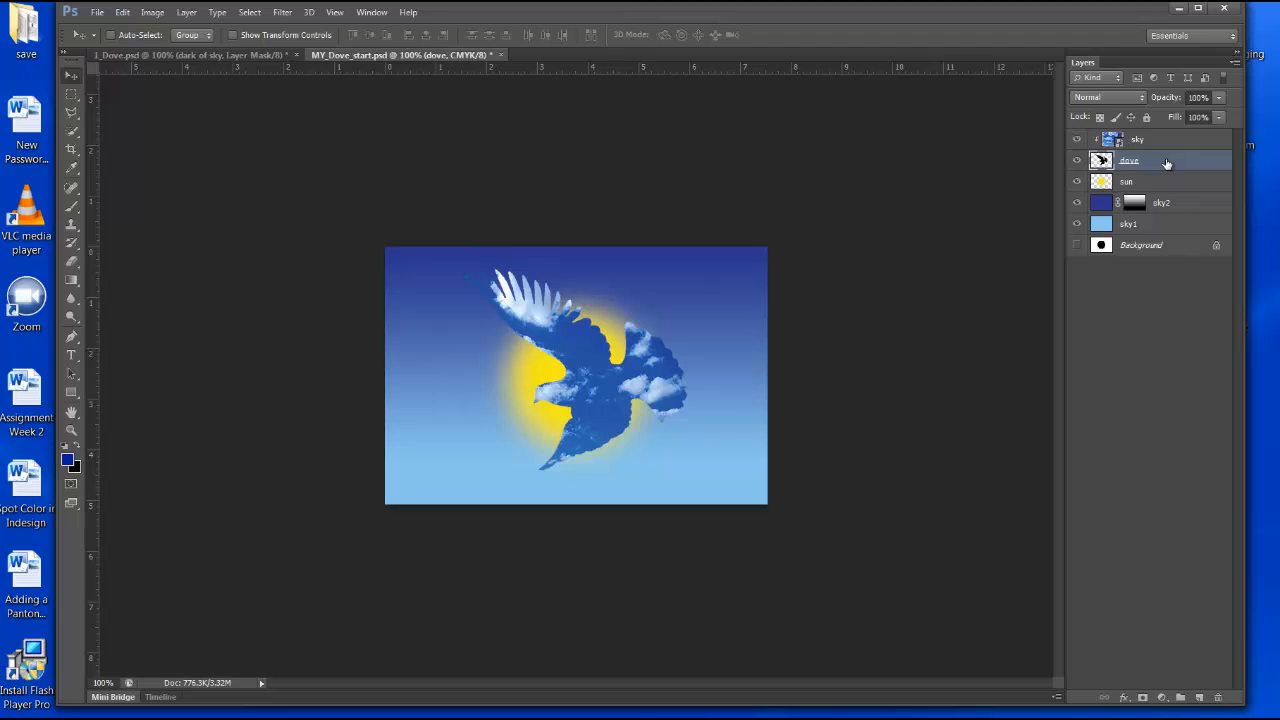
pyautogui.click(1123, 698)
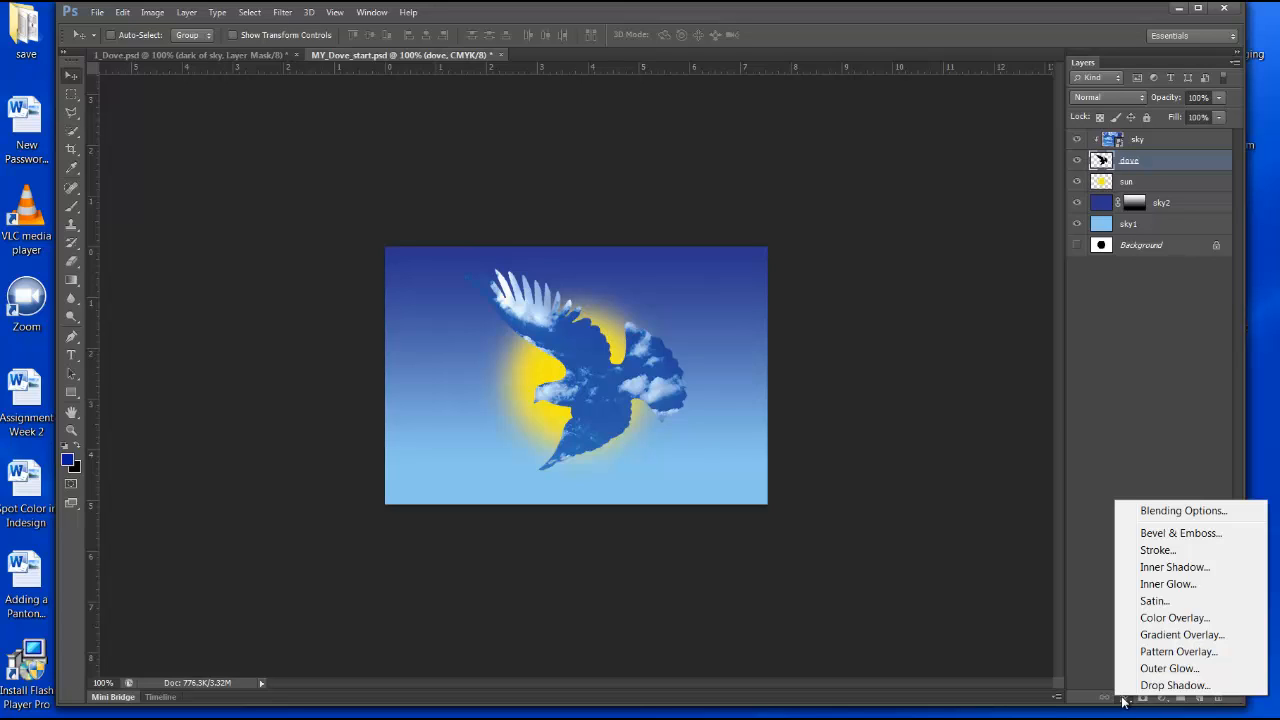
pyautogui.click(1150, 536)
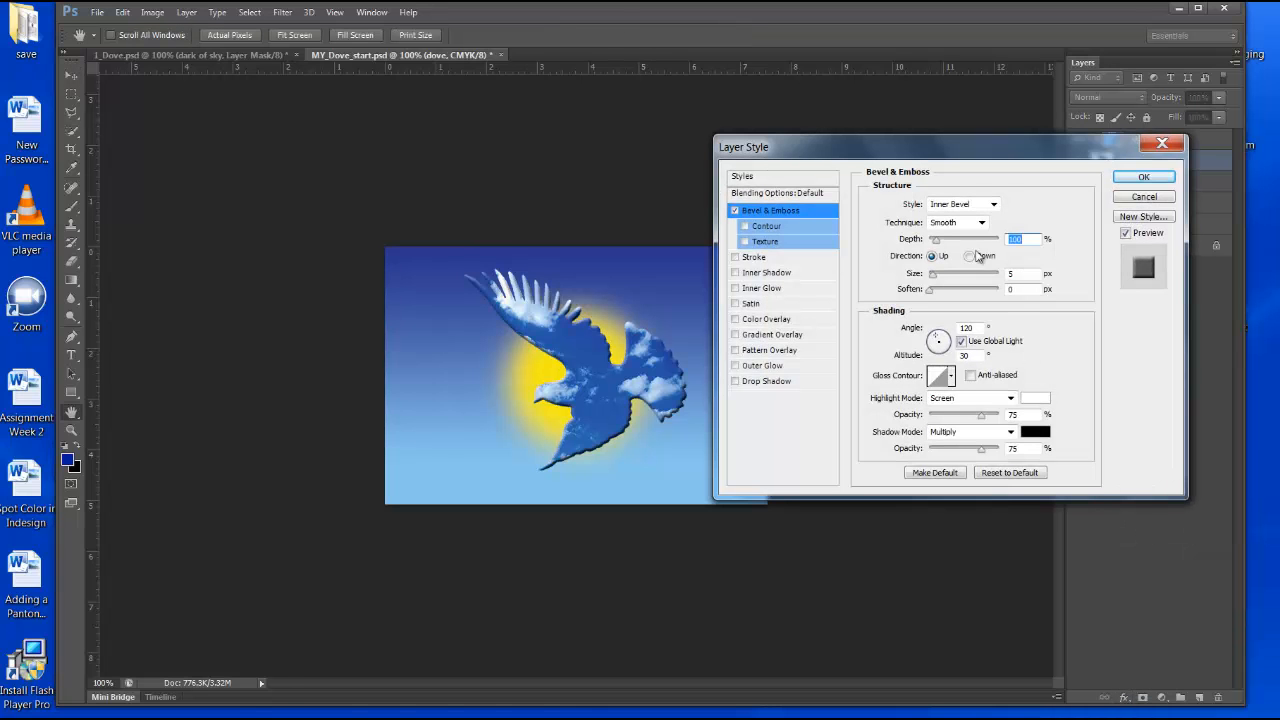
pyautogui.moveTo(828, 155); pyautogui.dragTo(925, 167)
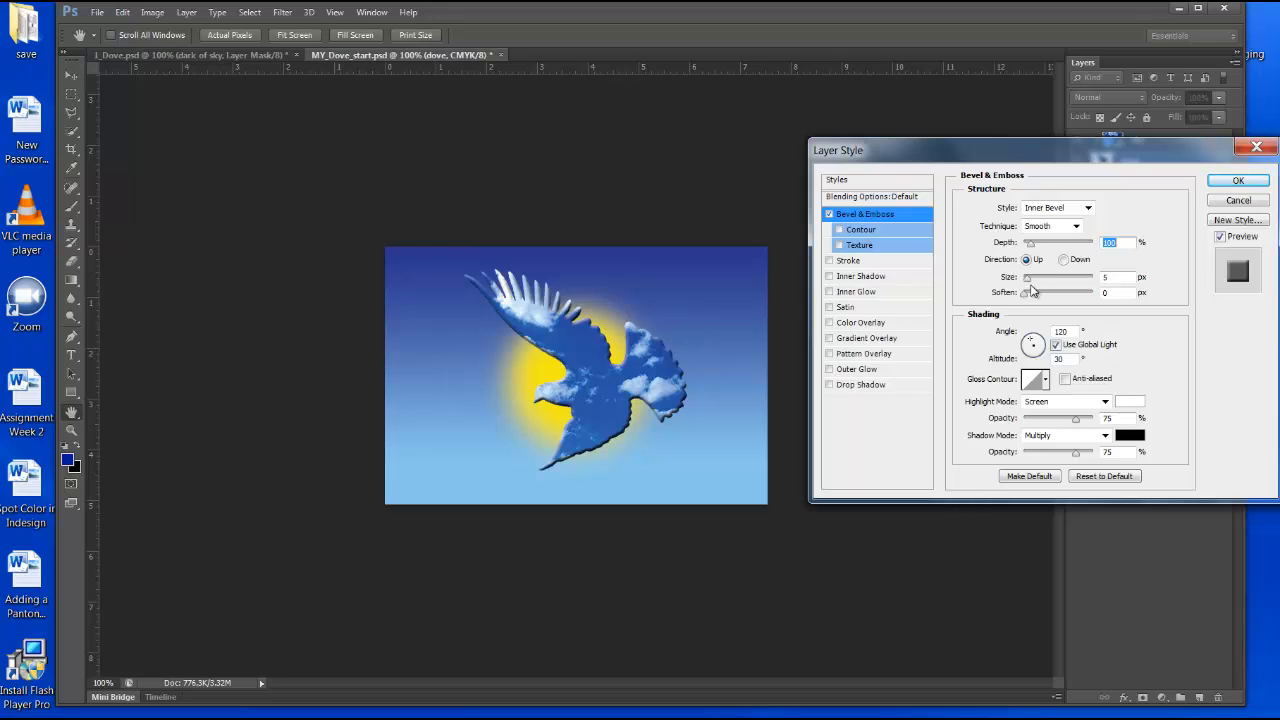
pyautogui.click(1076, 227)
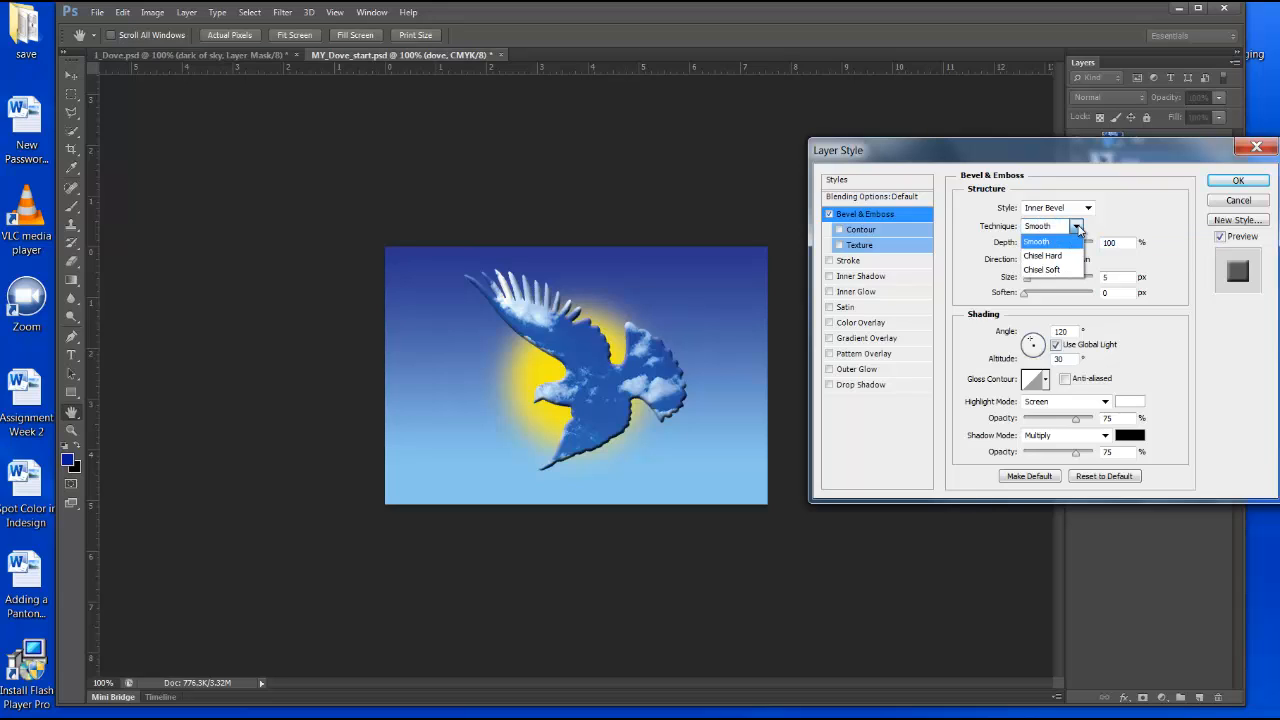
pyautogui.click(1078, 228)
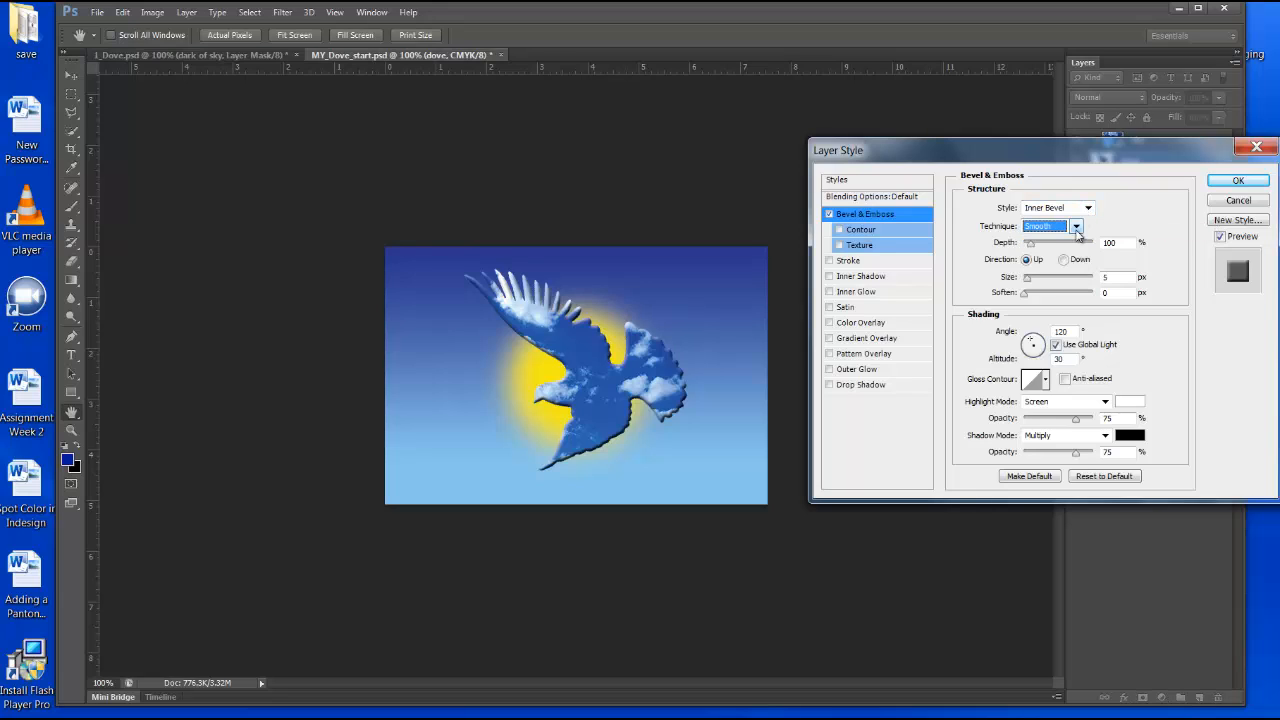
pyautogui.click(1076, 228)
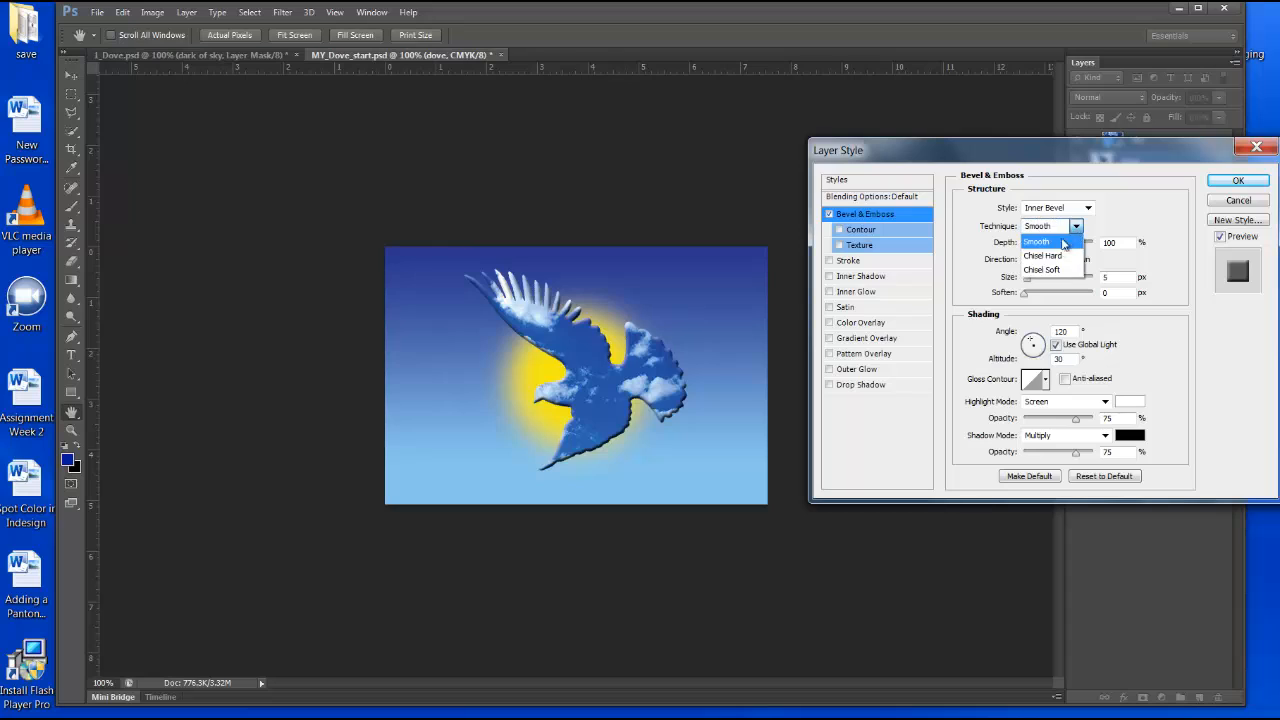
pyautogui.click(1045, 257)
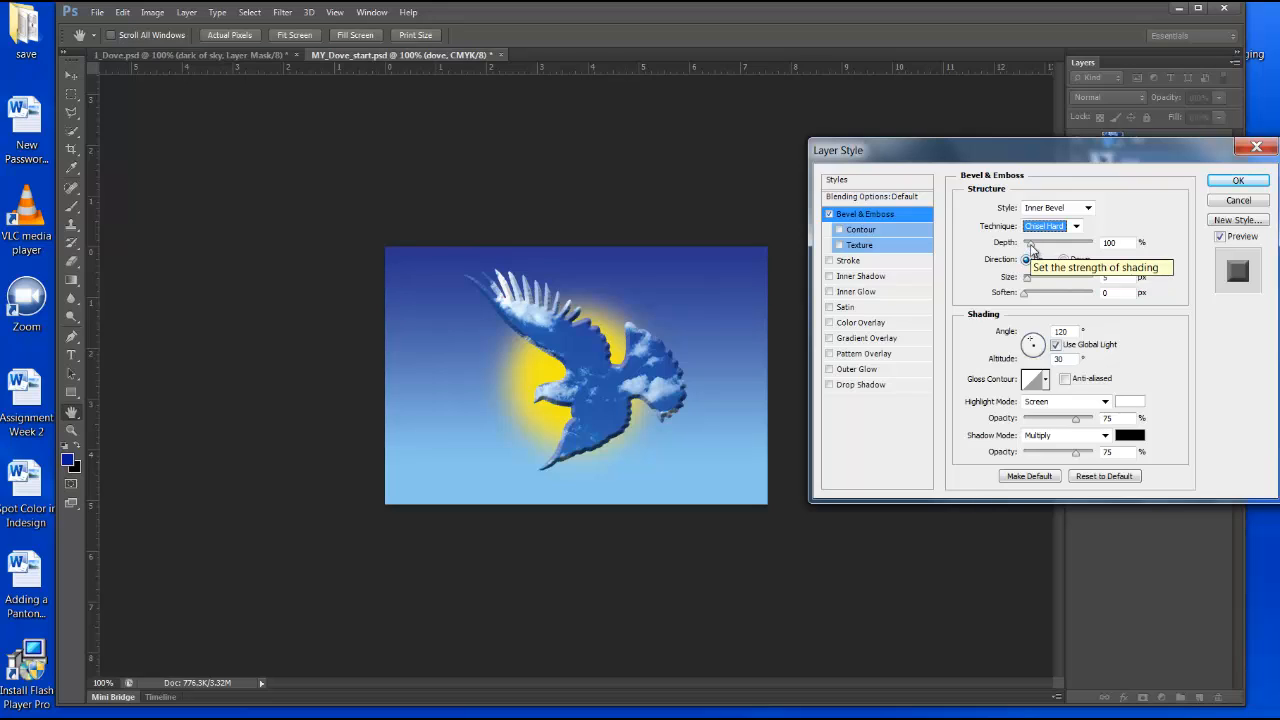
# Step: Set the bevel's depth to 704%, its size to 18 px and its soften amount to 10 px
pyautogui.doubleClick(1114, 243)
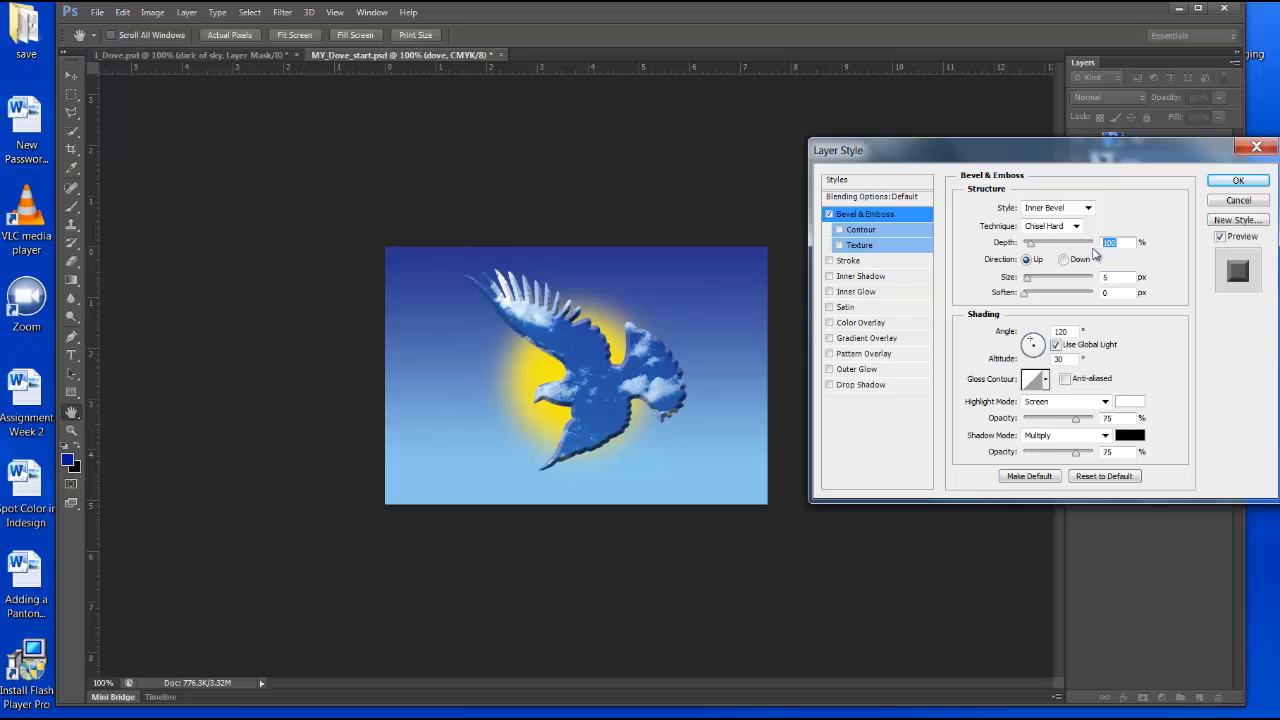
pyautogui.write('704')
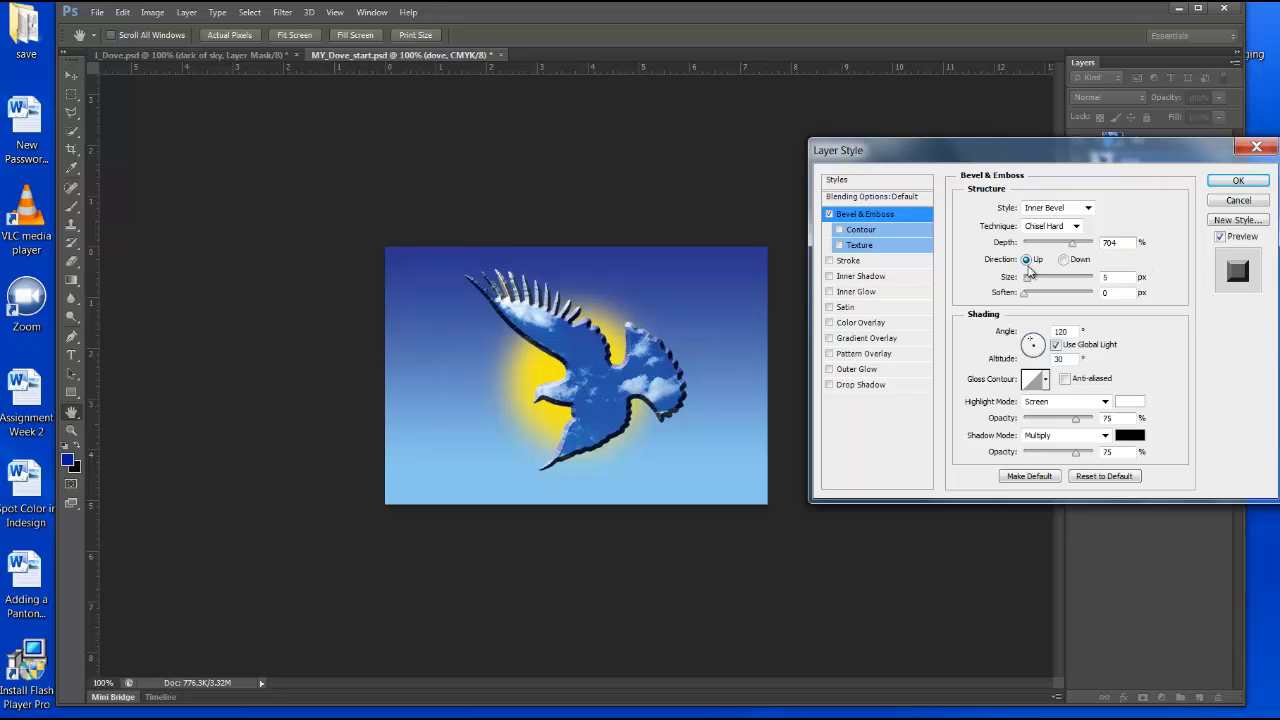
pyautogui.moveTo(1030, 272); pyautogui.dragTo(1035, 288)
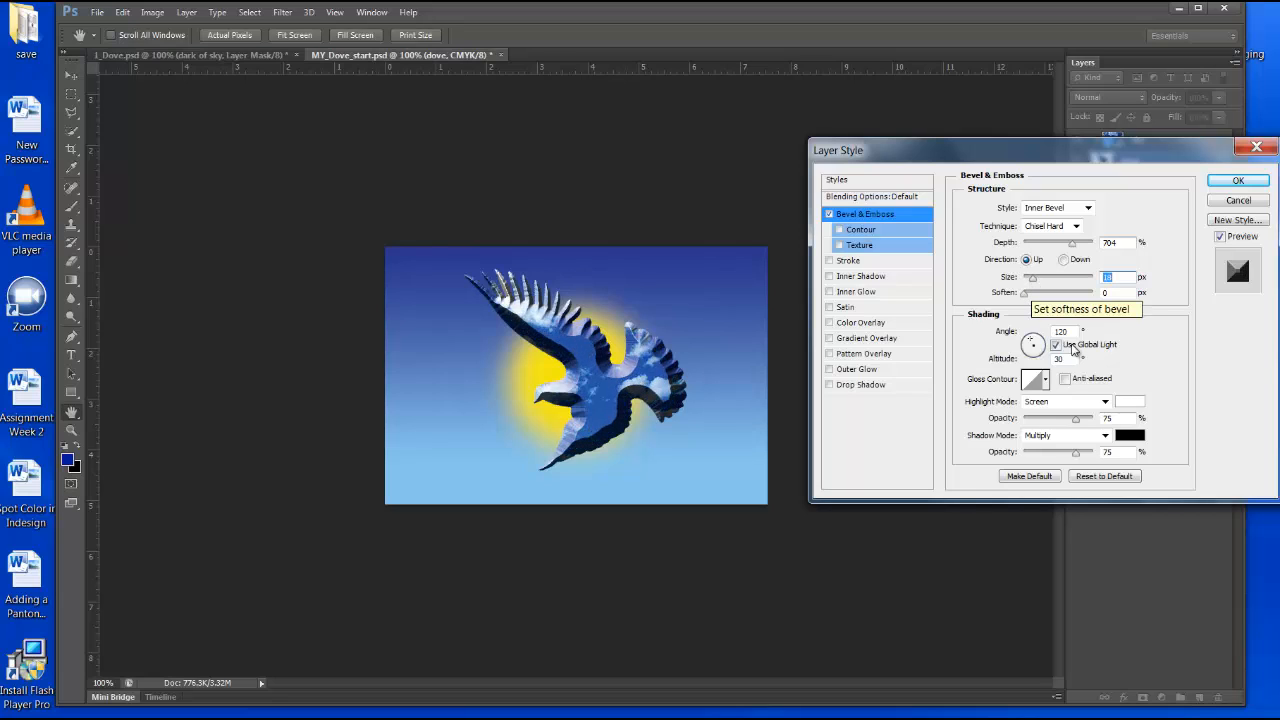
pyautogui.moveTo(1027, 297); pyautogui.dragTo(1069, 308)
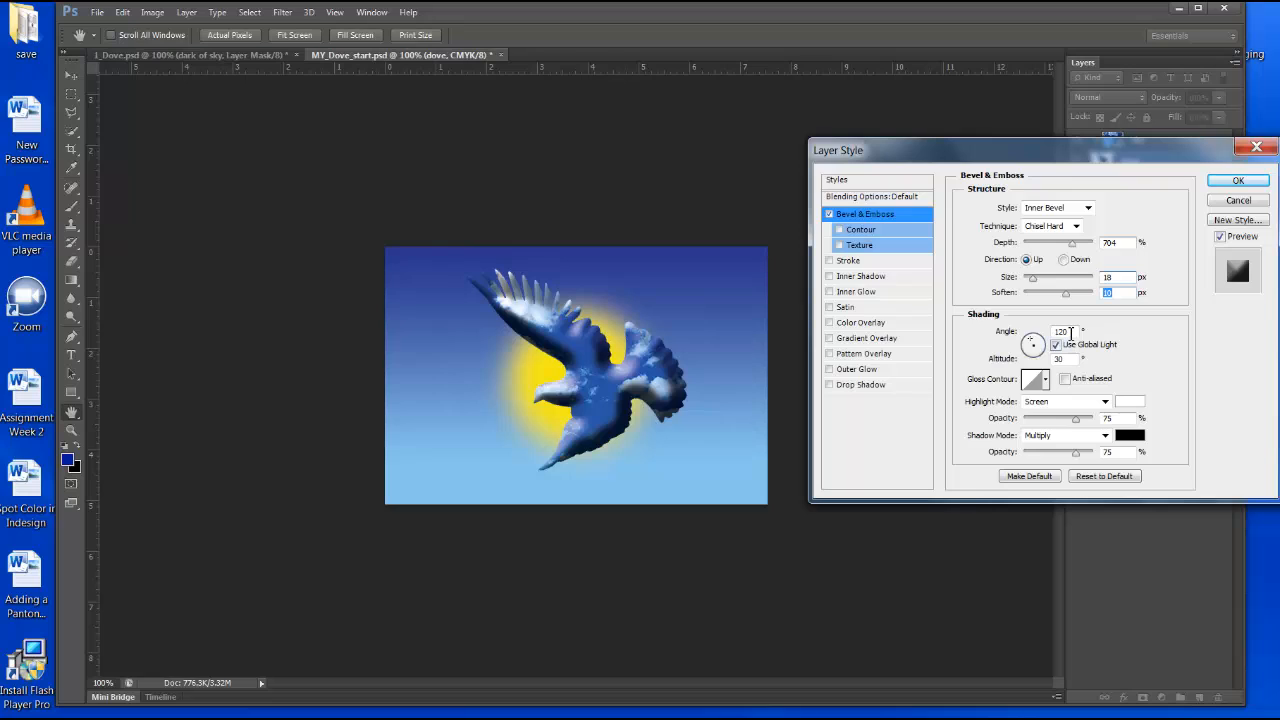
# Step: Set the bevel shading to a 127° angle and 37° altitude, with 44% highlight opacity and 57% shadow opacity
pyautogui.click(1062, 331)
pyautogui.write('7')
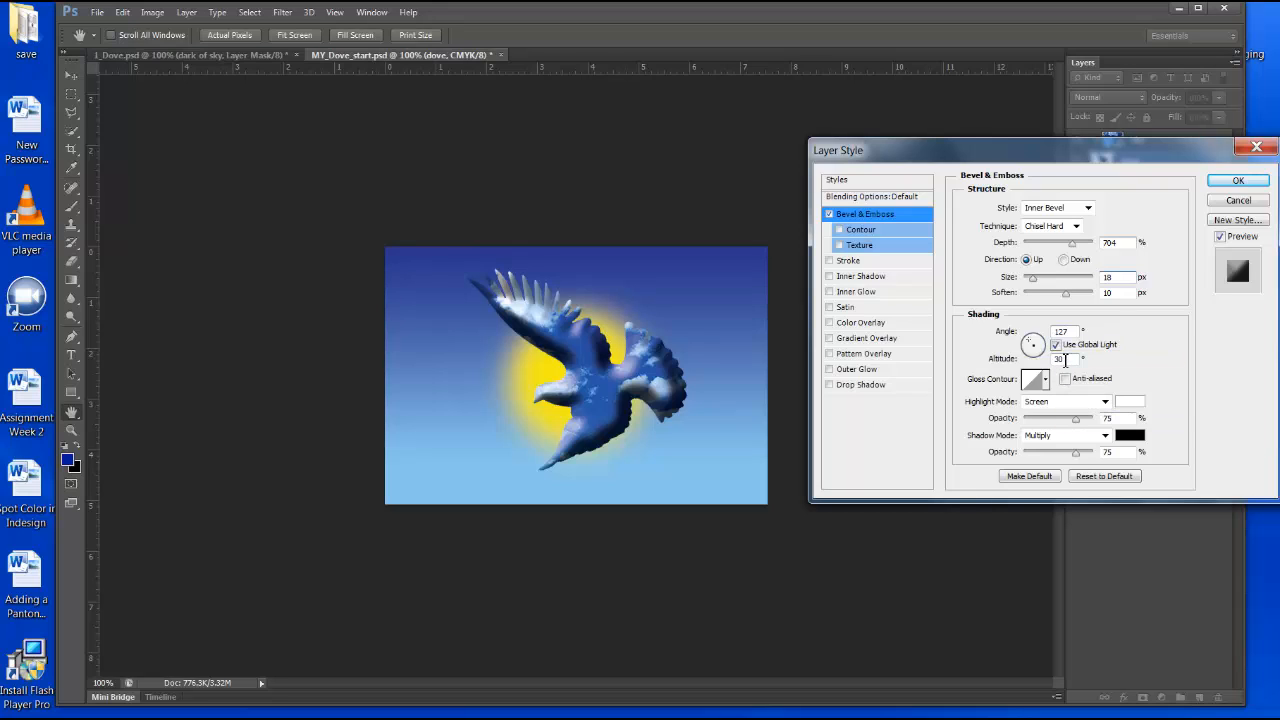
pyautogui.doubleClick(1062, 360)
pyautogui.write('37')
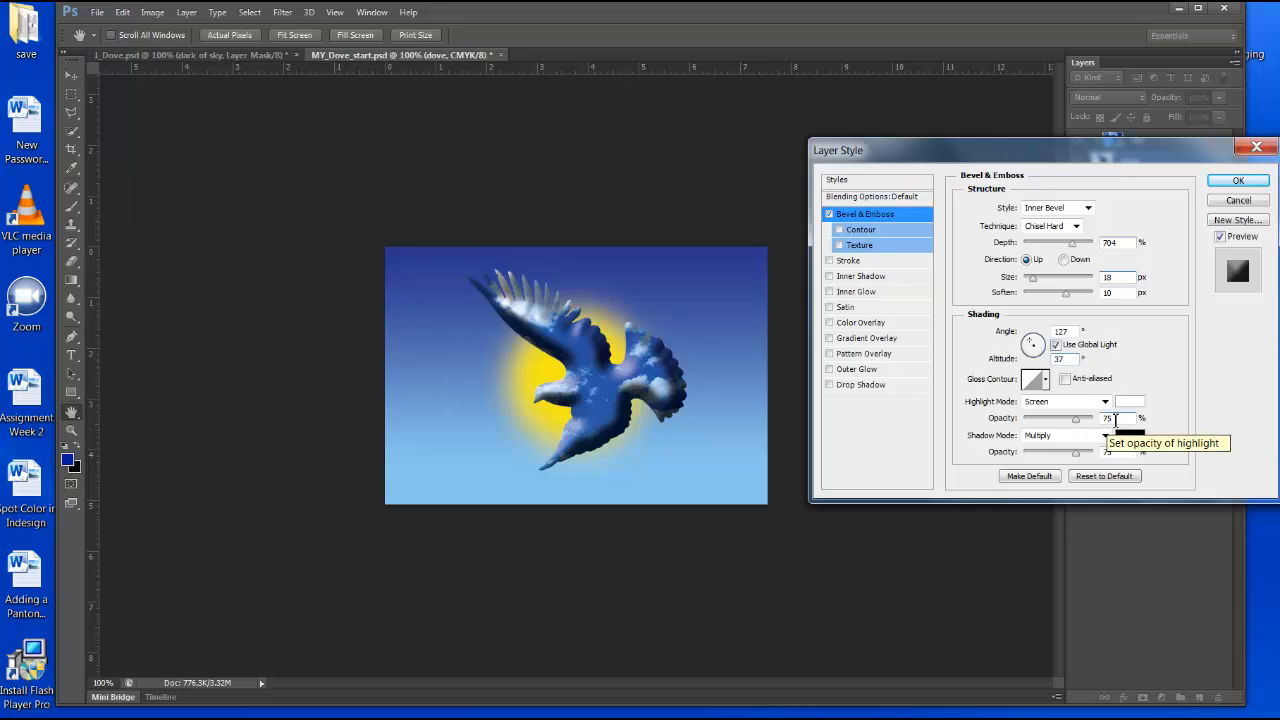
pyautogui.doubleClick(1110, 419)
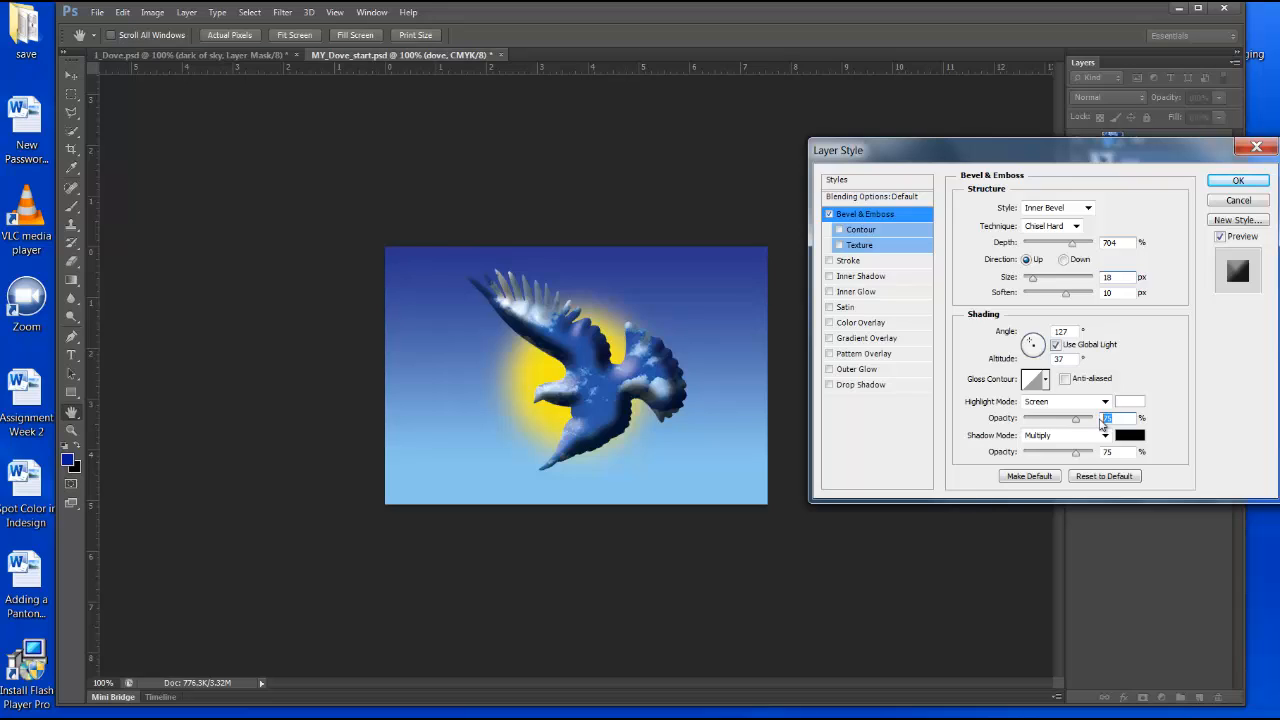
pyautogui.write('44')
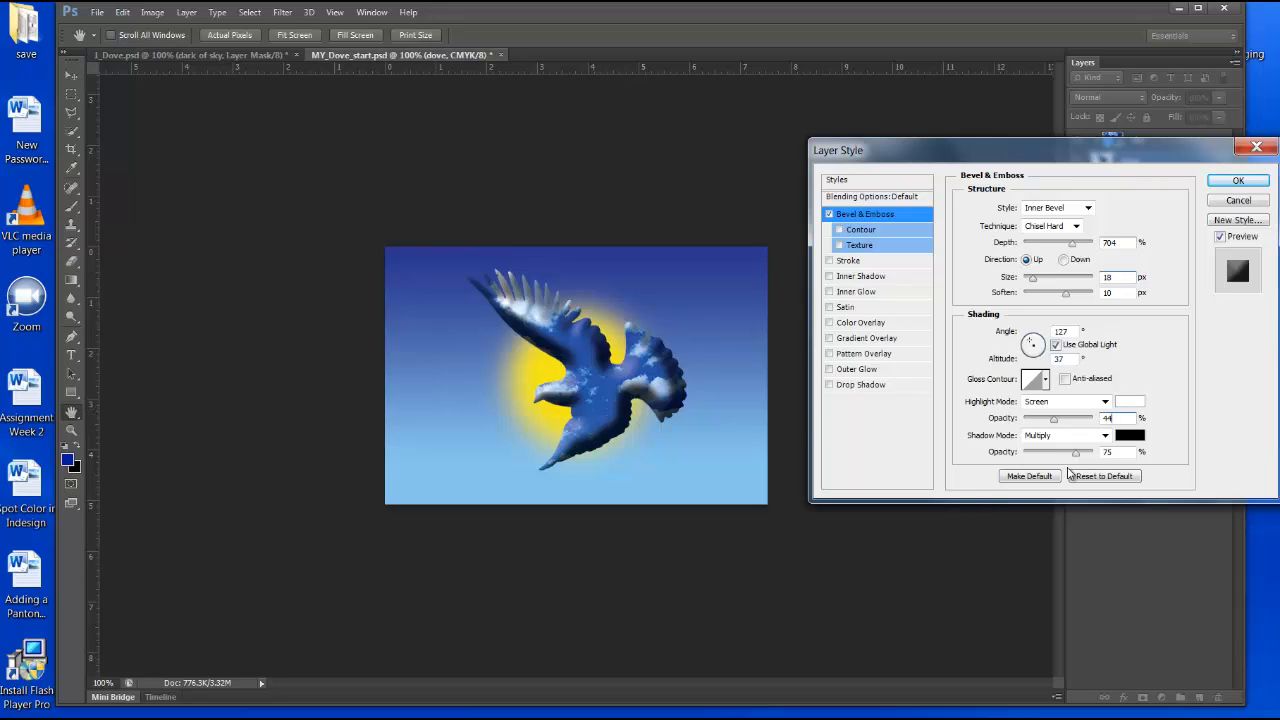
pyautogui.doubleClick(1107, 452)
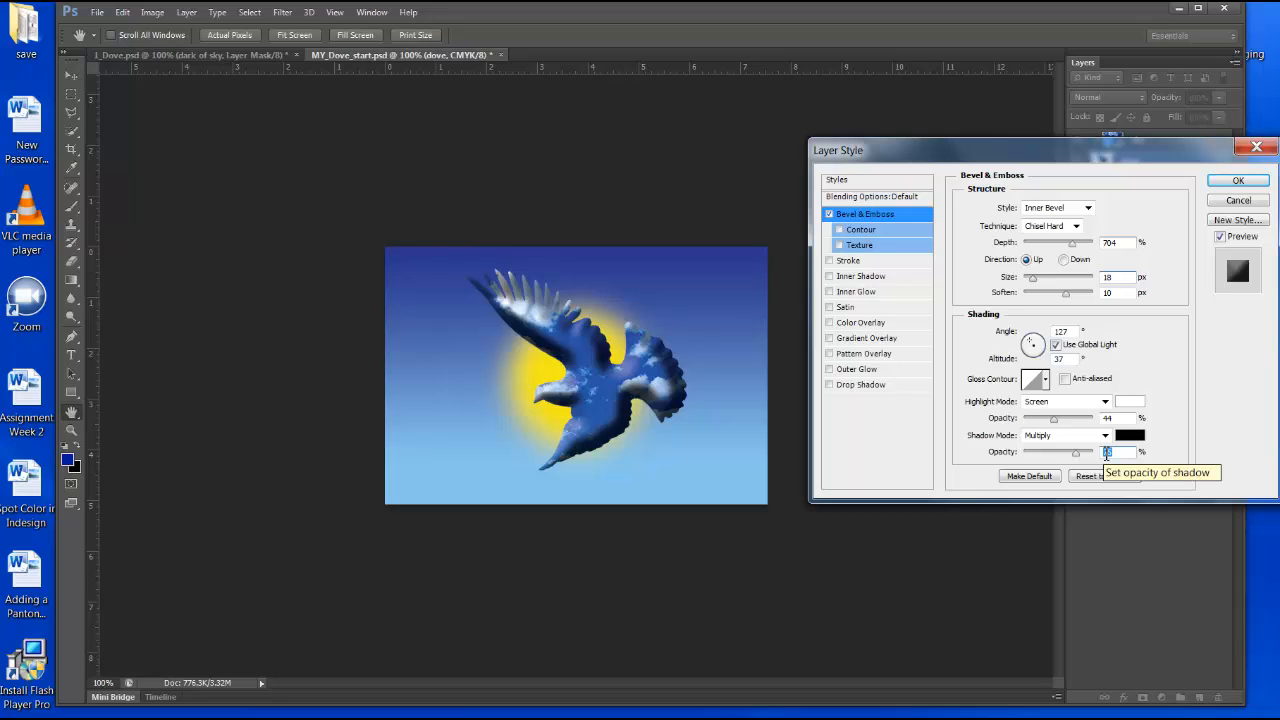
pyautogui.write('57')
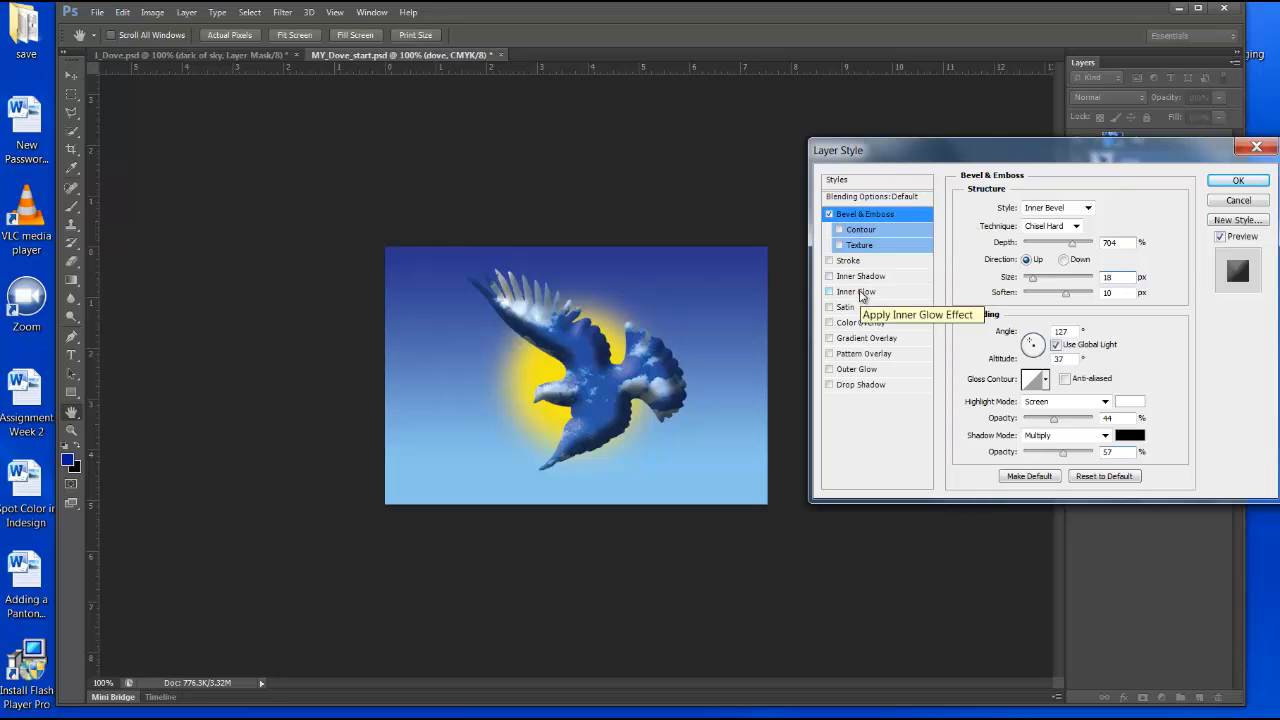
# Step: Add an Inner Glow to the dove with Normal blend mode and the glow color #4457a7
pyautogui.click(858, 291)
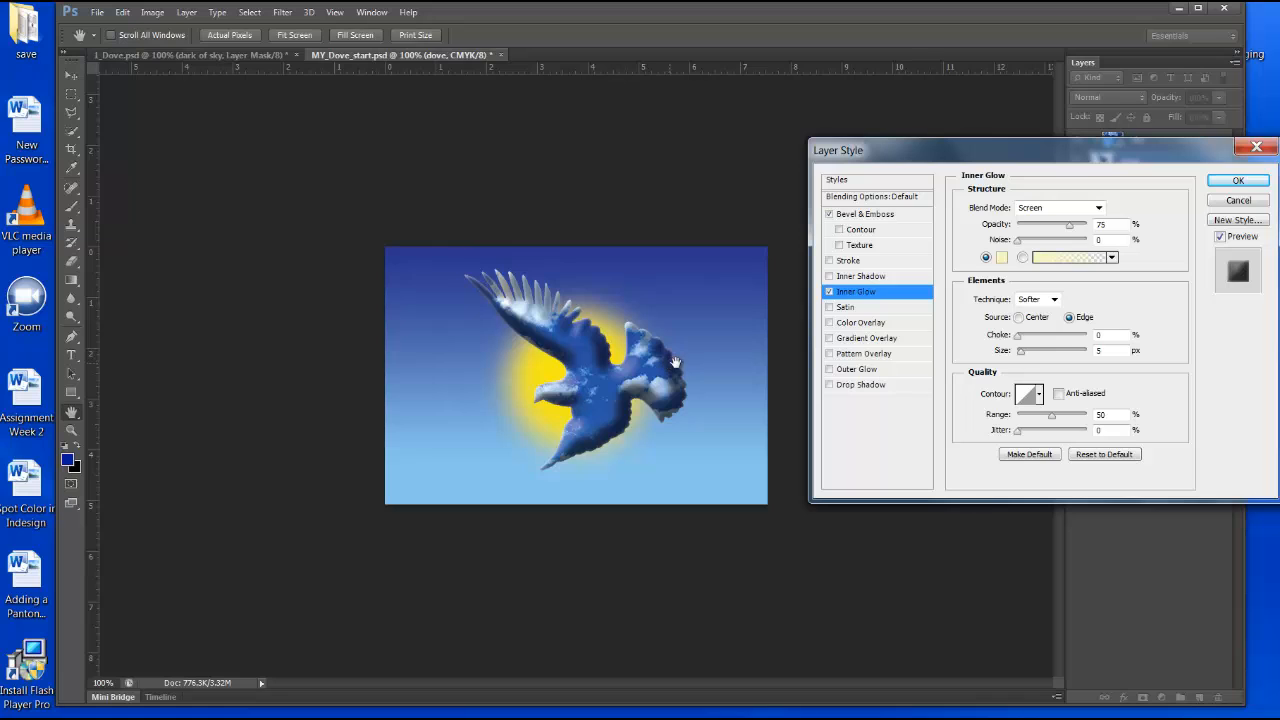
pyautogui.click(1100, 210)
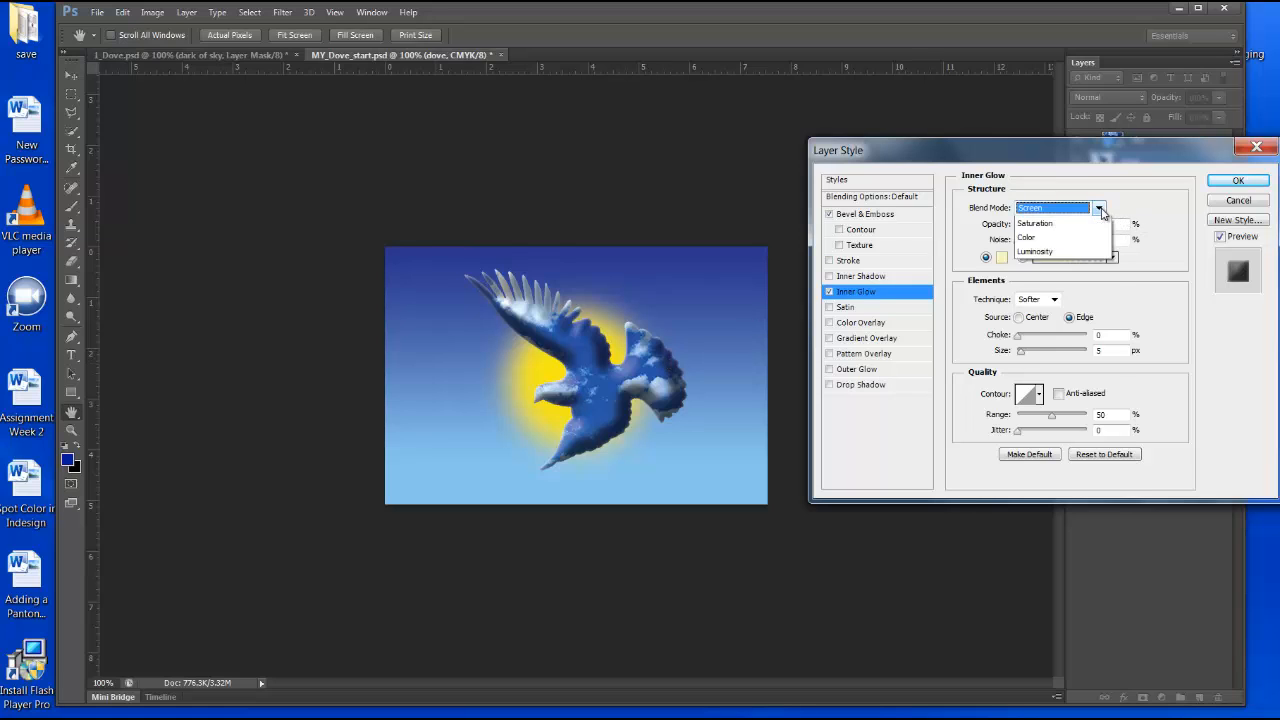
pyautogui.click(1073, 224)
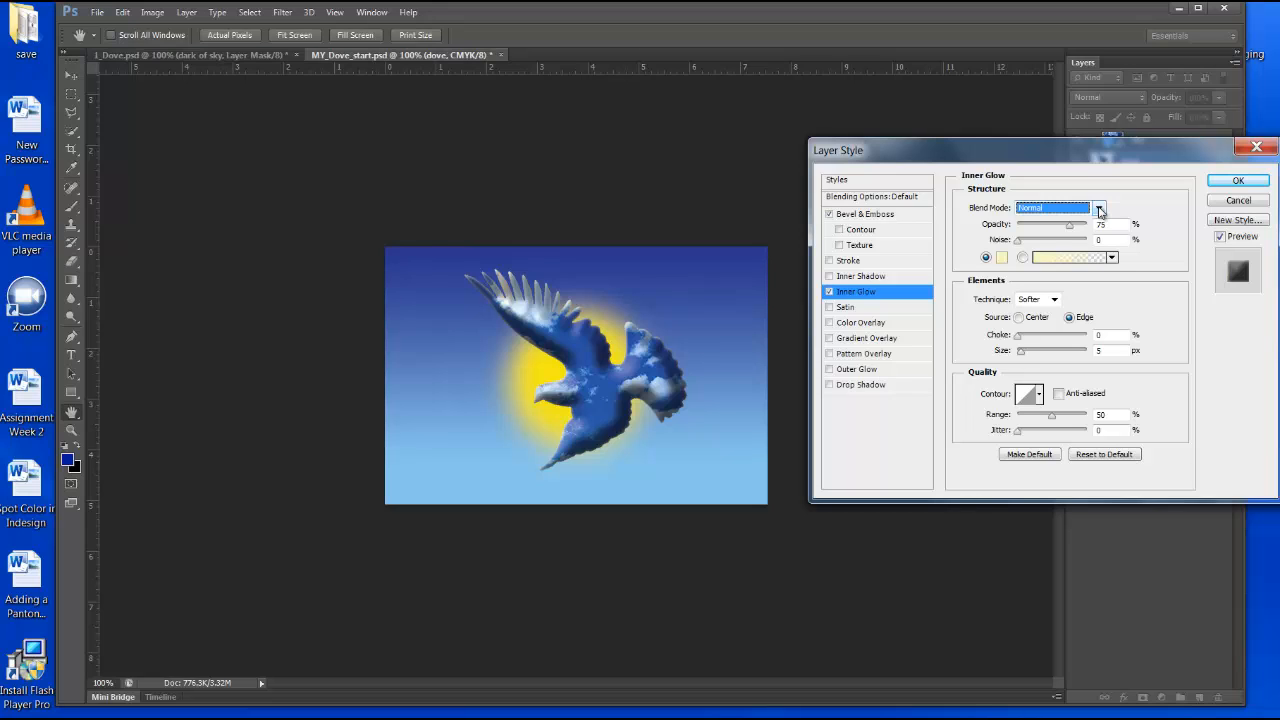
pyautogui.click(1001, 259)
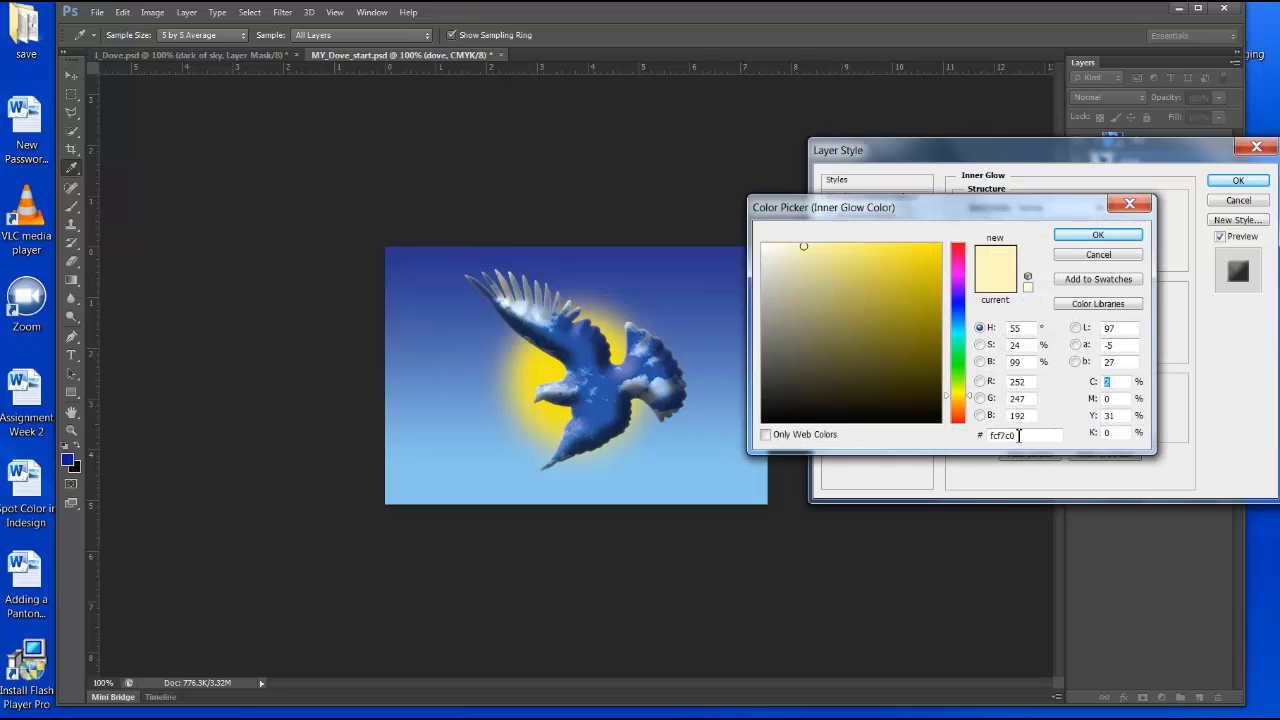
pyautogui.moveTo(1018, 436); pyautogui.dragTo(993, 432)
pyautogui.write('445')
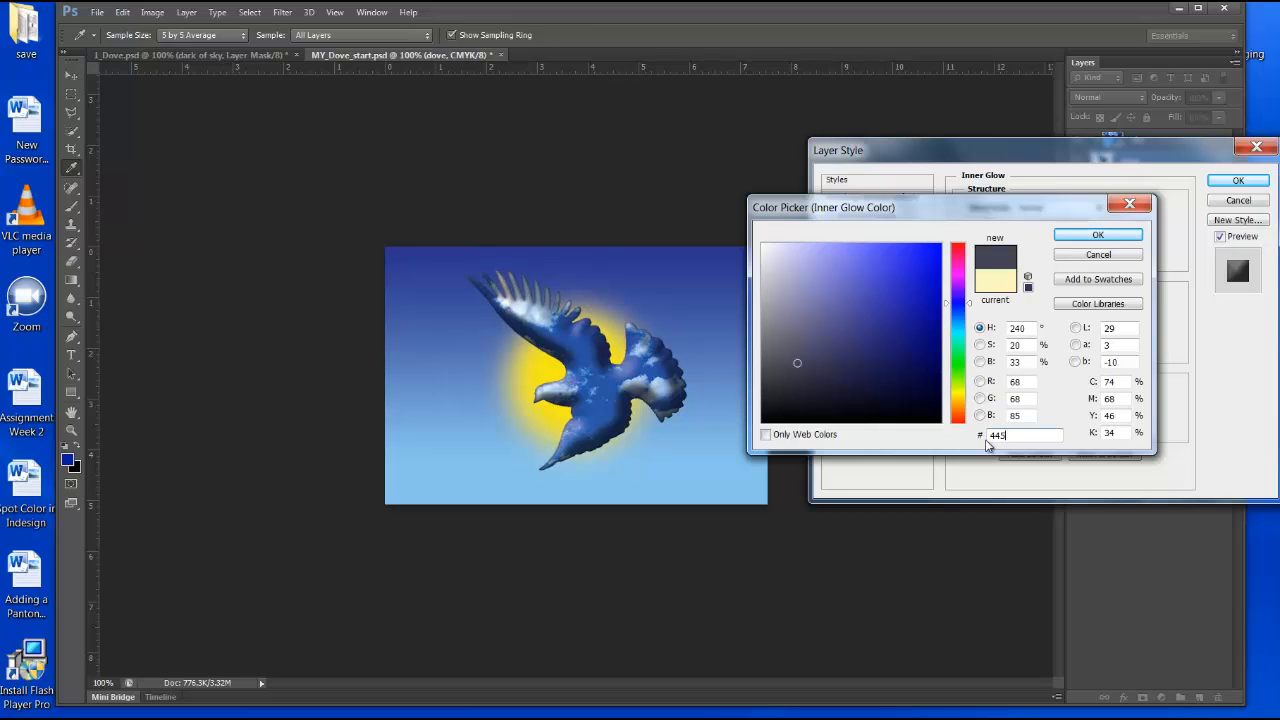
pyautogui.write('7a')
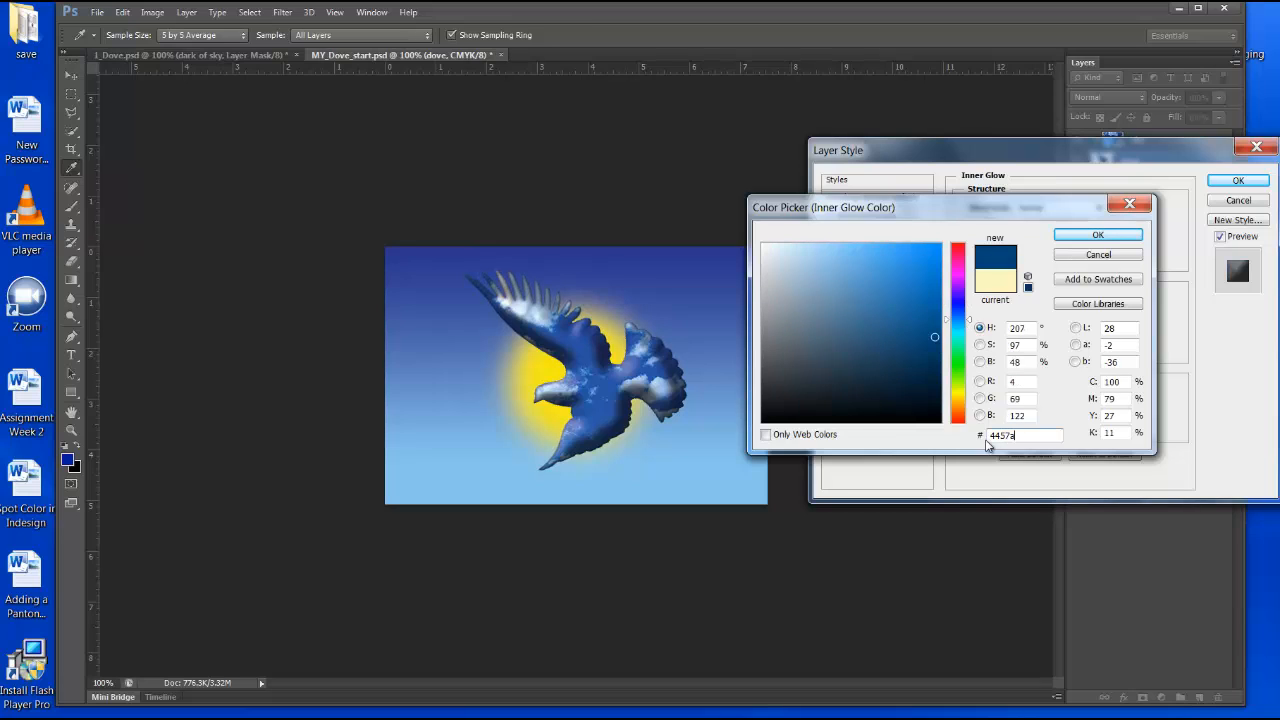
pyautogui.write('7')
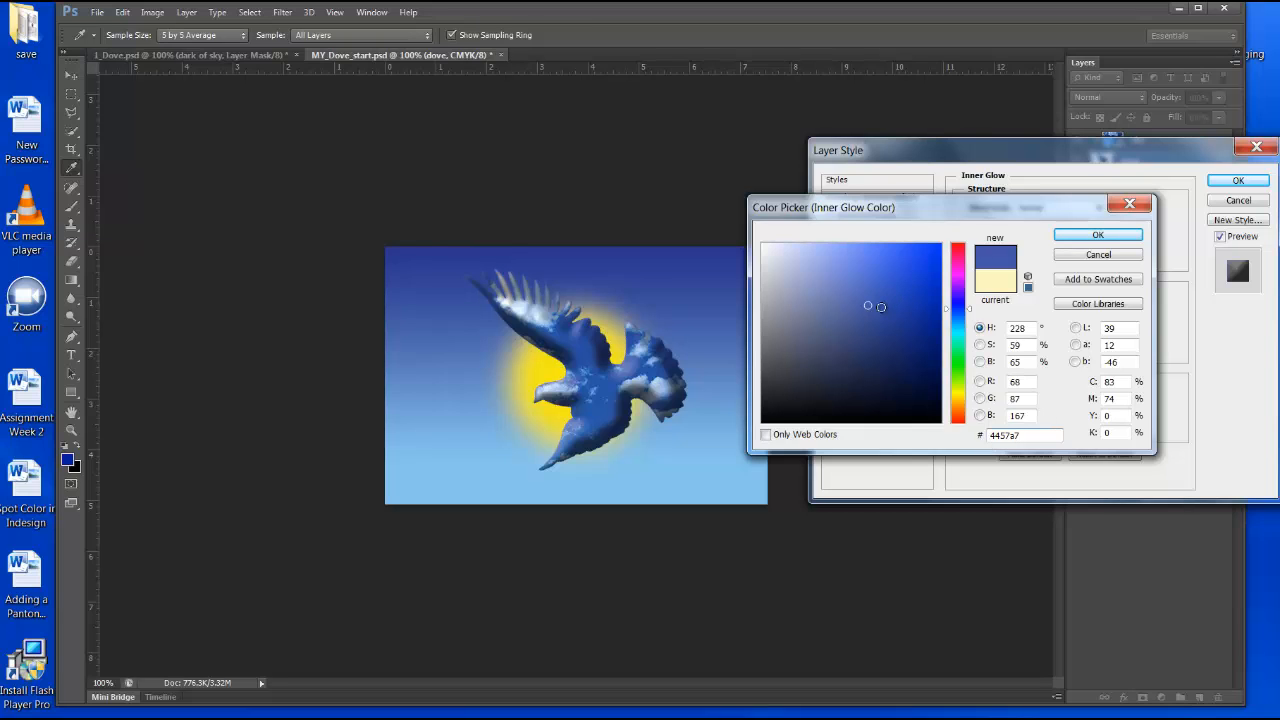
pyautogui.click(1073, 239)
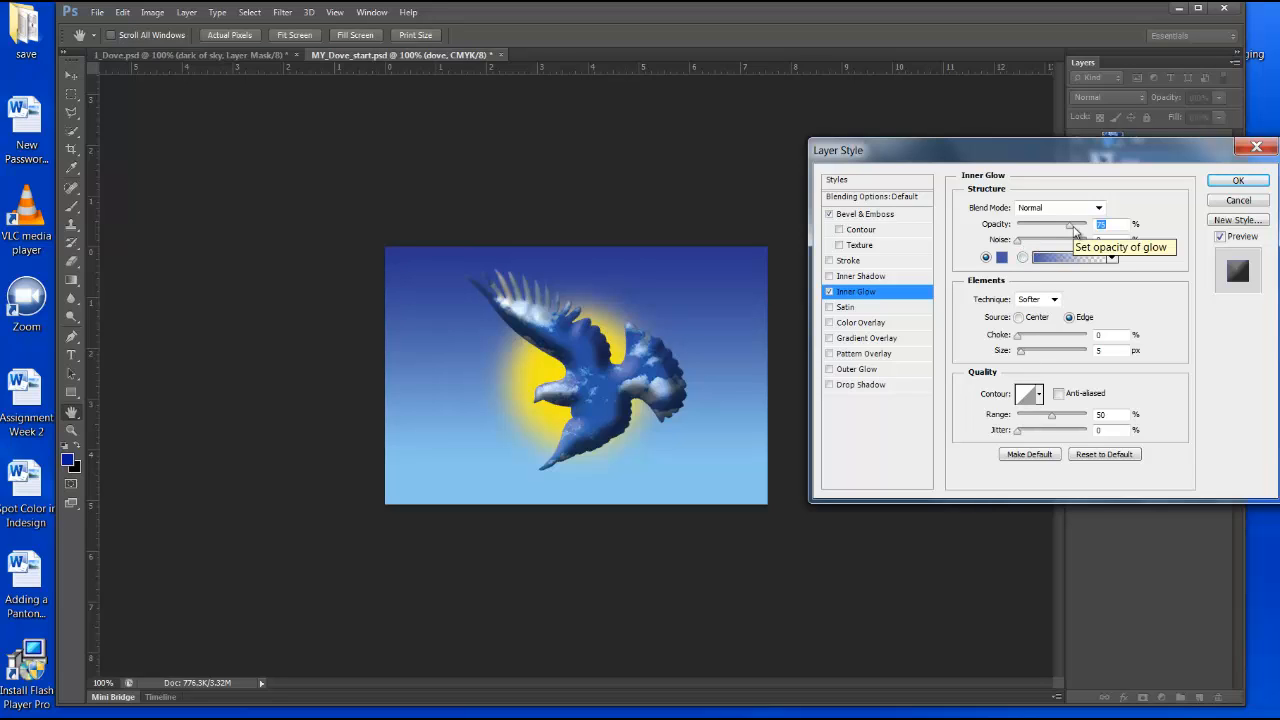
# Step: Set the inner glow's opacity to 36%, size to 6 px and range to 14%, and apply the layer style
pyautogui.click(1109, 228)
pyautogui.moveTo(1109, 228); pyautogui.dragTo(1093, 228)
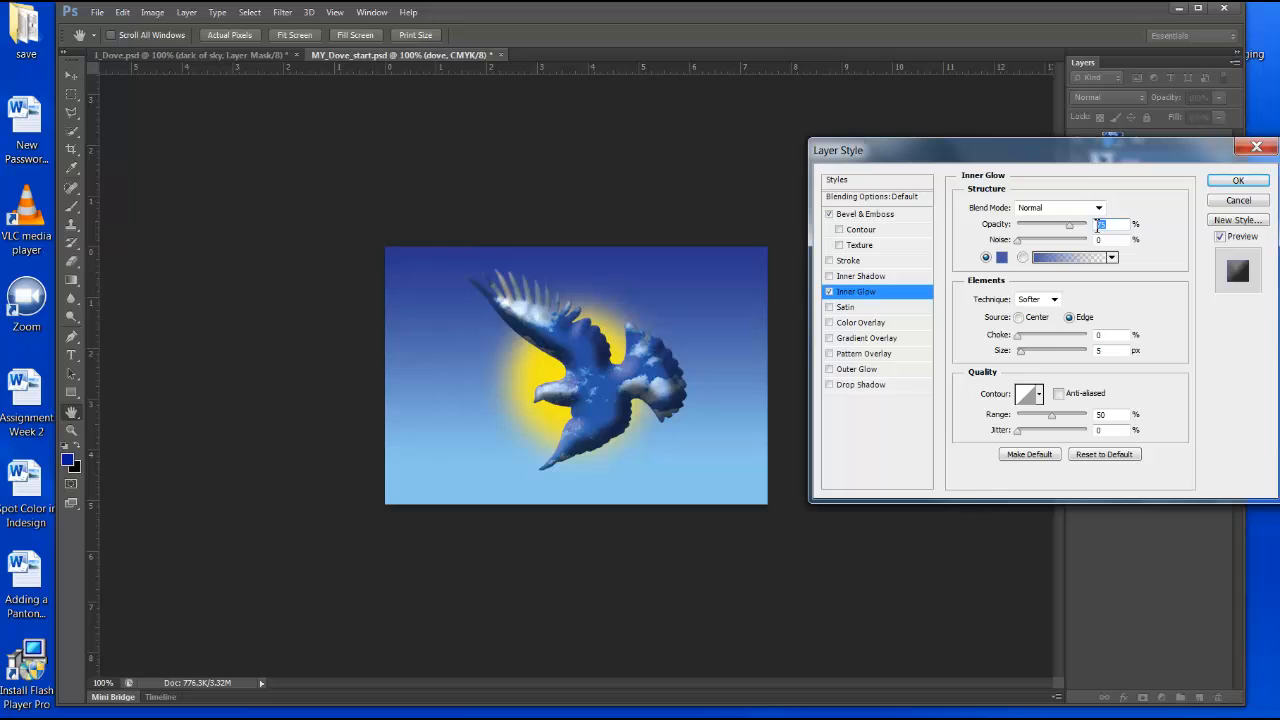
pyautogui.write('36')
pyautogui.click(1021, 353)
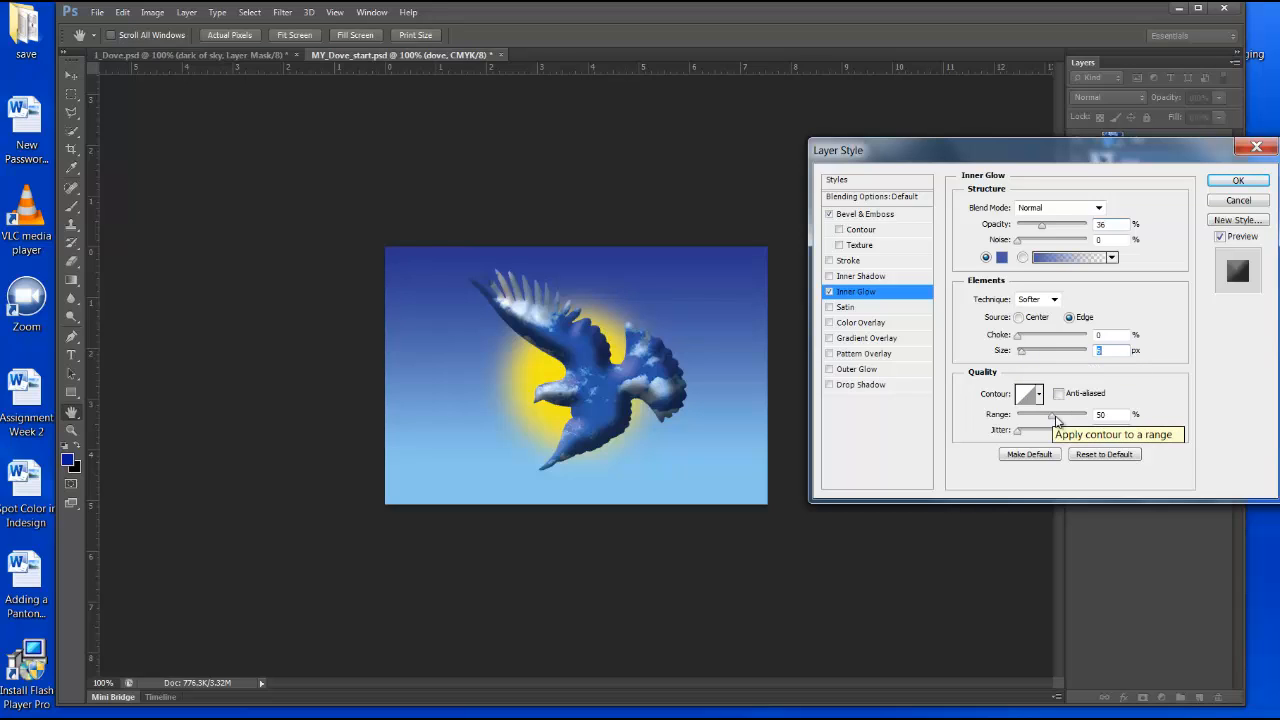
pyautogui.moveTo(1053, 420); pyautogui.dragTo(1028, 422)
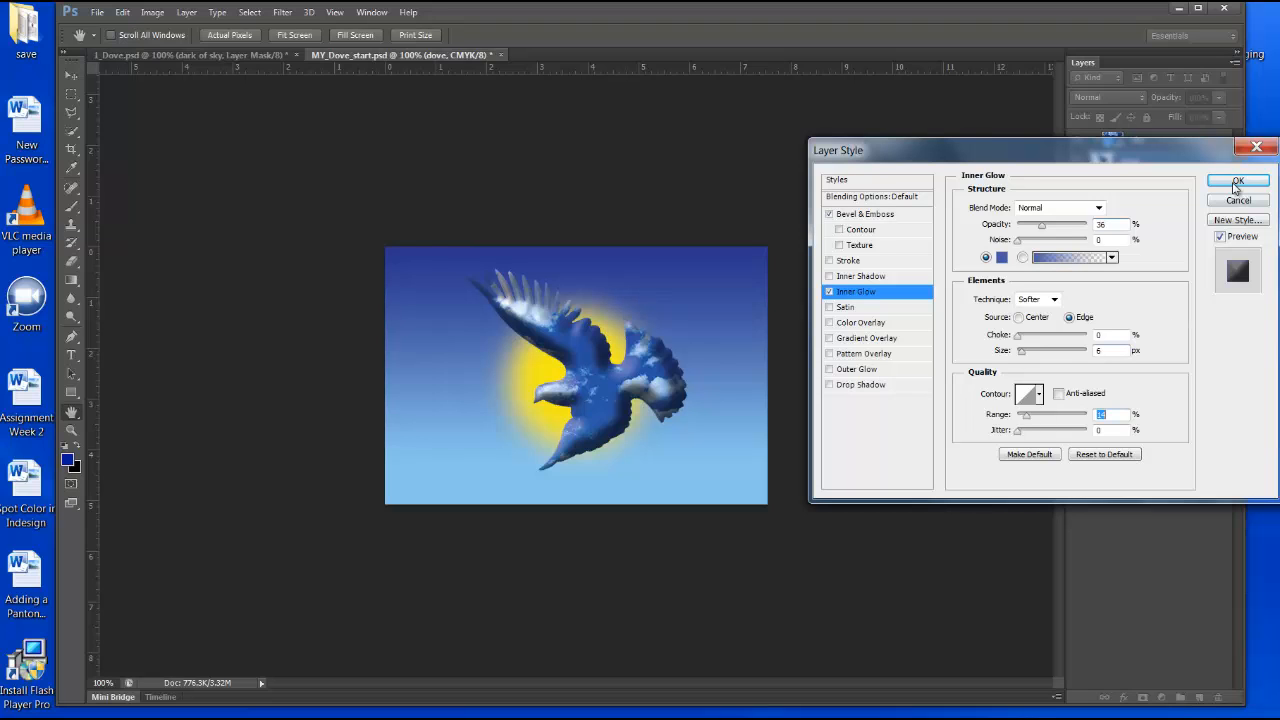
pyautogui.click(1235, 183)
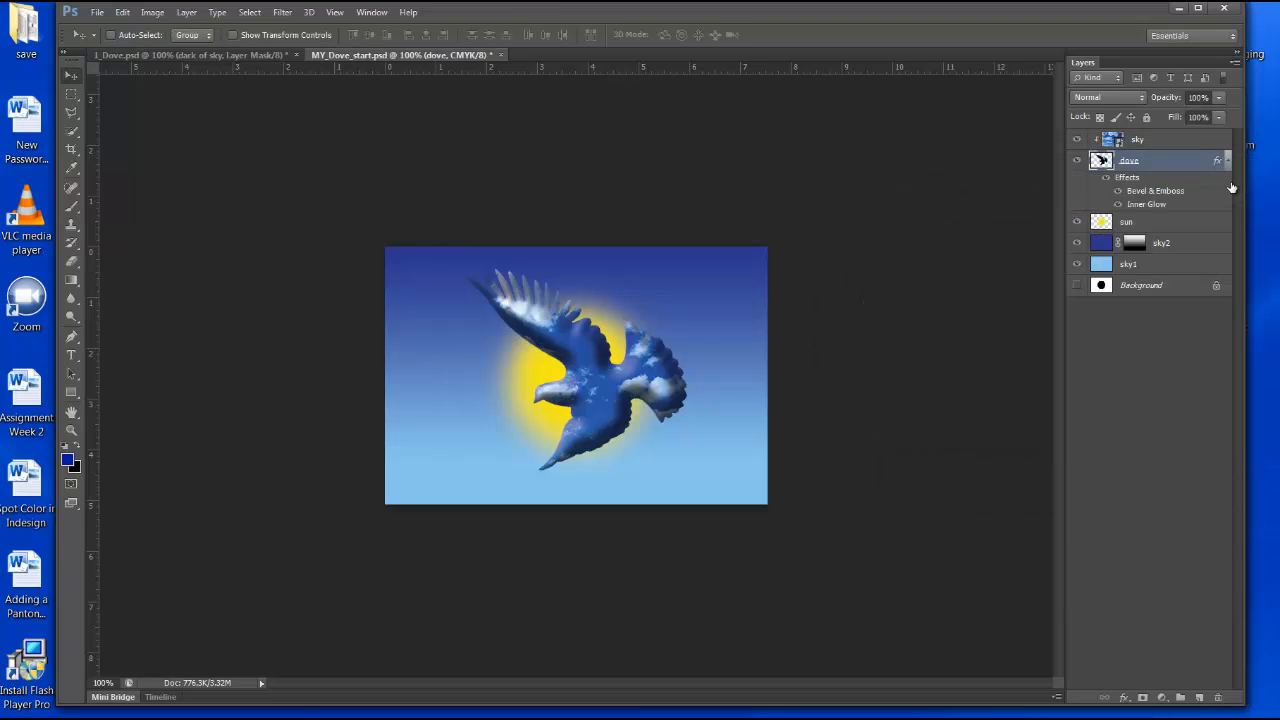
# Step: Turn the dove's Bevel & Emboss, Inner Glow and combined effects off and back on to compare the look
pyautogui.click(1118, 191)
pyautogui.click(1118, 191)
pyautogui.click(1118, 204)
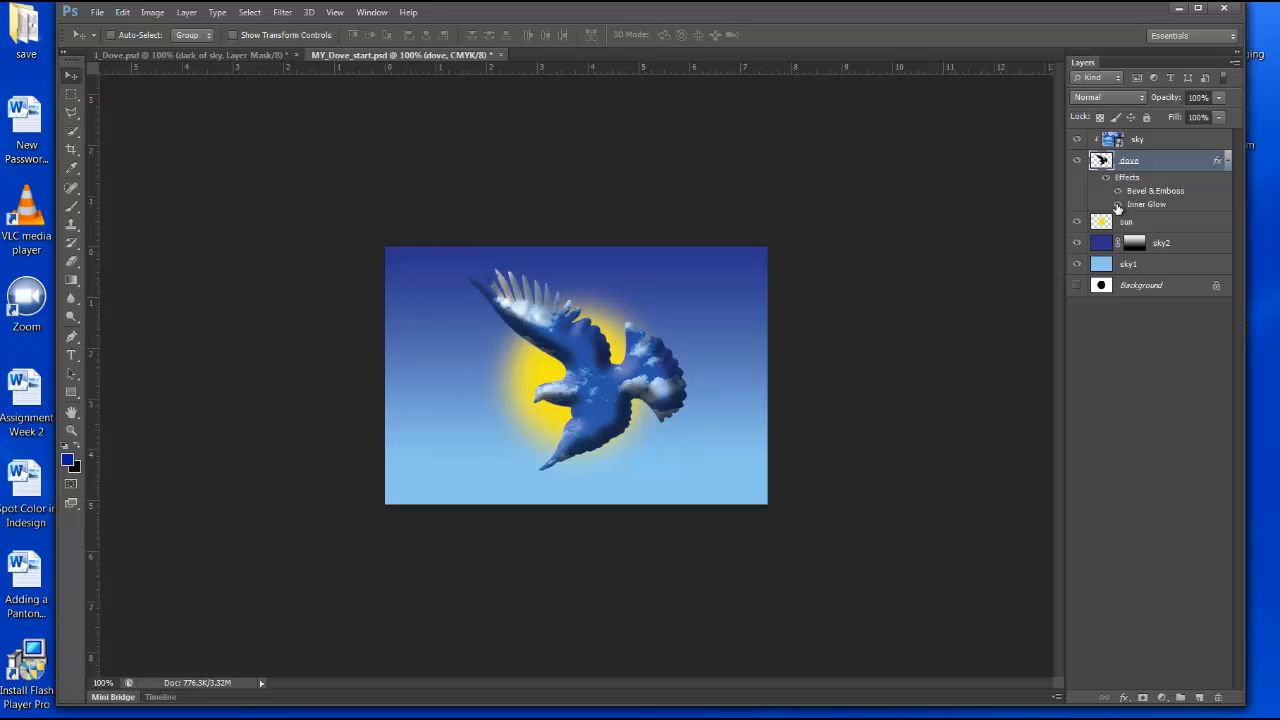
pyautogui.click(1118, 204)
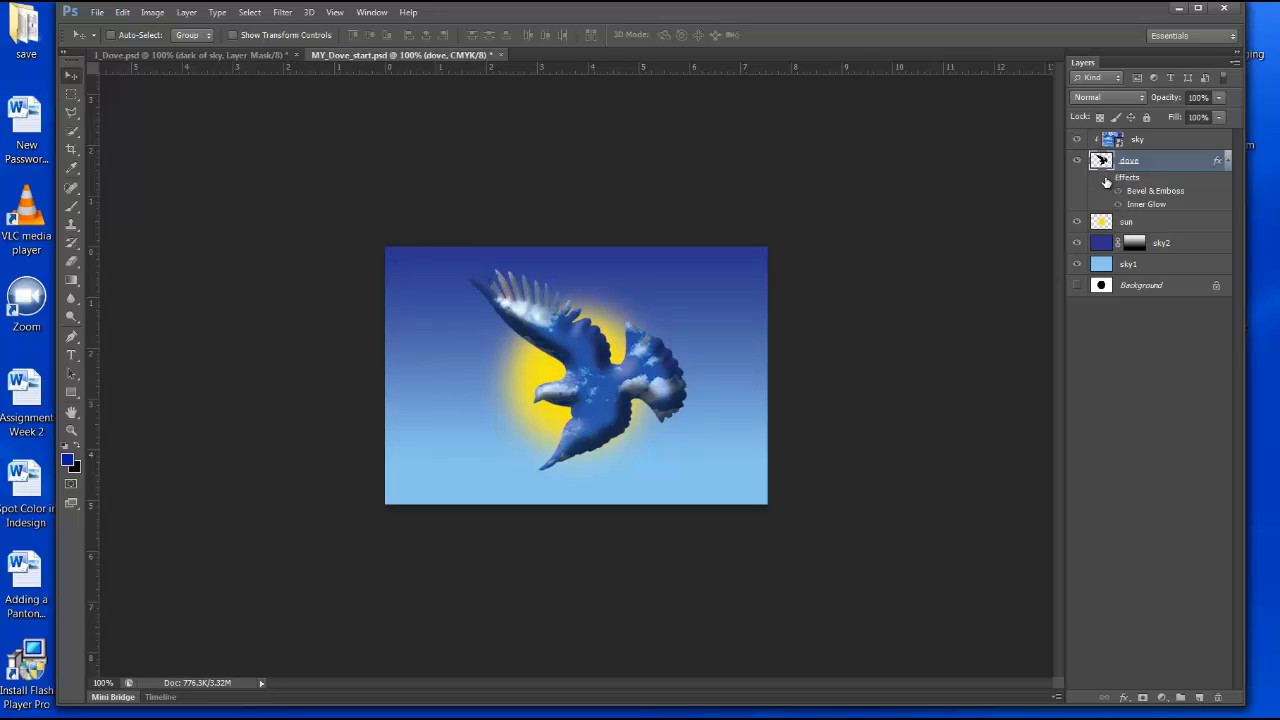
pyautogui.click(1106, 179)
pyautogui.click(1106, 181)
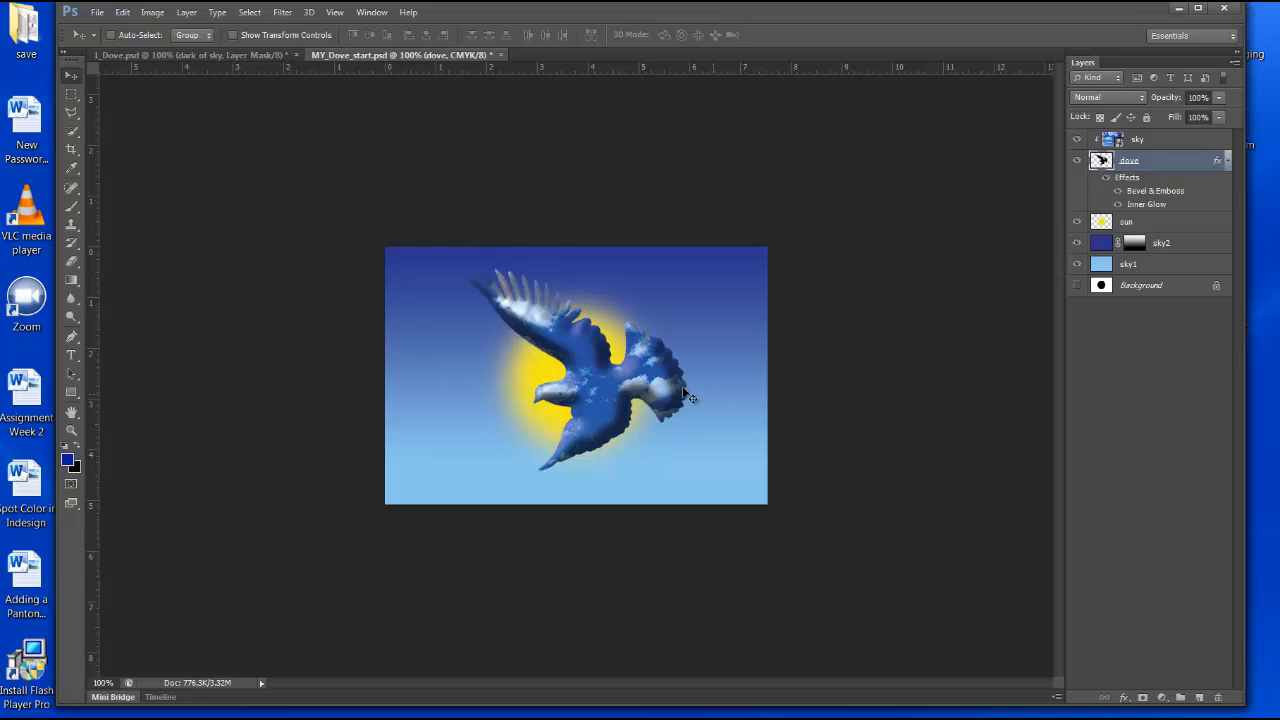